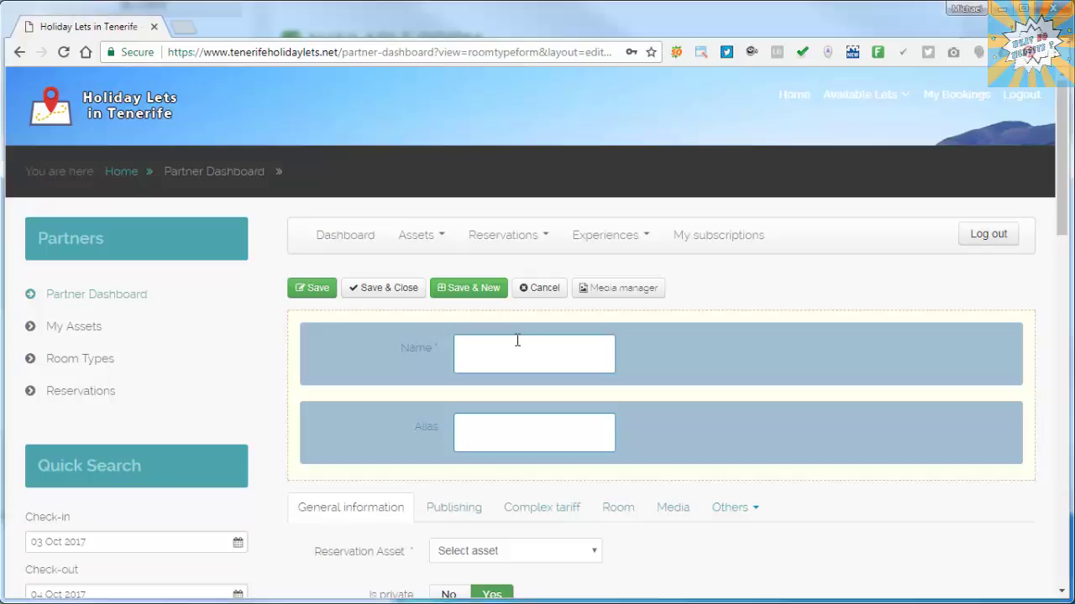
Enter 042 as the room type's name and assign it to the Casa El Zaguan reservation asset.
{"action": "type", "text": "042"}
{"action": "left_click_drag", "start_coordinate": [1062, 186], "coordinate": [1062, 277]}
{"action": "left_click", "coordinate": [569, 309]}
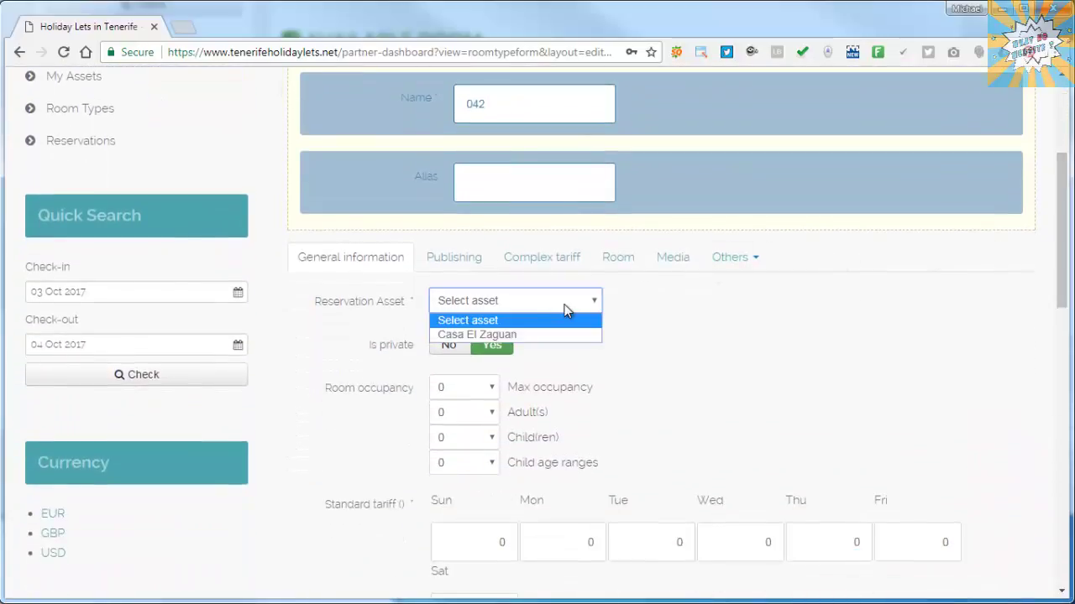
{"action": "left_click", "coordinate": [517, 335]}
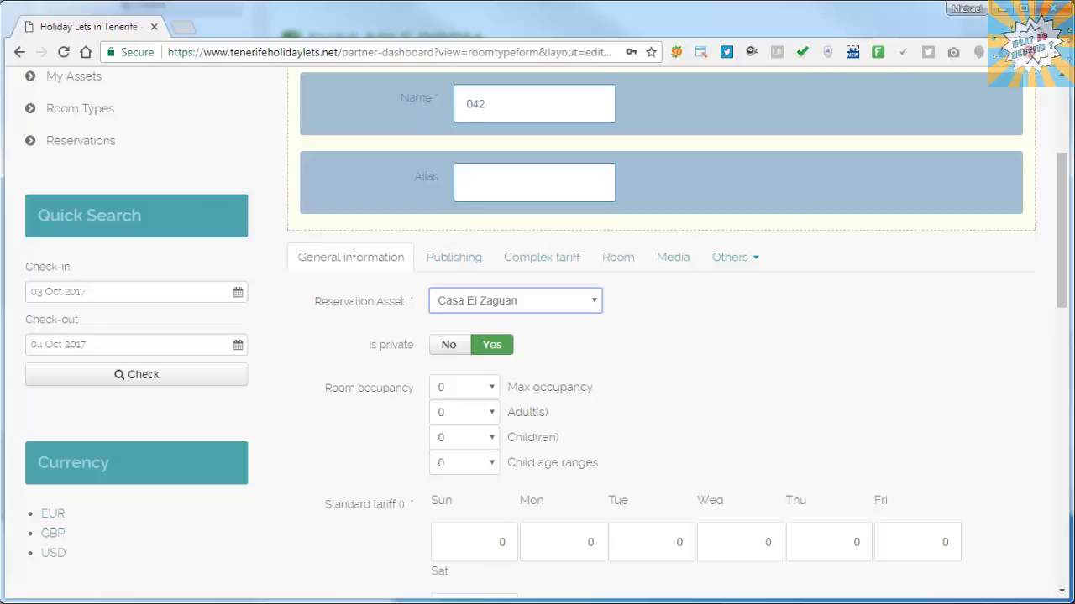
Set the room type's maximum occupancy to 2.
{"action": "double_click", "coordinate": [476, 103]}
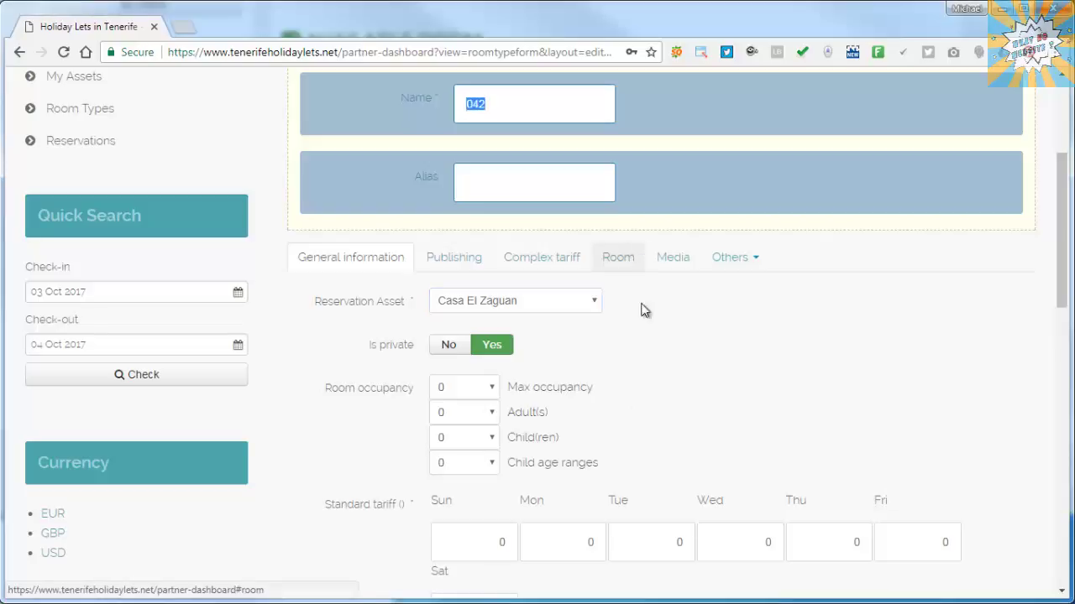
{"action": "left_click", "coordinate": [480, 395]}
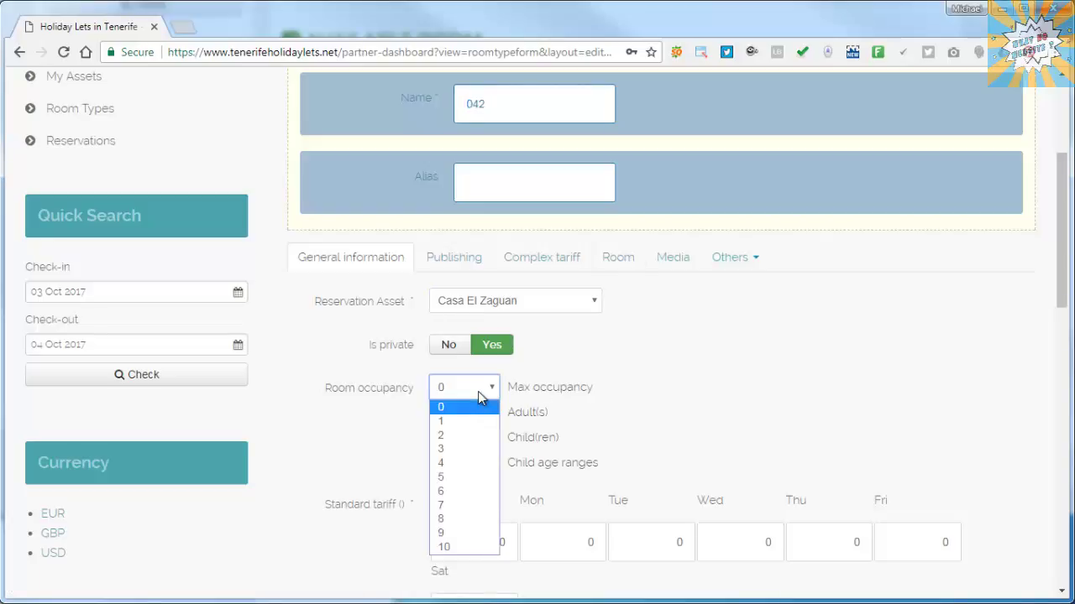
{"action": "left_click", "coordinate": [466, 437]}
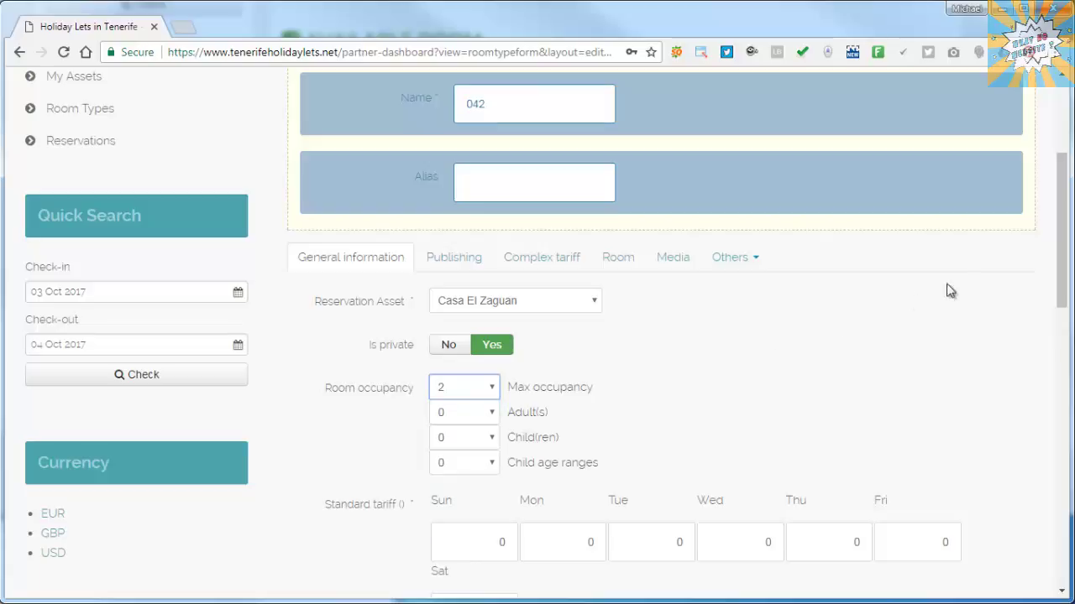
Write a description of the twin room covering its garden and pool view, private bathroom across the hallway and dressing gowns provided for guests.
{"action": "scroll", "coordinate": [1057, 226], "scroll_direction": "down", "scroll_amount": 2}
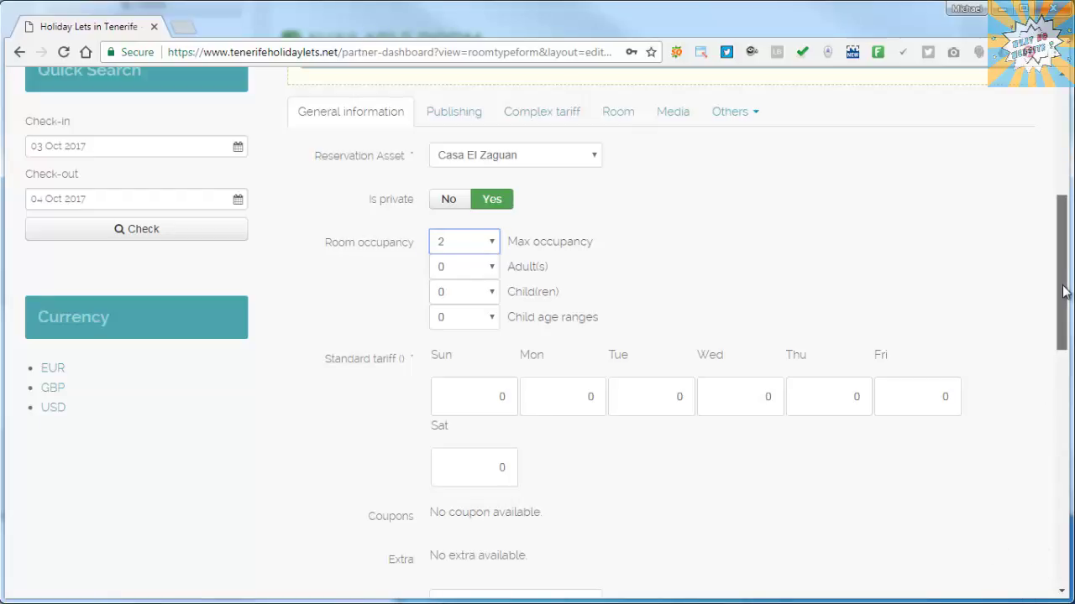
{"action": "left_click_drag", "start_coordinate": [1063, 290], "coordinate": [1068, 418]}
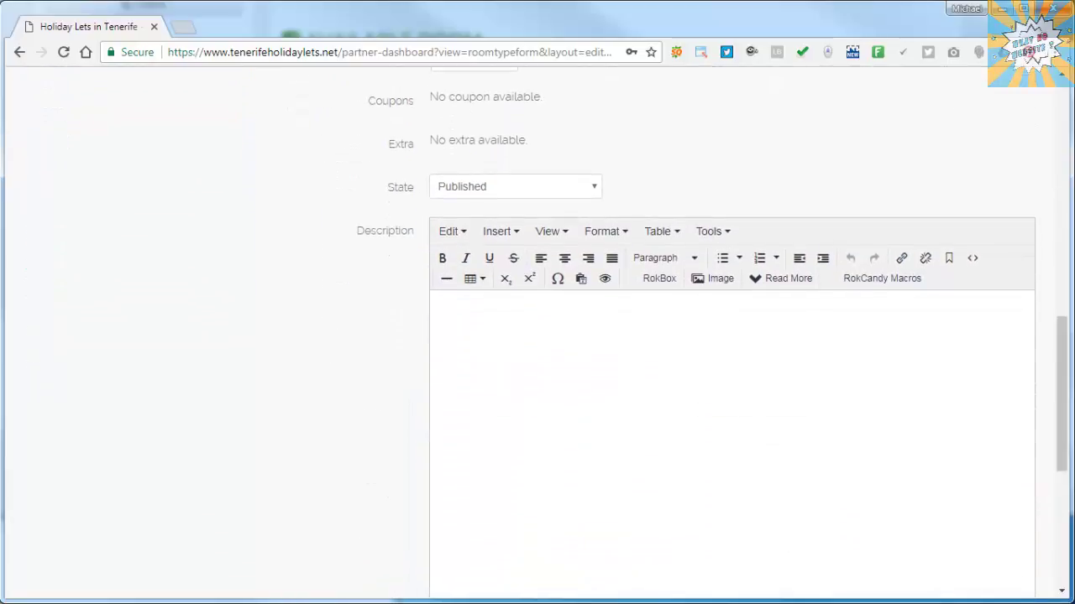
{"action": "left_click", "coordinate": [727, 446]}
{"action": "right_click", "coordinate": [720, 433]}
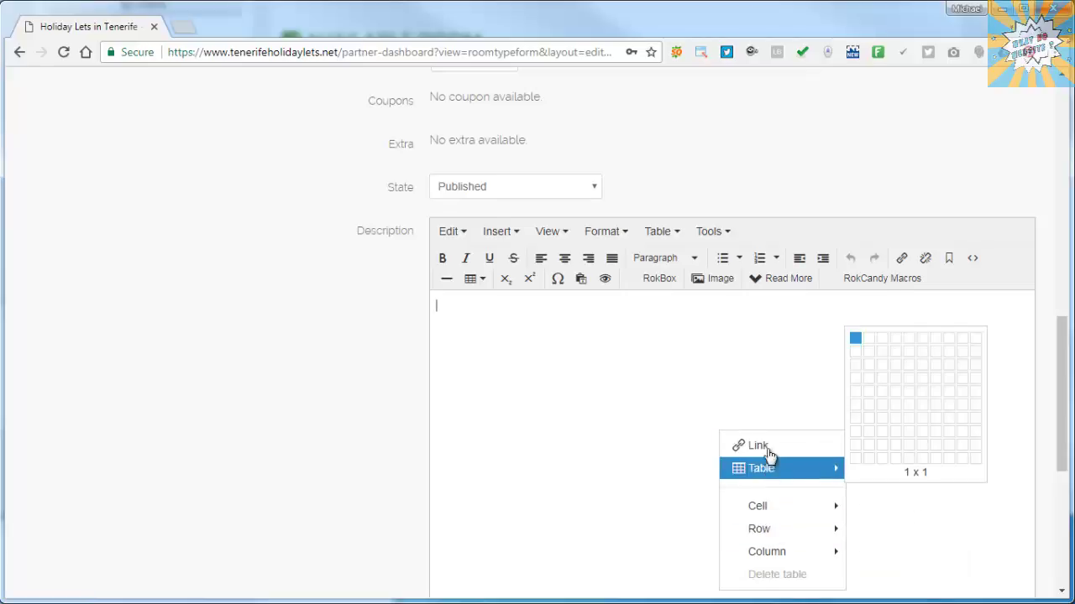
{"action": "left_click", "coordinate": [648, 402]}
{"action": "scroll", "coordinate": [593, 386], "scroll_direction": "down", "scroll_amount": 2}
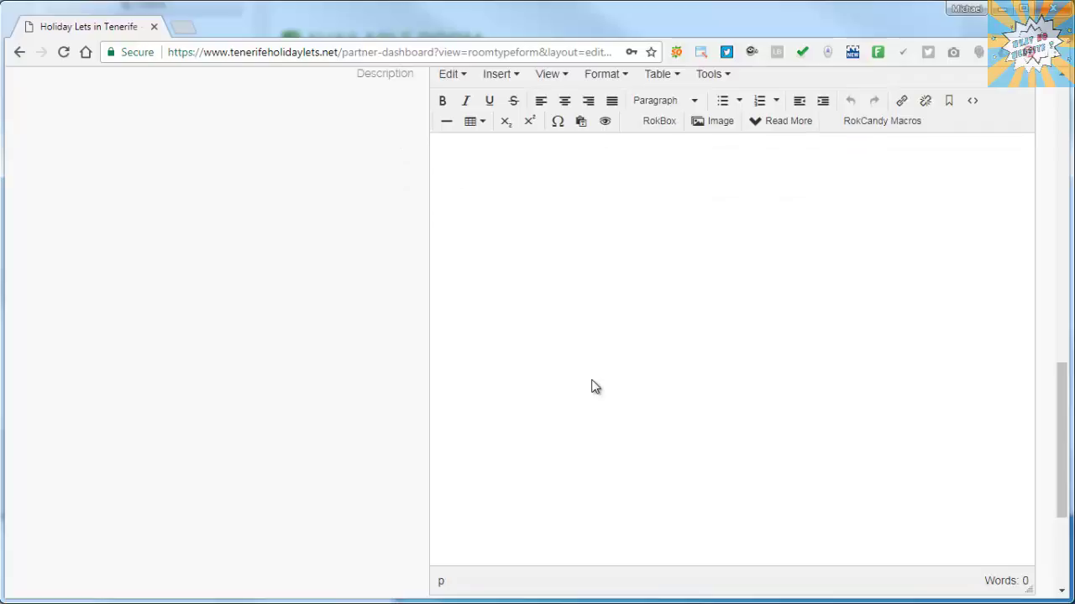
{"action": "type", "text": "Twin room with a lovely view over the garden and pool has its own private bathroom just across the hallway from the room and dressing gowns are provided for the guests use."}
{"action": "scroll", "coordinate": [288, 315], "scroll_direction": "down", "scroll_amount": 3}
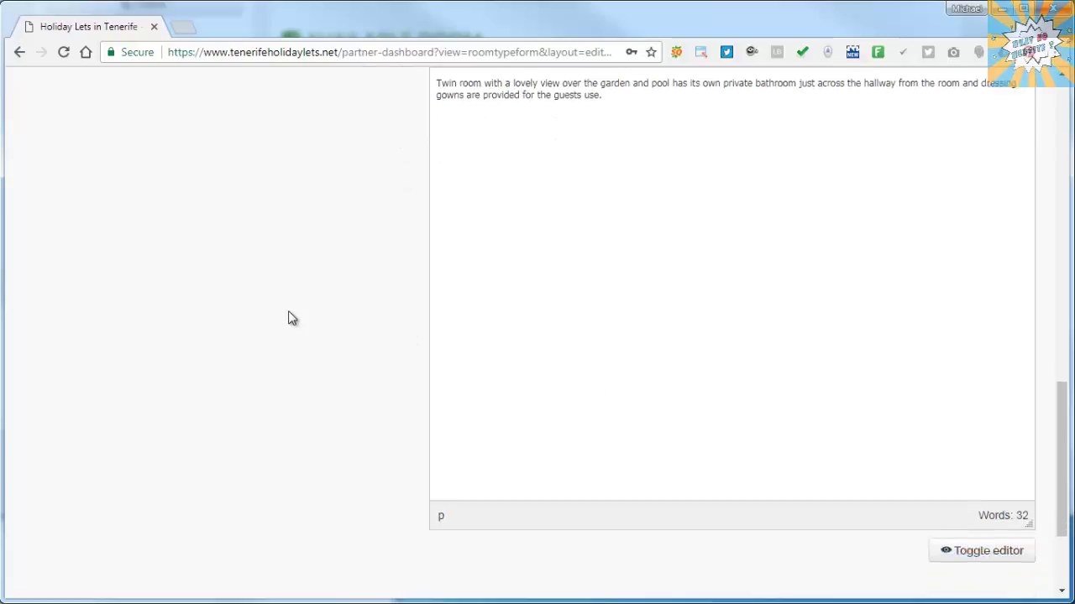
In the publishing settings, turn off the smoking, adult and child options and make the guest name optional.
{"action": "scroll", "coordinate": [288, 315], "scroll_direction": "up", "scroll_amount": 6}
{"action": "scroll", "coordinate": [288, 317], "scroll_direction": "up", "scroll_amount": 5}
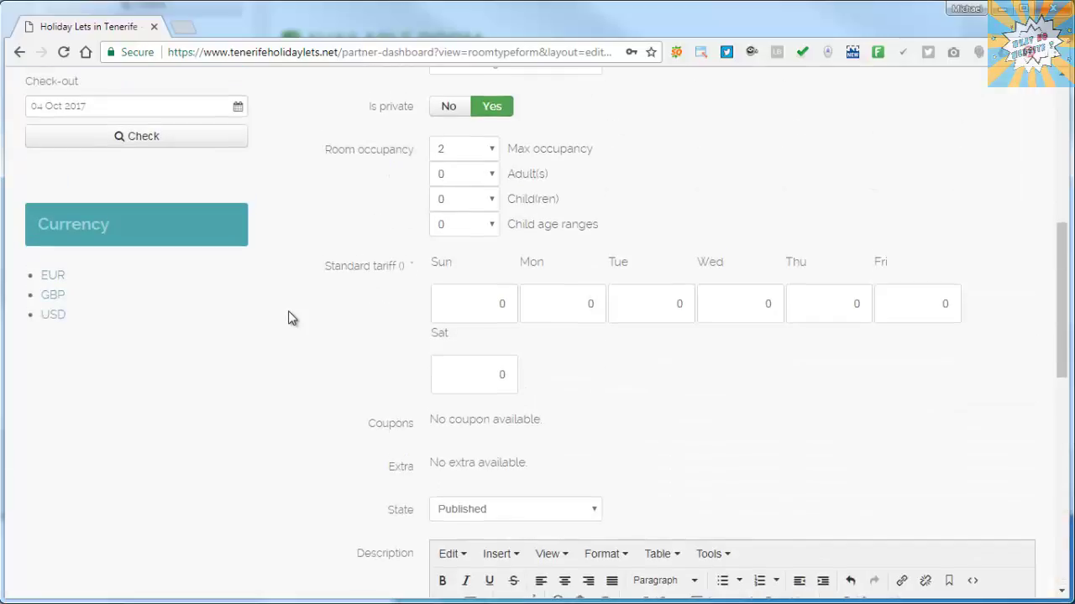
{"action": "scroll", "coordinate": [288, 317], "scroll_direction": "down", "scroll_amount": 1}
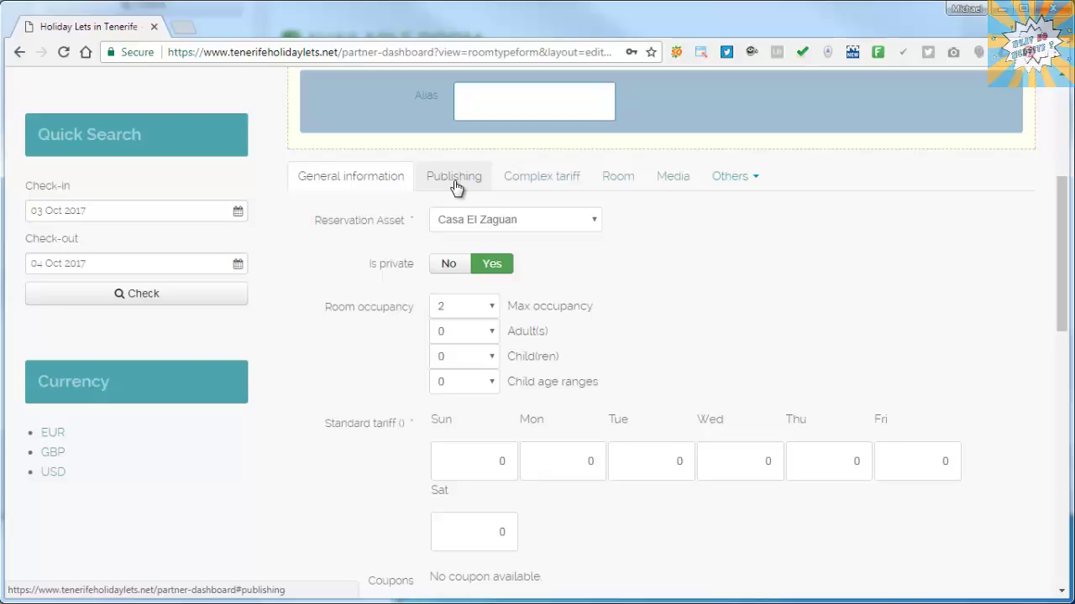
{"action": "left_click", "coordinate": [455, 185]}
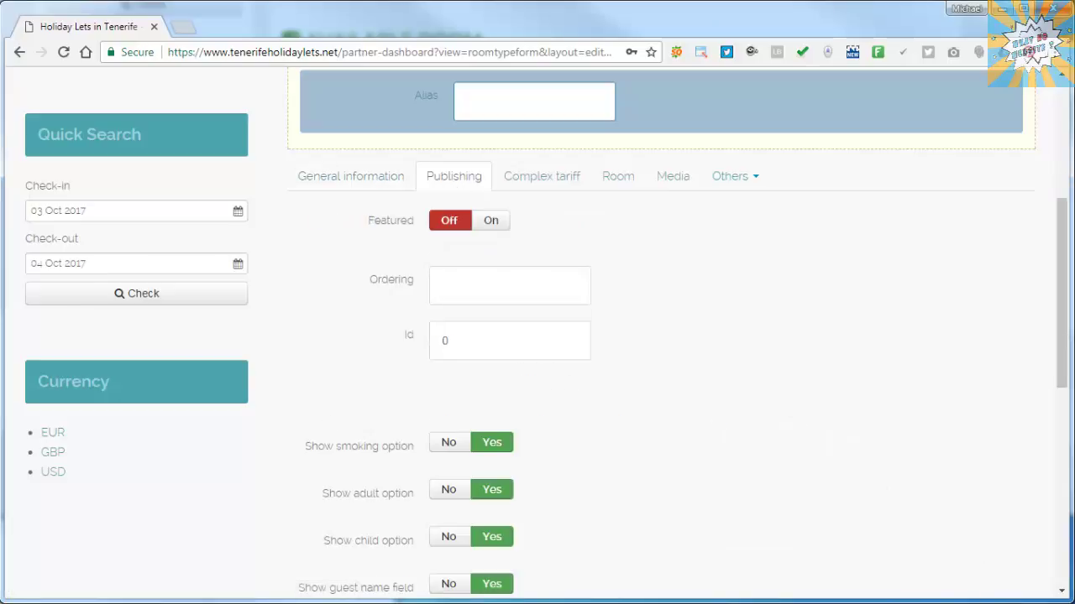
{"action": "scroll", "coordinate": [1067, 326], "scroll_direction": "down", "scroll_amount": 1}
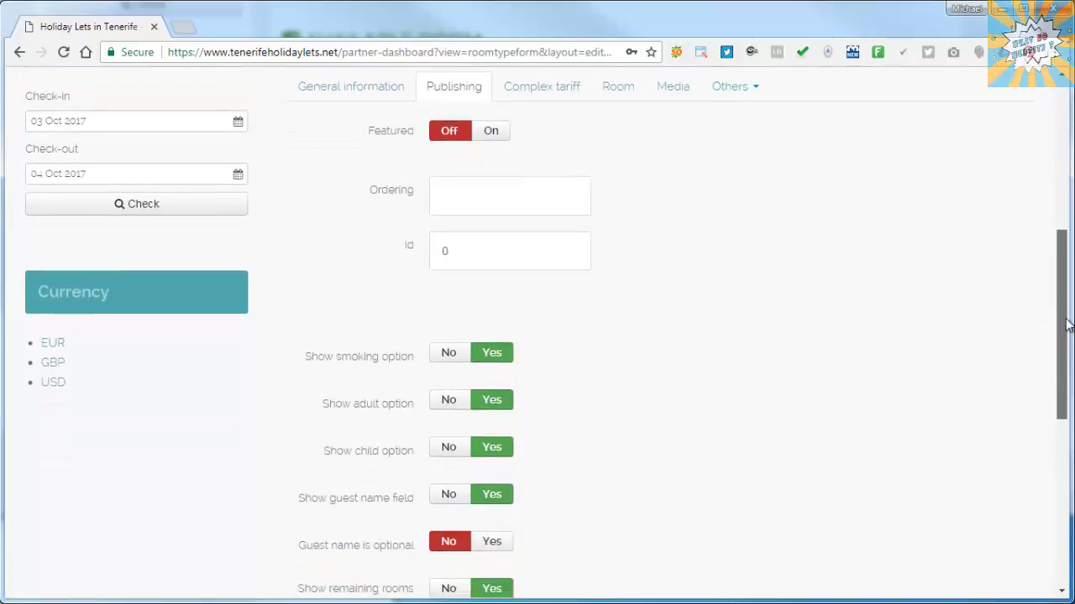
{"action": "scroll", "coordinate": [1067, 325], "scroll_direction": "down", "scroll_amount": 1}
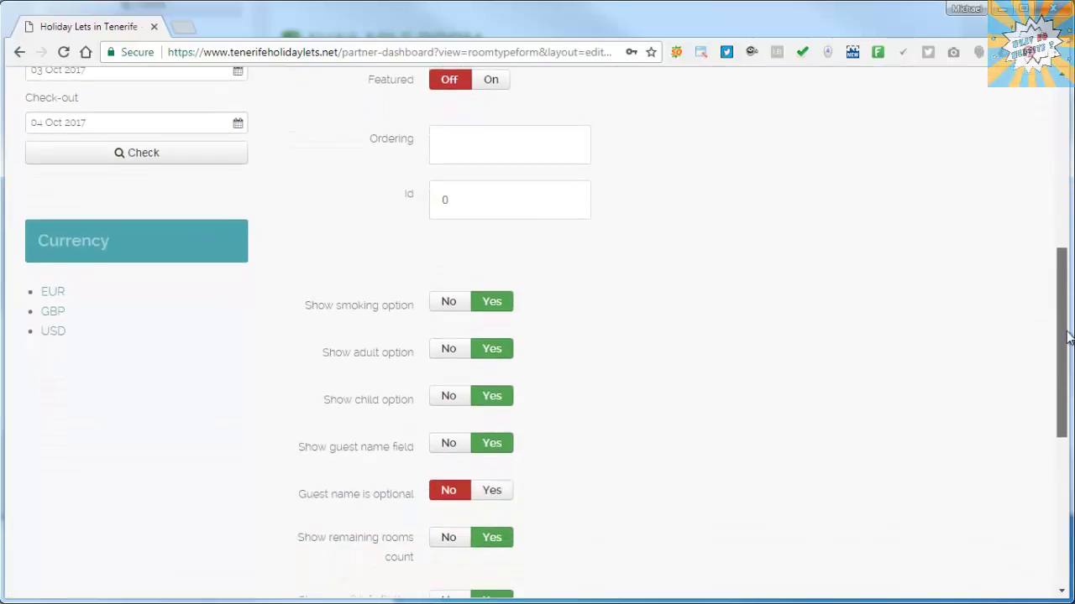
{"action": "left_click", "coordinate": [436, 302]}
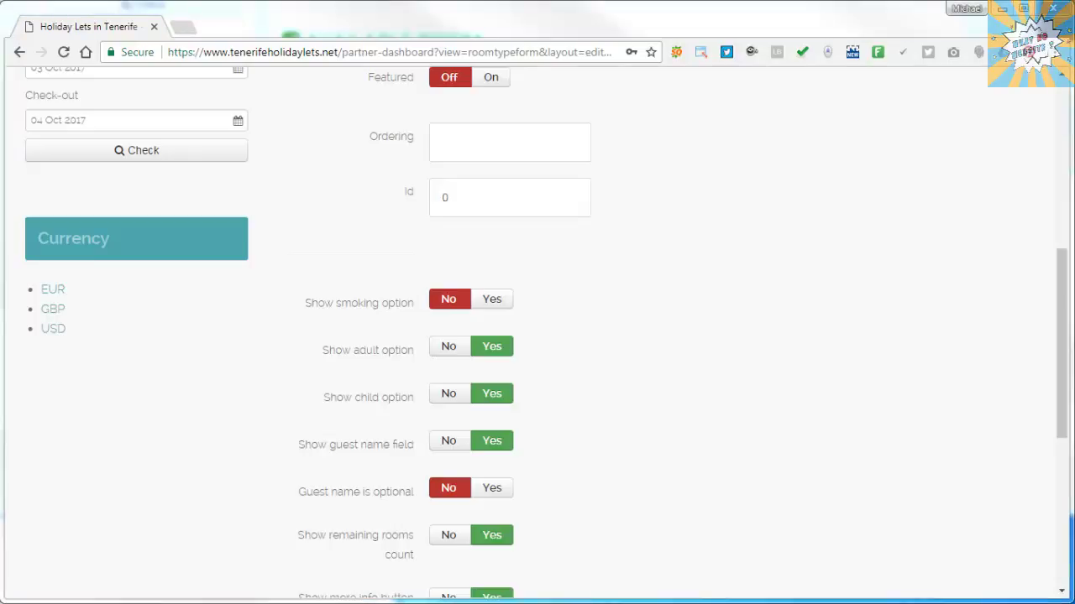
{"action": "left_click", "coordinate": [450, 349]}
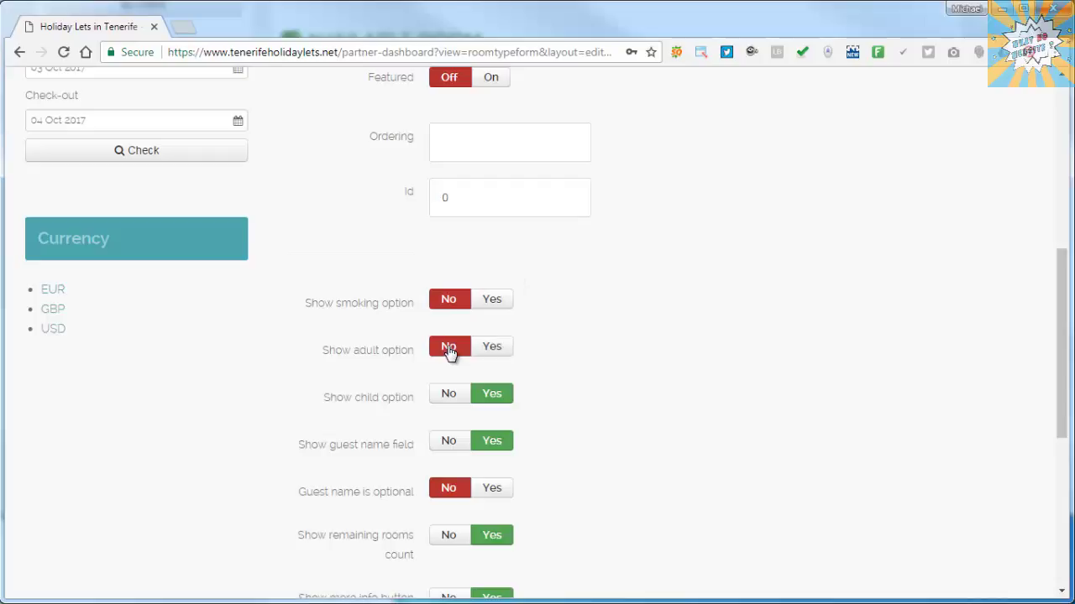
{"action": "left_click", "coordinate": [448, 401]}
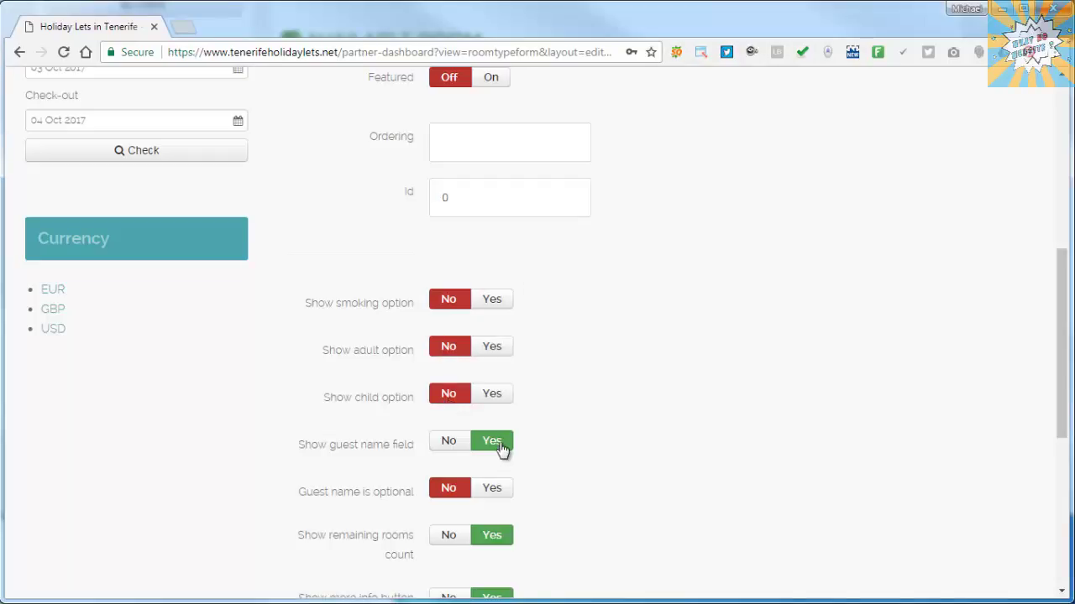
{"action": "left_click", "coordinate": [496, 491]}
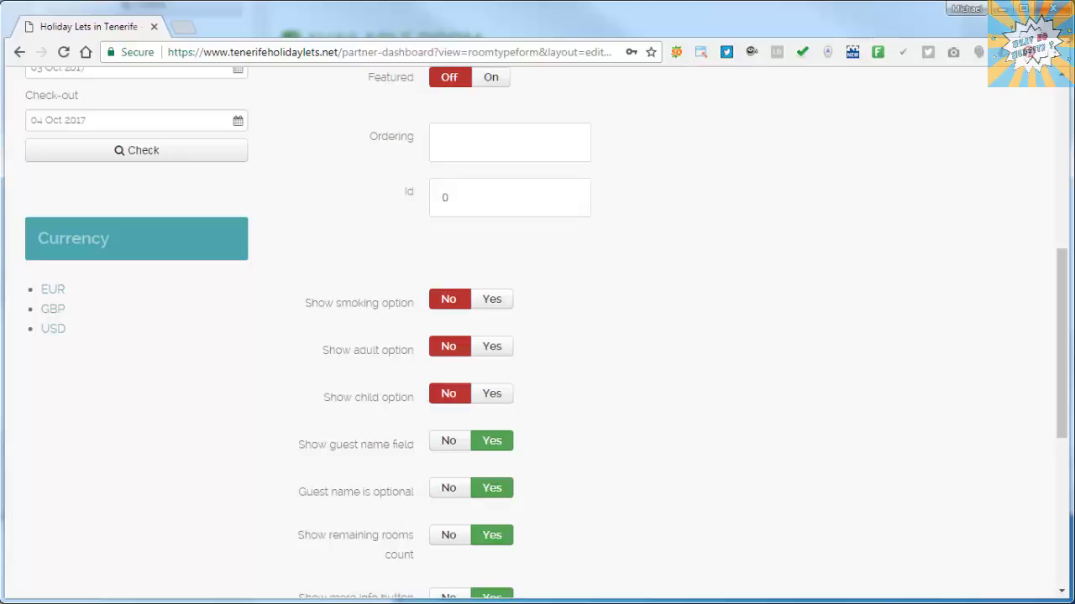
Enable the single supplement with a value of -10 and set the room type as exclusive.
{"action": "scroll", "coordinate": [1062, 425], "scroll_direction": "down", "scroll_amount": 1}
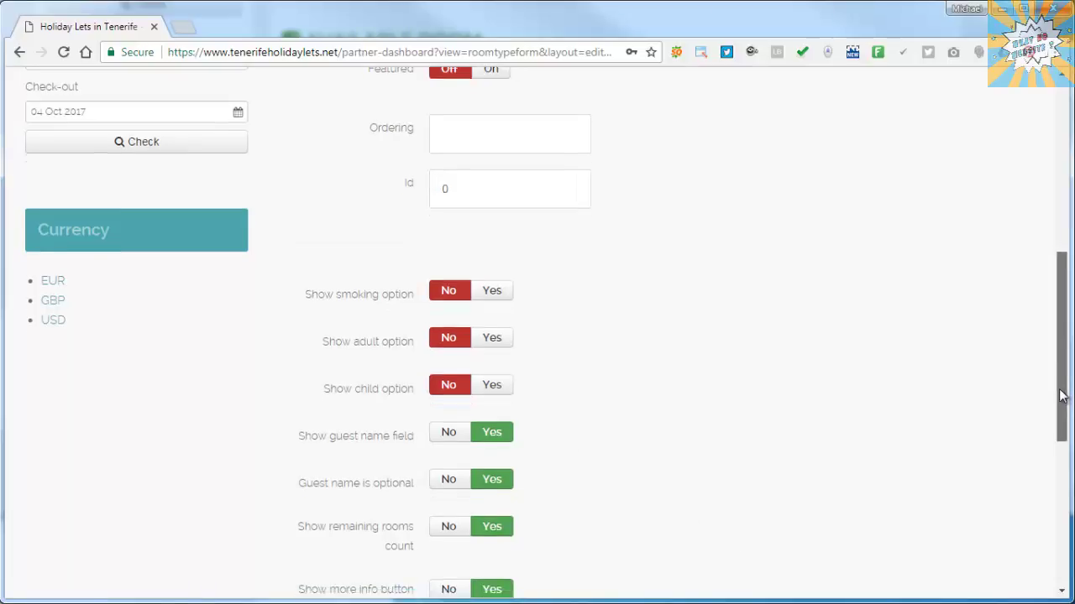
{"action": "left_click_drag", "start_coordinate": [1062, 426], "coordinate": [1047, 511]}
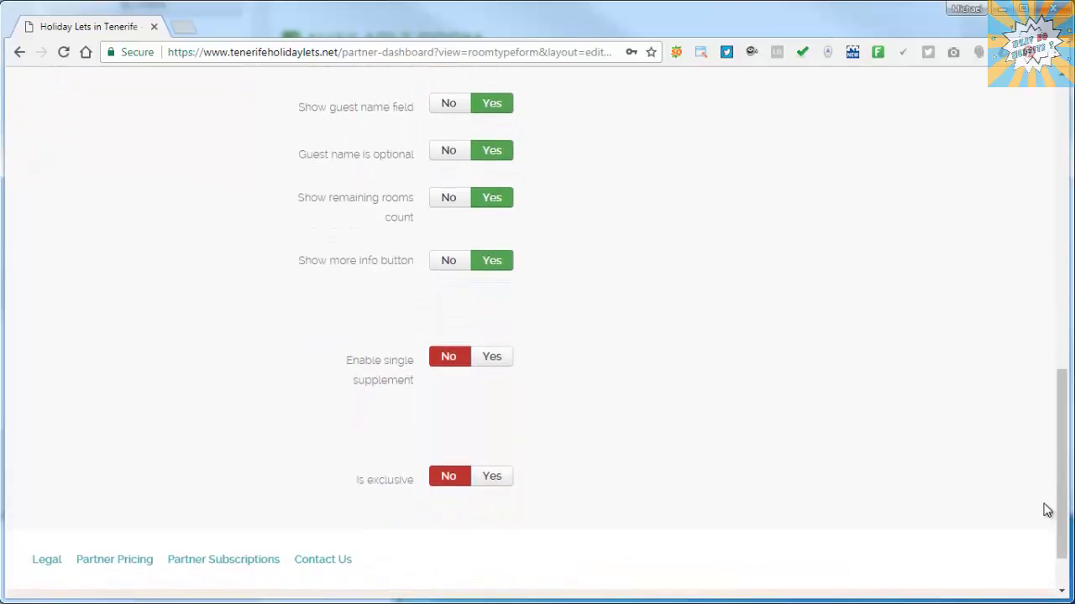
{"action": "left_click", "coordinate": [494, 357]}
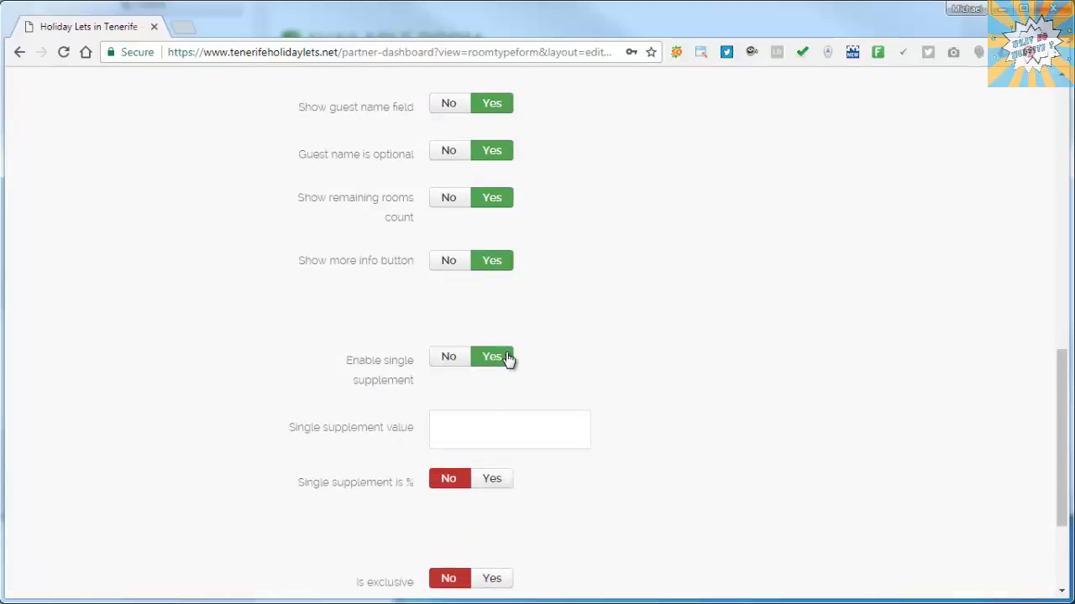
{"action": "left_click", "coordinate": [498, 425]}
{"action": "type", "text": "10"}
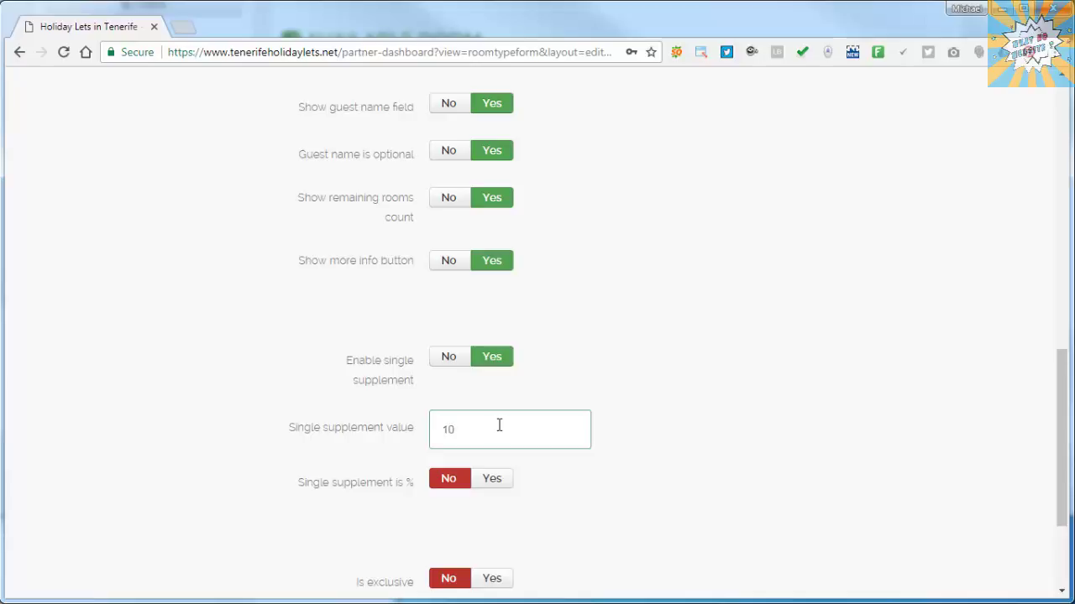
{"action": "type", "text": "-"}
{"action": "mouse_move", "coordinate": [357, 484]}
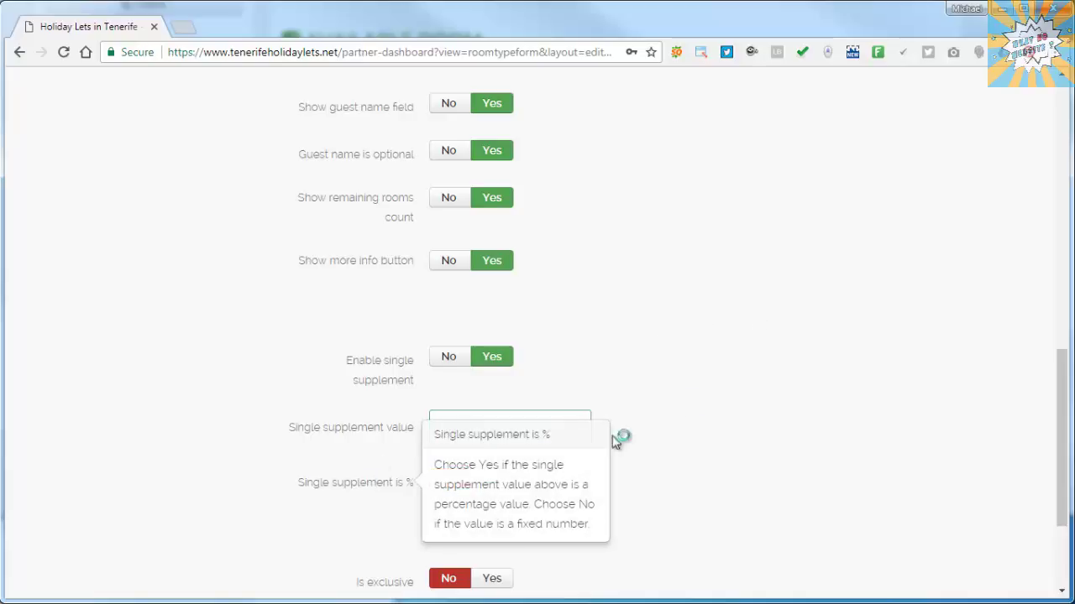
{"action": "scroll", "coordinate": [796, 349], "scroll_direction": "down", "scroll_amount": 2}
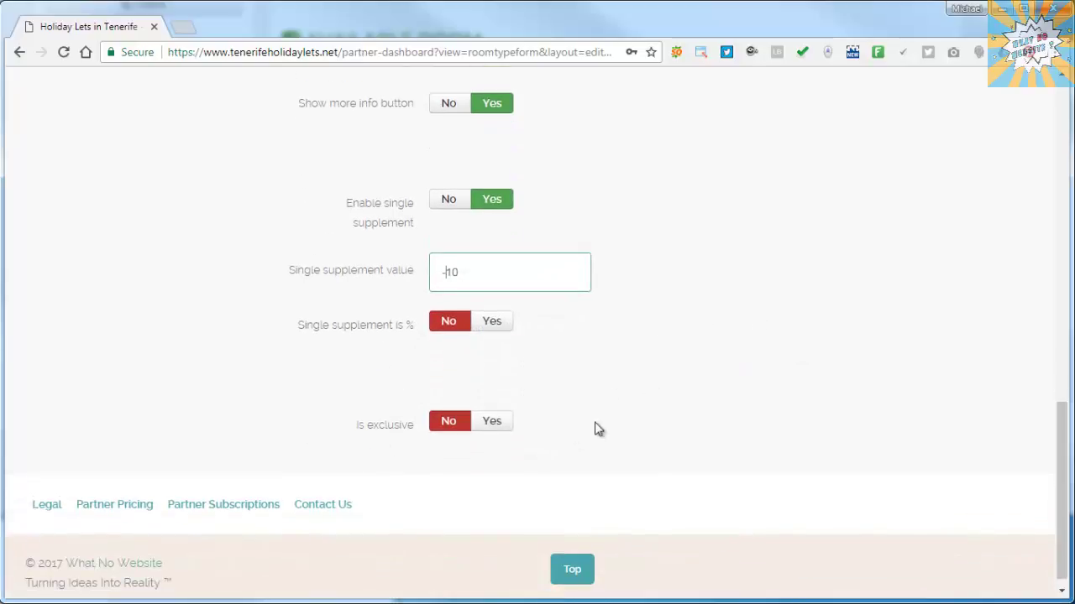
{"action": "left_click", "coordinate": [492, 422]}
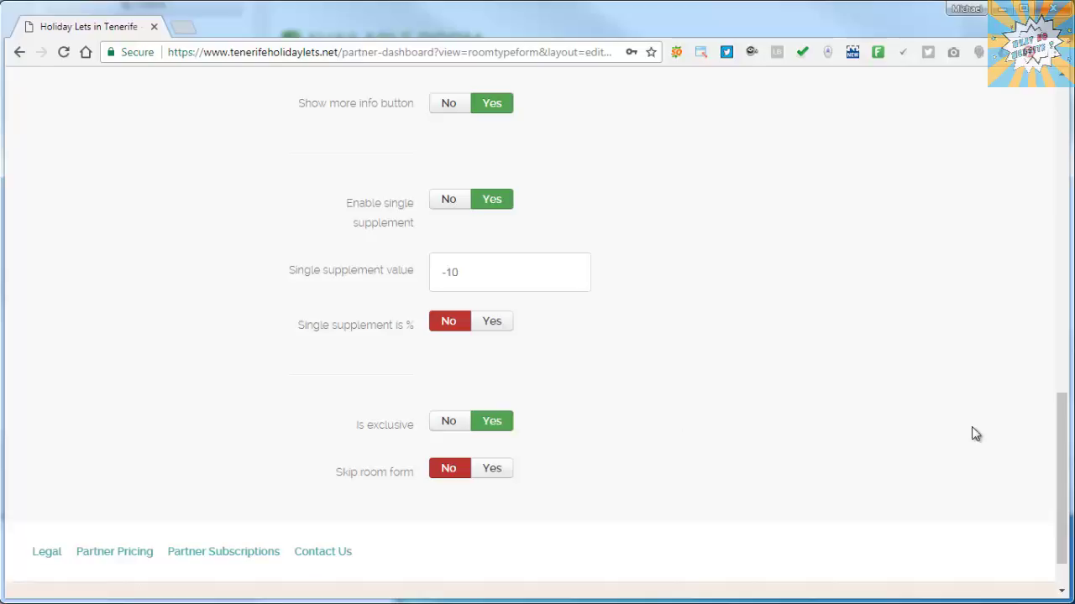
Add a bookable room with room number 042 to the room type.
{"action": "left_click_drag", "start_coordinate": [1062, 475], "coordinate": [1041, 250]}
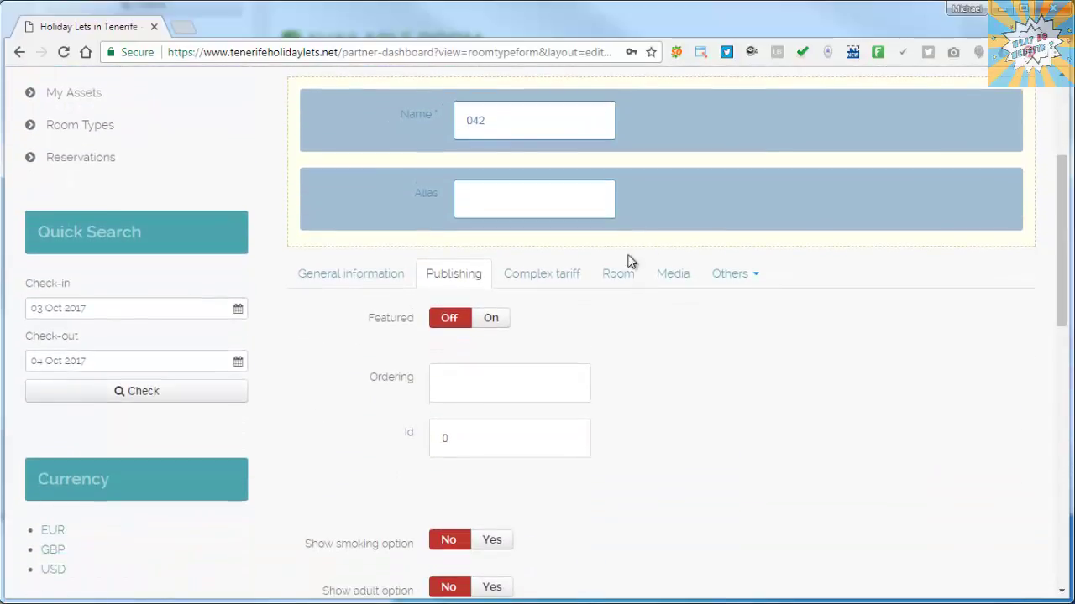
{"action": "left_click", "coordinate": [628, 274]}
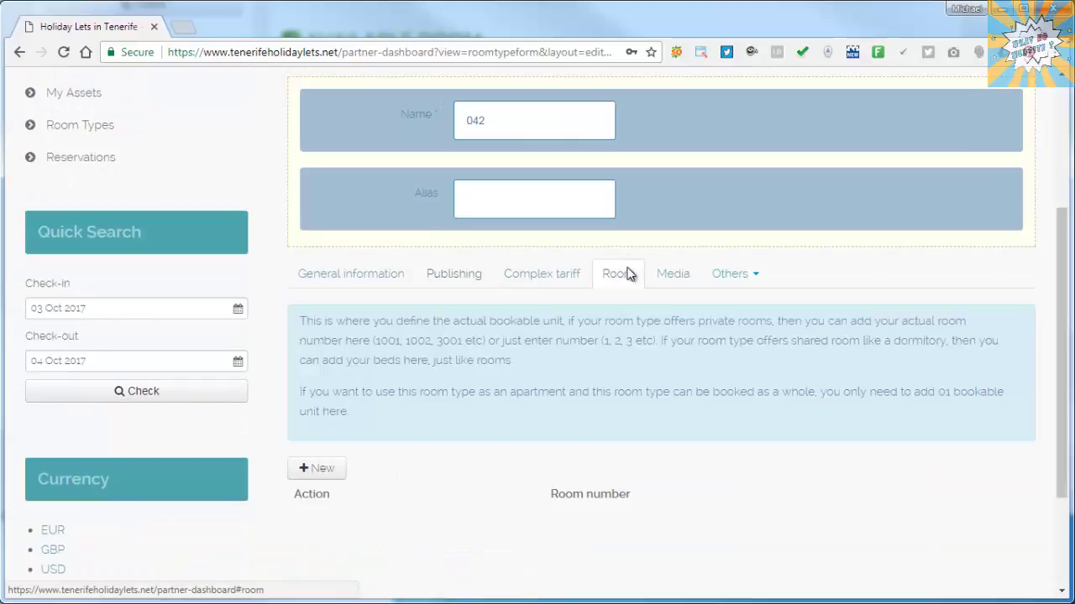
{"action": "left_click", "coordinate": [328, 470]}
{"action": "left_click", "coordinate": [507, 524]}
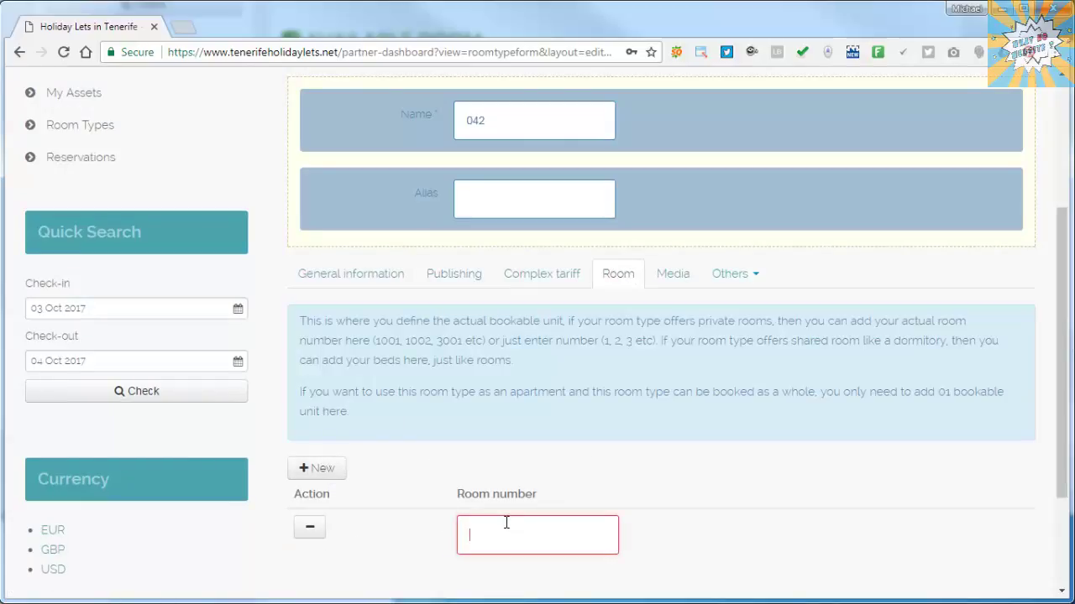
{"action": "type", "text": "042"}
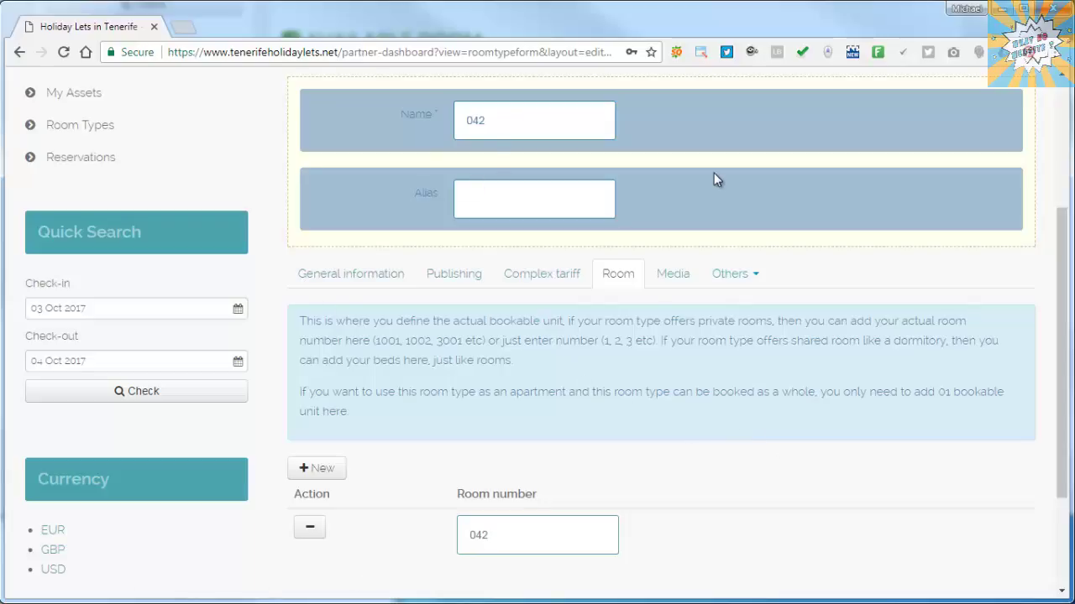
Rename the room type to "Twin - Garden Views".
{"action": "double_click", "coordinate": [565, 128]}
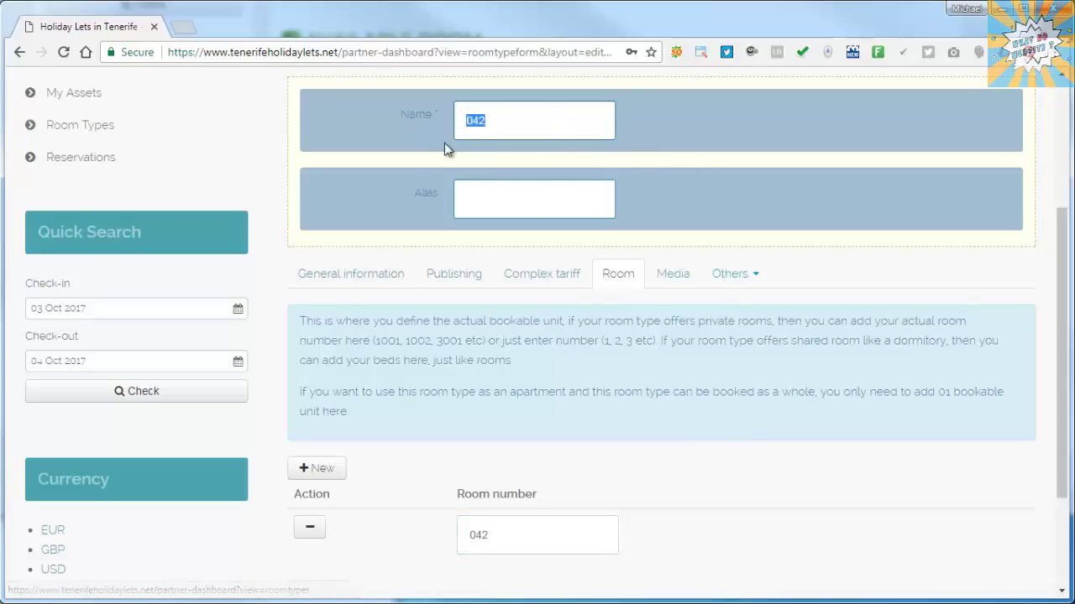
{"action": "type", "text": "Twin"}
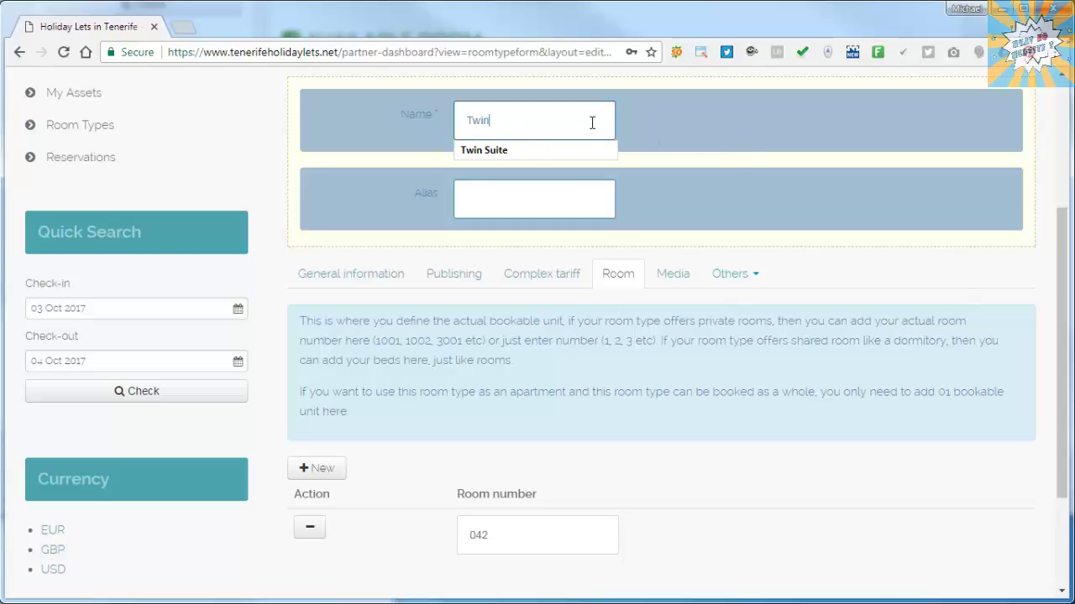
{"action": "left_click", "coordinate": [683, 139]}
{"action": "left_click", "coordinate": [536, 114]}
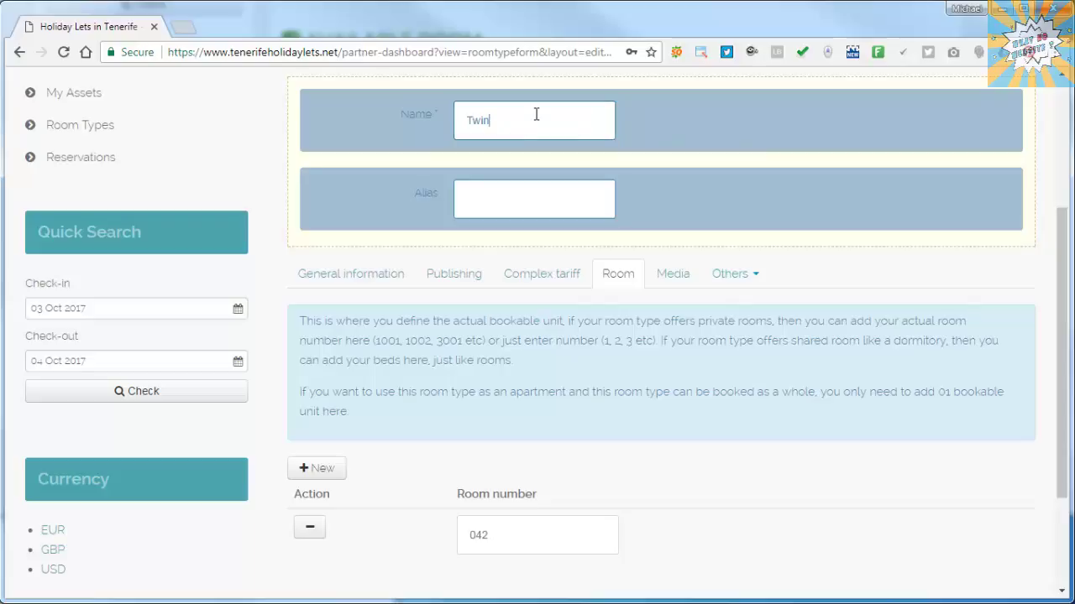
{"action": "type", "text": "- Garden Views"}
Add a second bookable room with room number 043.
{"action": "left_click", "coordinate": [323, 468]}
{"action": "scroll", "coordinate": [562, 544], "scroll_direction": "down", "scroll_amount": 1}
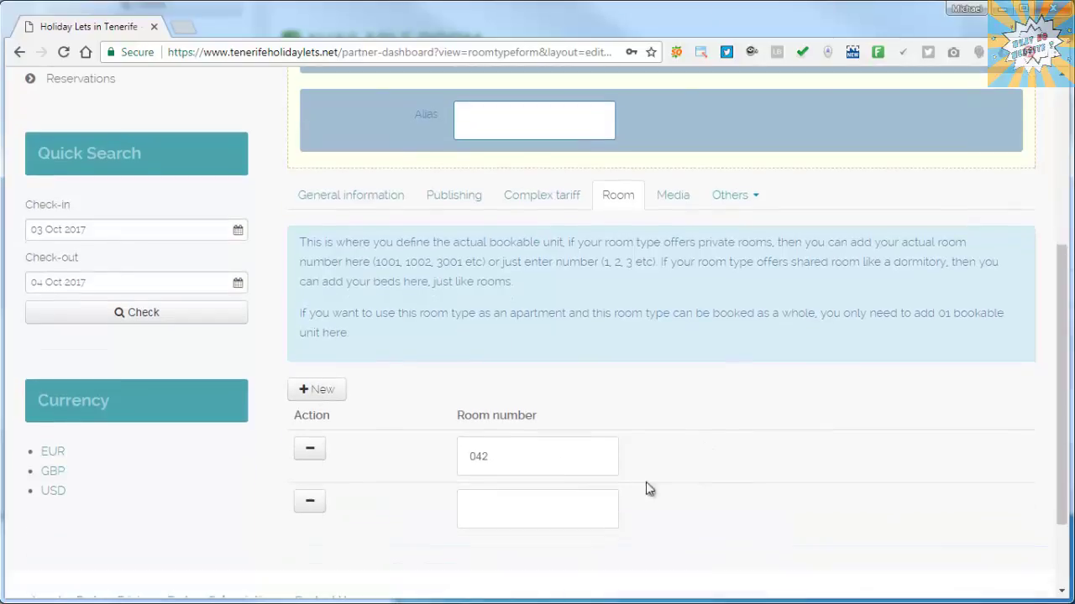
{"action": "left_click", "coordinate": [546, 503]}
{"action": "type", "text": "043"}
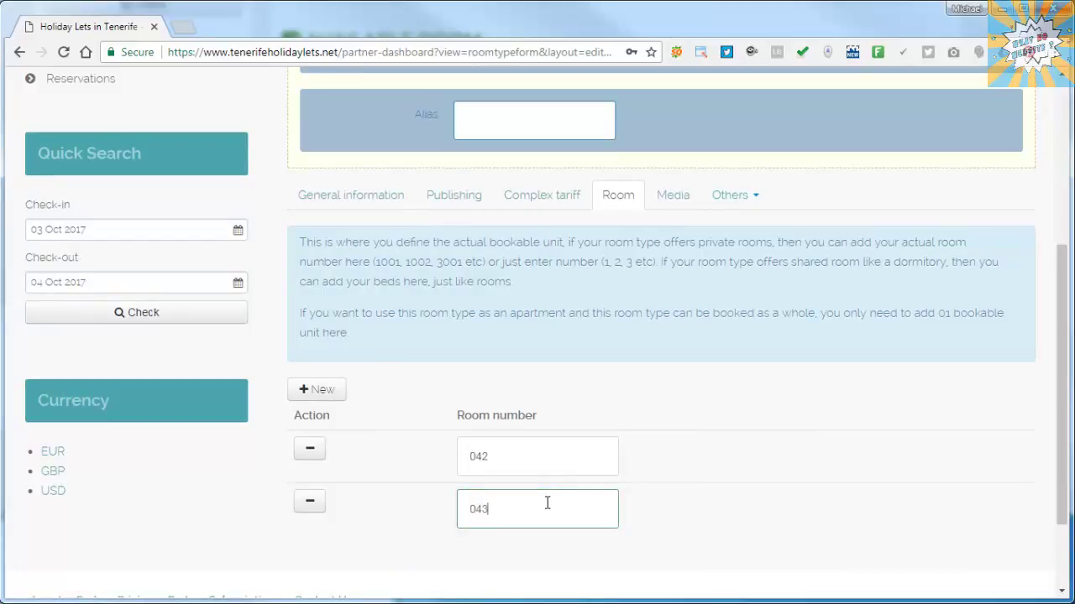
Save the room type with its two bookable rooms.
{"action": "left_click", "coordinate": [648, 464]}
{"action": "scroll", "coordinate": [504, 392], "scroll_direction": "up", "scroll_amount": 1}
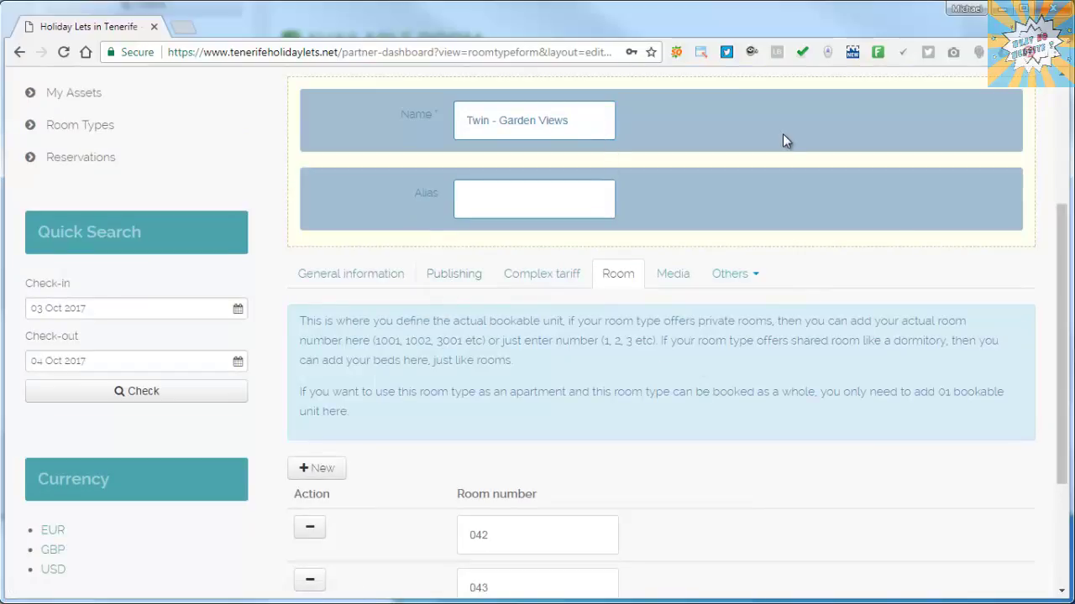
{"action": "scroll", "coordinate": [869, 424], "scroll_direction": "down", "scroll_amount": 1}
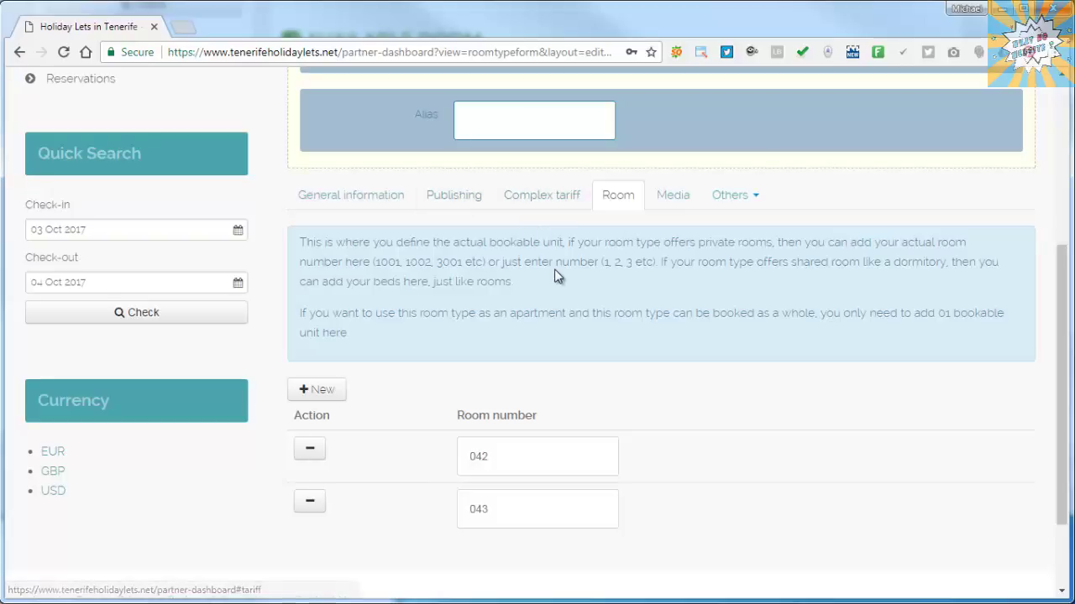
{"action": "scroll", "coordinate": [537, 196], "scroll_direction": "up", "scroll_amount": 1}
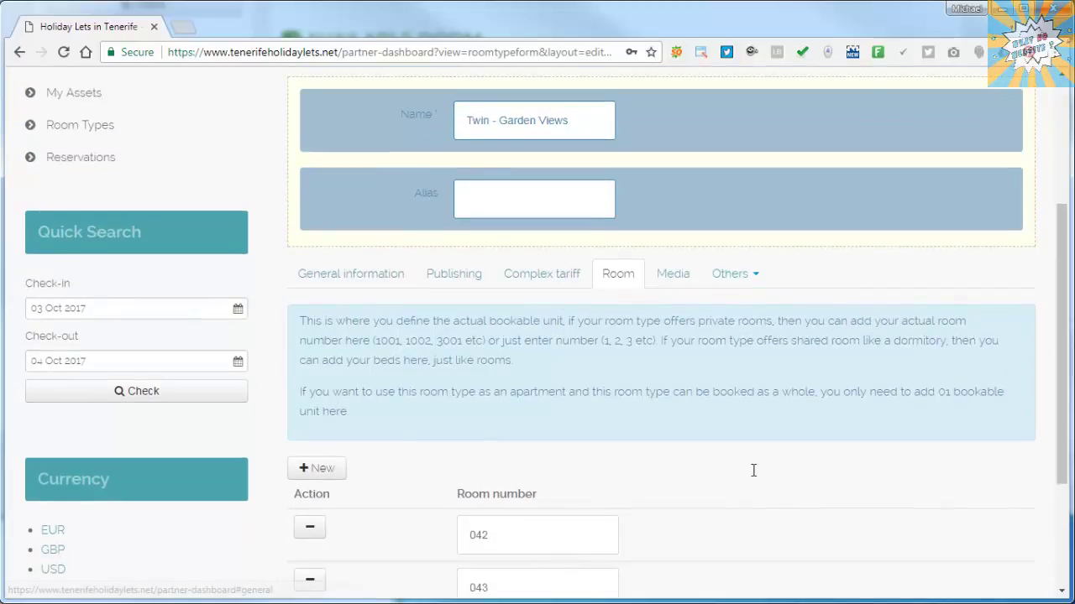
{"action": "scroll", "coordinate": [390, 340], "scroll_direction": "up", "scroll_amount": 3}
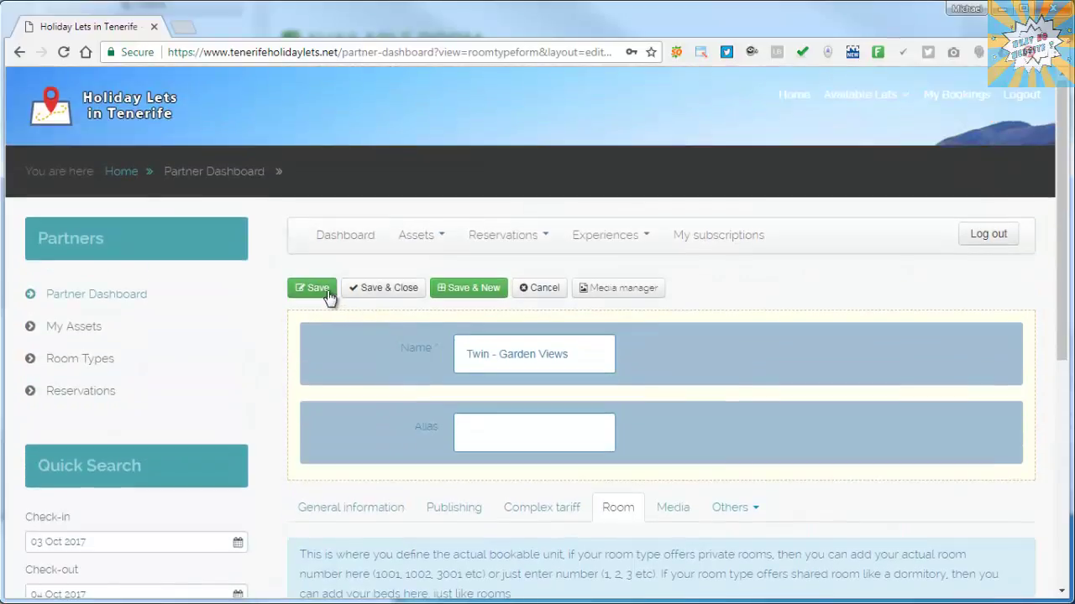
{"action": "left_click", "coordinate": [319, 289]}
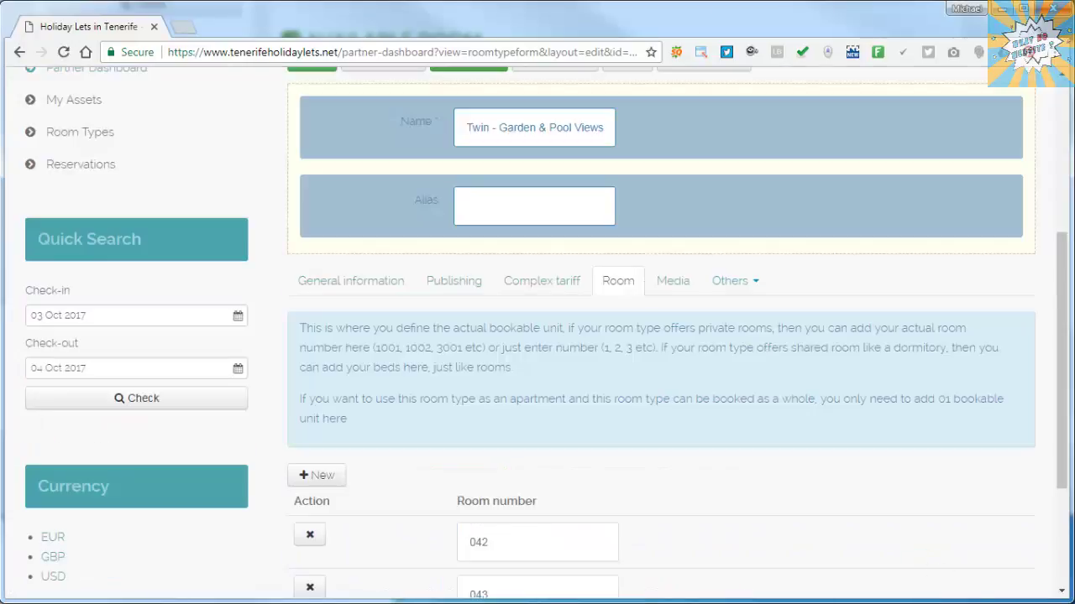
Start a new complex tariff for the room type and title it "Standard Tariff", correcting the title's spelling.
{"action": "left_click", "coordinate": [555, 284]}
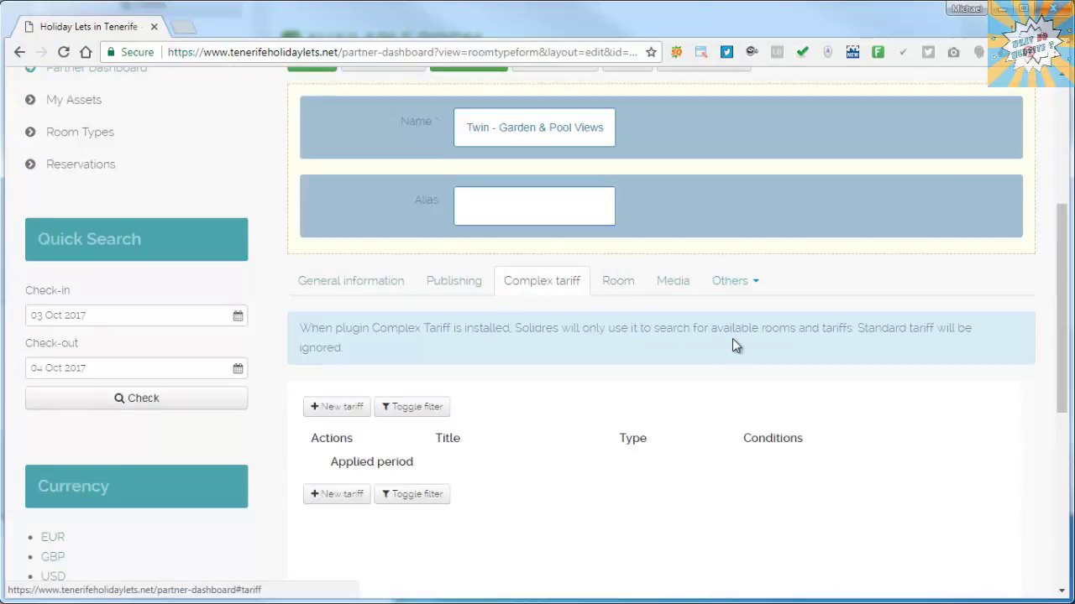
{"action": "left_click", "coordinate": [335, 407]}
{"action": "scroll", "coordinate": [579, 355], "scroll_direction": "down", "scroll_amount": 2}
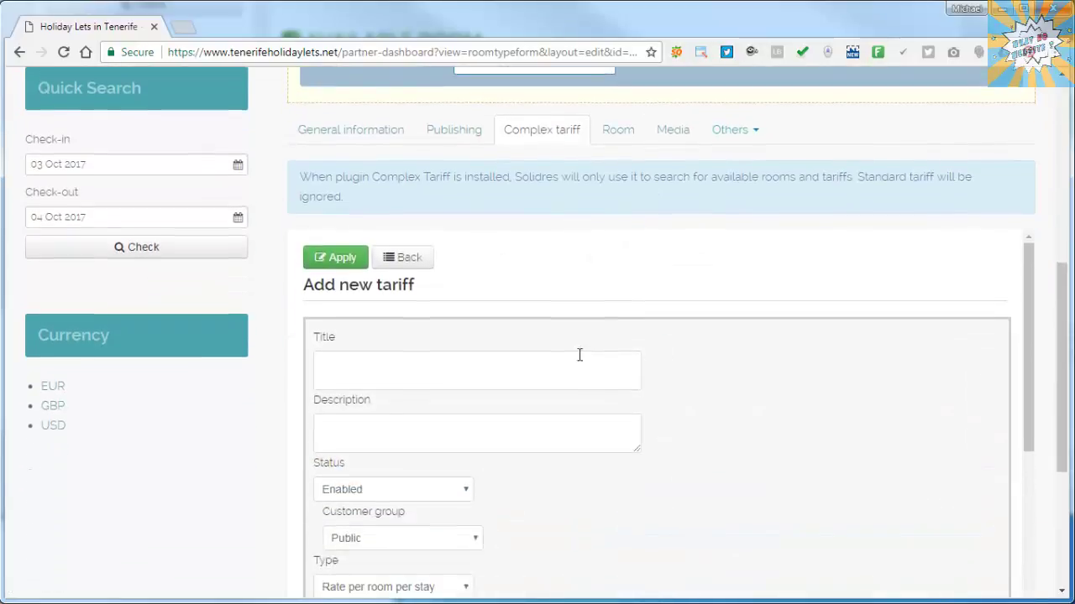
{"action": "left_click", "coordinate": [512, 370]}
{"action": "type", "text": "S"}
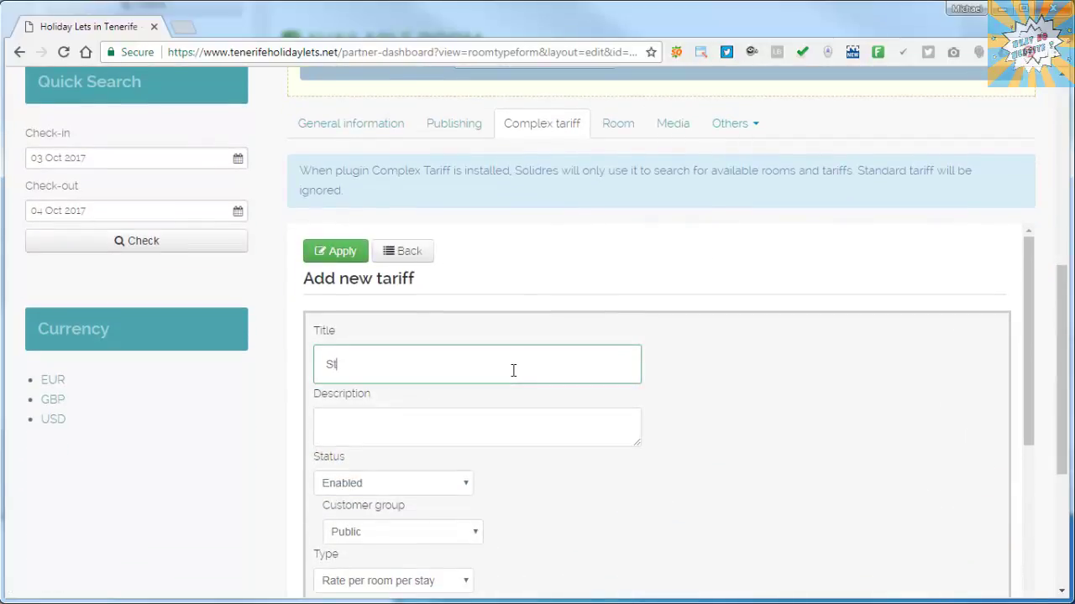
{"action": "type", "text": "tndard Tariff"}
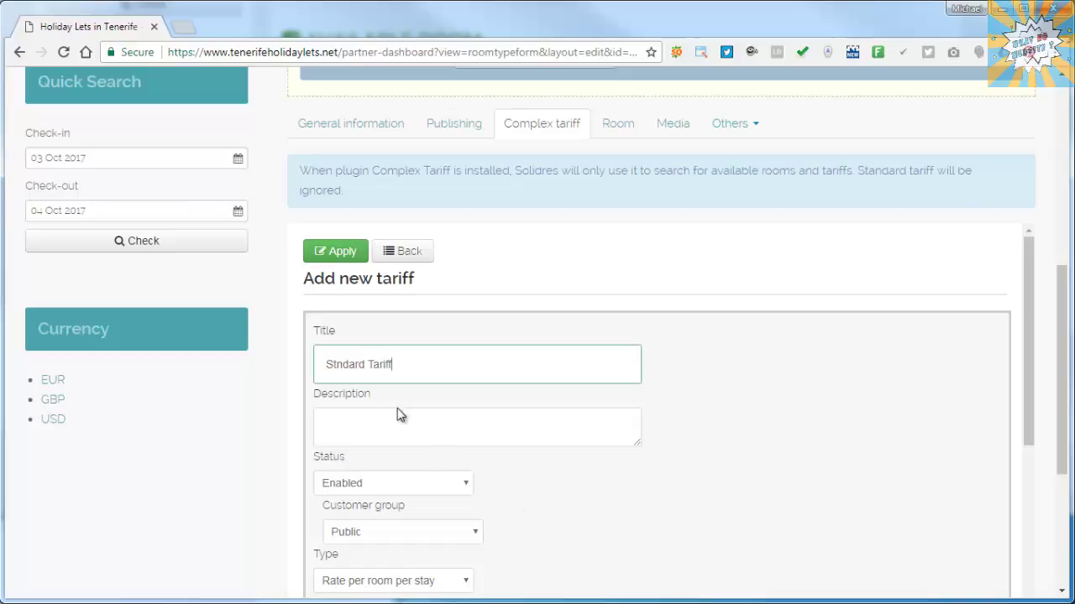
{"action": "right_click", "coordinate": [340, 370]}
{"action": "left_click", "coordinate": [370, 378]}
Set the tariff type to Rate per room per stay and its mode to Day.
{"action": "scroll", "coordinate": [680, 369], "scroll_direction": "down", "scroll_amount": 2}
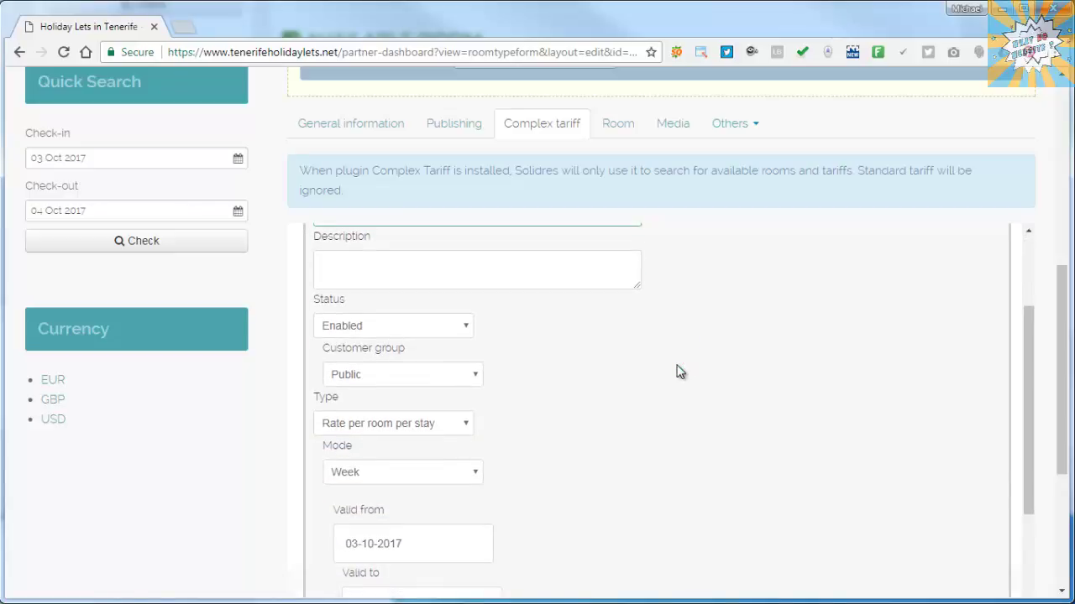
{"action": "scroll", "coordinate": [672, 368], "scroll_direction": "down", "scroll_amount": 2}
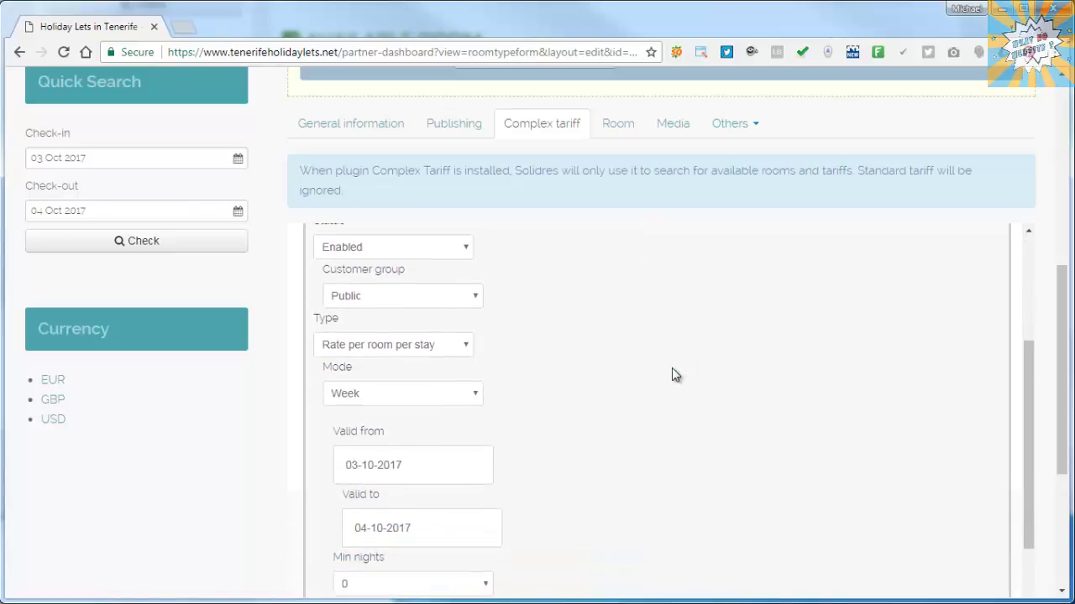
{"action": "left_click", "coordinate": [444, 265]}
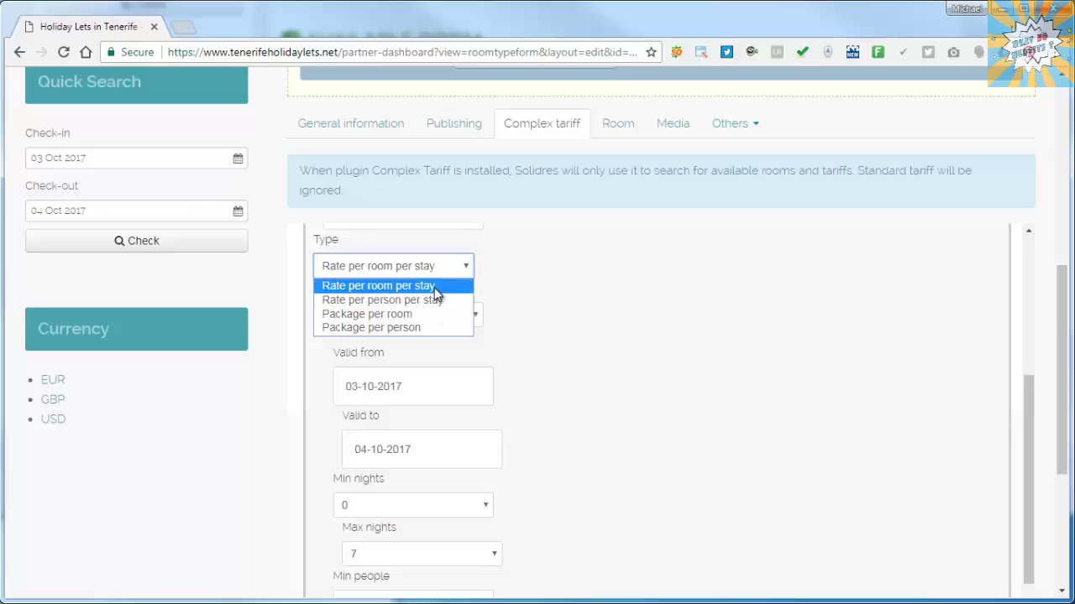
{"action": "left_click", "coordinate": [435, 287]}
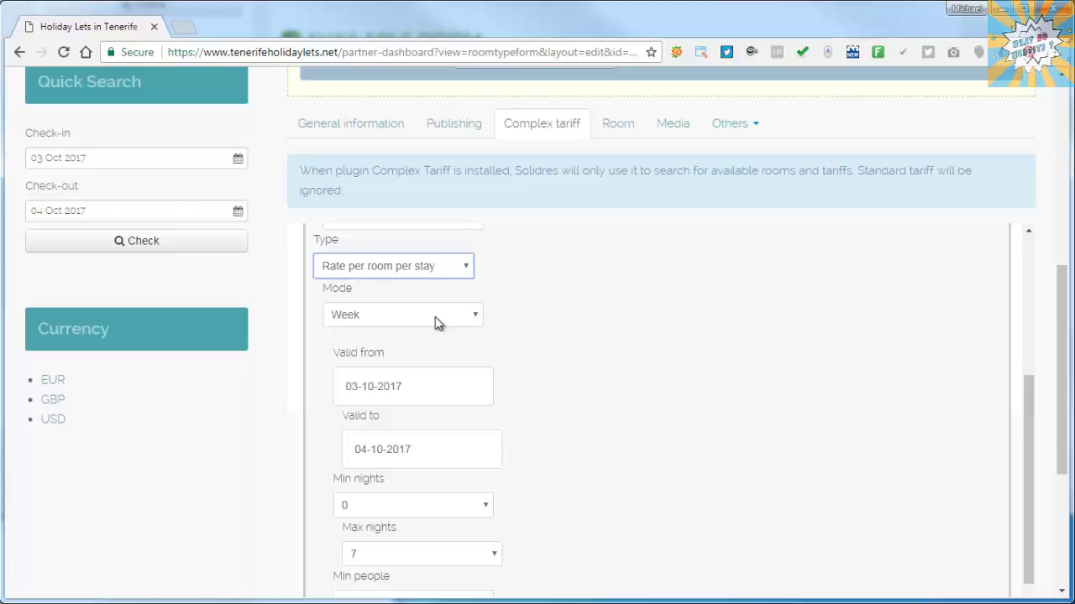
{"action": "left_click", "coordinate": [421, 315]}
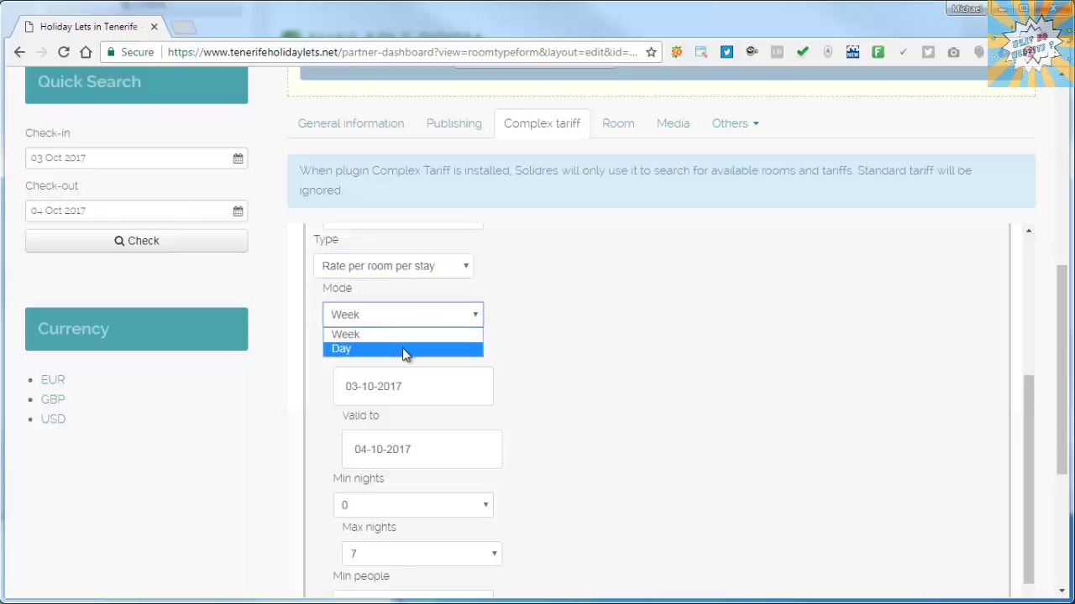
{"action": "left_click", "coordinate": [402, 348]}
Set the tariff's validity period from 01-10-2017 to 31-12-2017.
{"action": "scroll", "coordinate": [532, 341], "scroll_direction": "down", "scroll_amount": 2}
{"action": "left_click", "coordinate": [441, 306]}
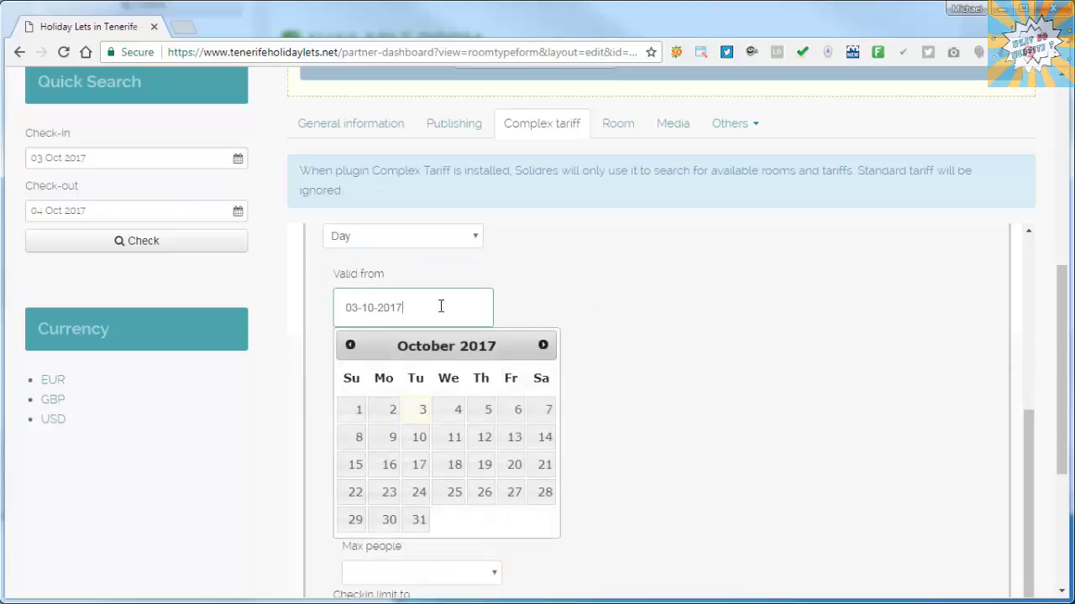
{"action": "left_click", "coordinate": [359, 410]}
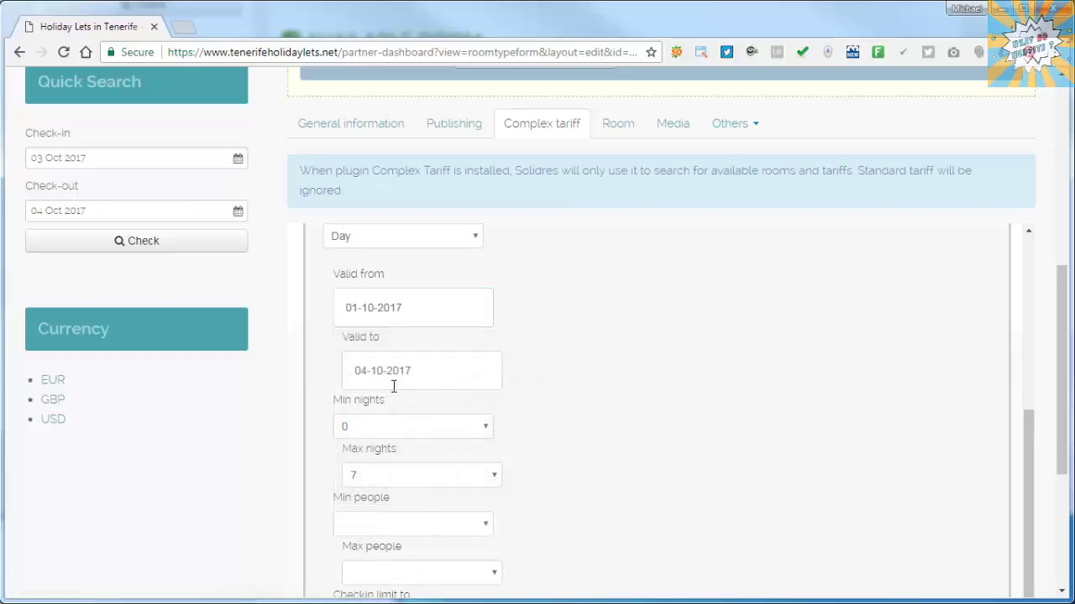
{"action": "left_click", "coordinate": [463, 376]}
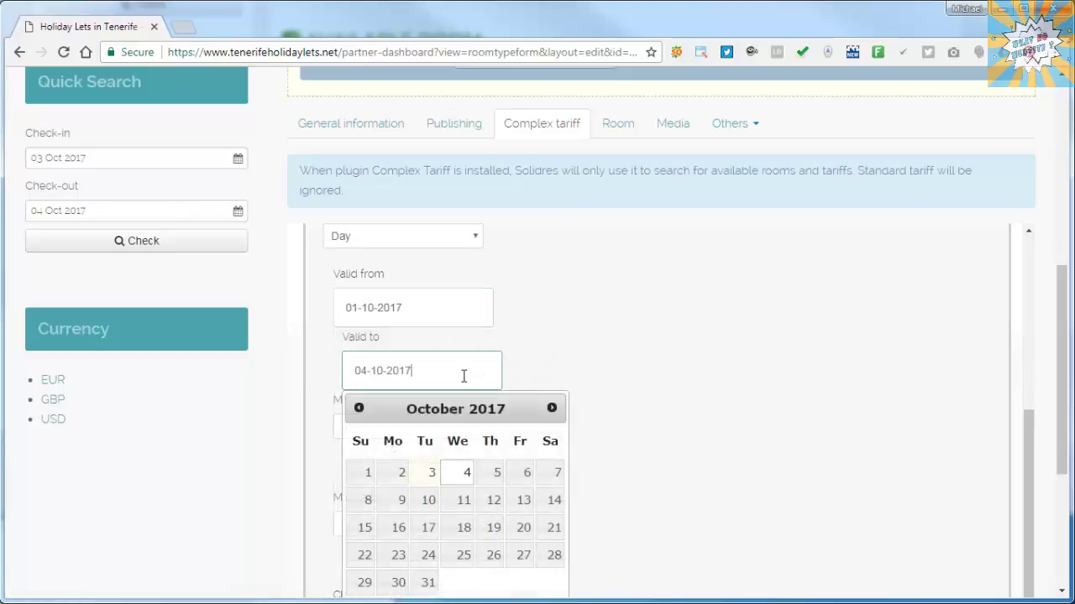
{"action": "left_click", "coordinate": [552, 411]}
{"action": "left_click", "coordinate": [552, 411]}
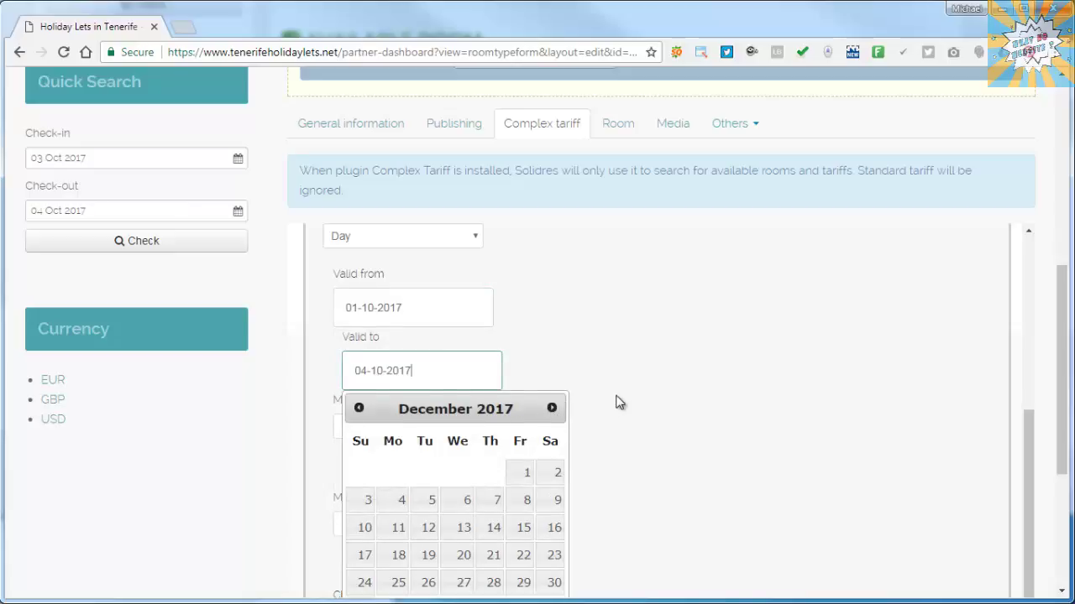
{"action": "scroll", "coordinate": [617, 403], "scroll_direction": "down", "scroll_amount": 2}
{"action": "left_click", "coordinate": [362, 532]}
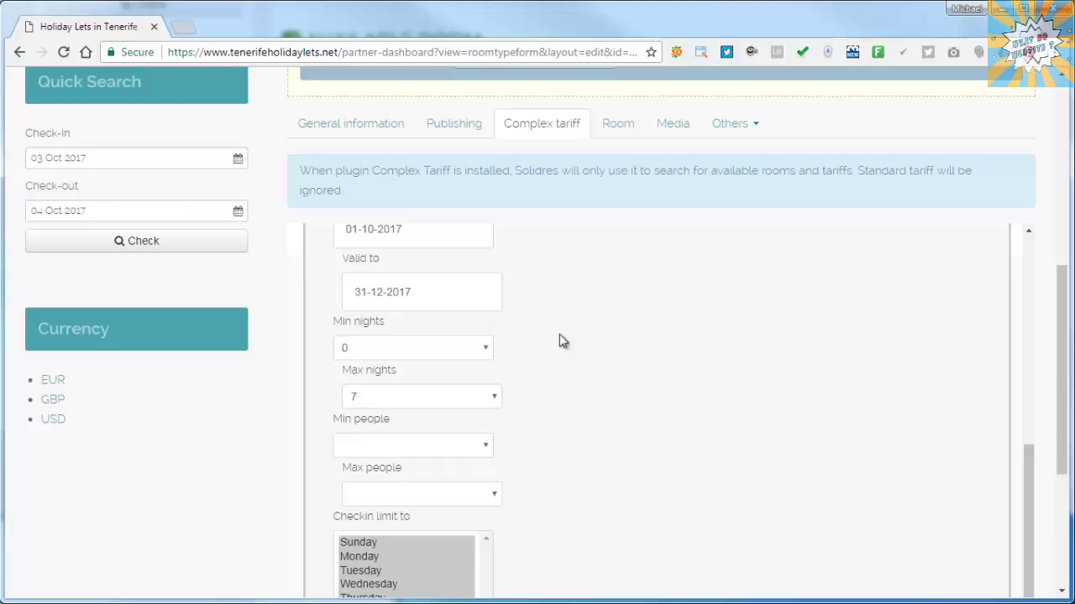
Set the tariff's minimum nights to 1 and maximum nights to 14.
{"action": "left_click", "coordinate": [422, 354]}
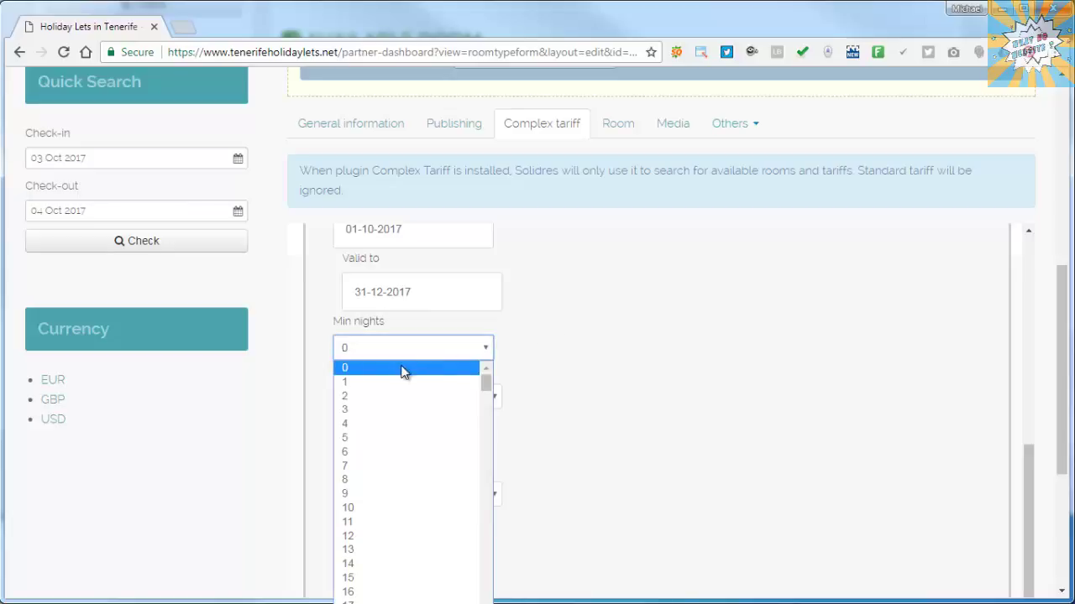
{"action": "left_click", "coordinate": [400, 384]}
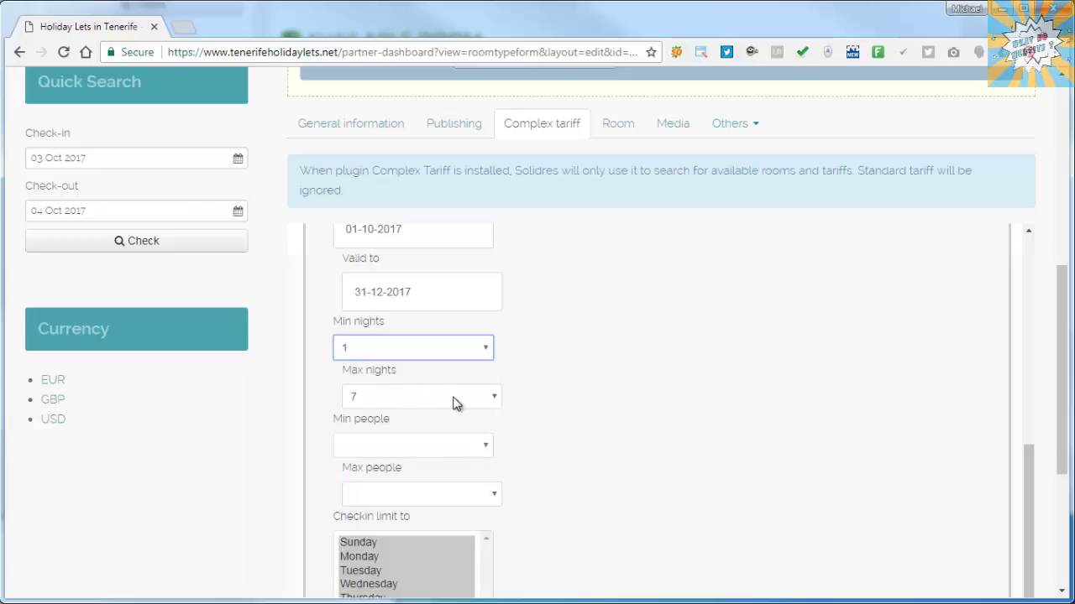
{"action": "left_click", "coordinate": [453, 404]}
{"action": "left_click", "coordinate": [367, 597]}
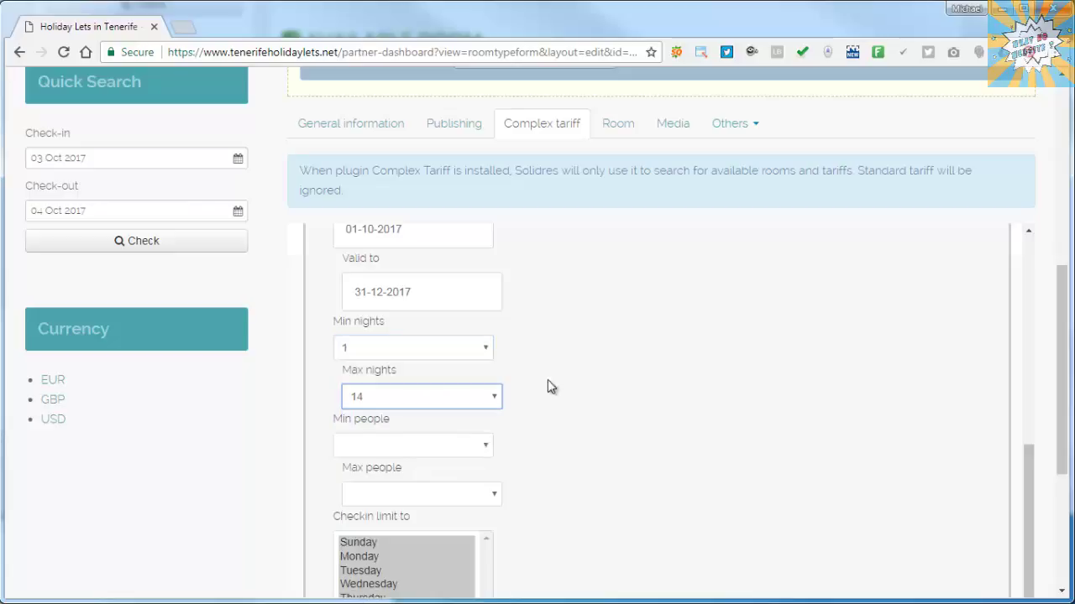
Set the tariff's minimum people to 1 and maximum people to 2.
{"action": "scroll", "coordinate": [548, 387], "scroll_direction": "down", "scroll_amount": 1}
{"action": "left_click", "coordinate": [417, 386]}
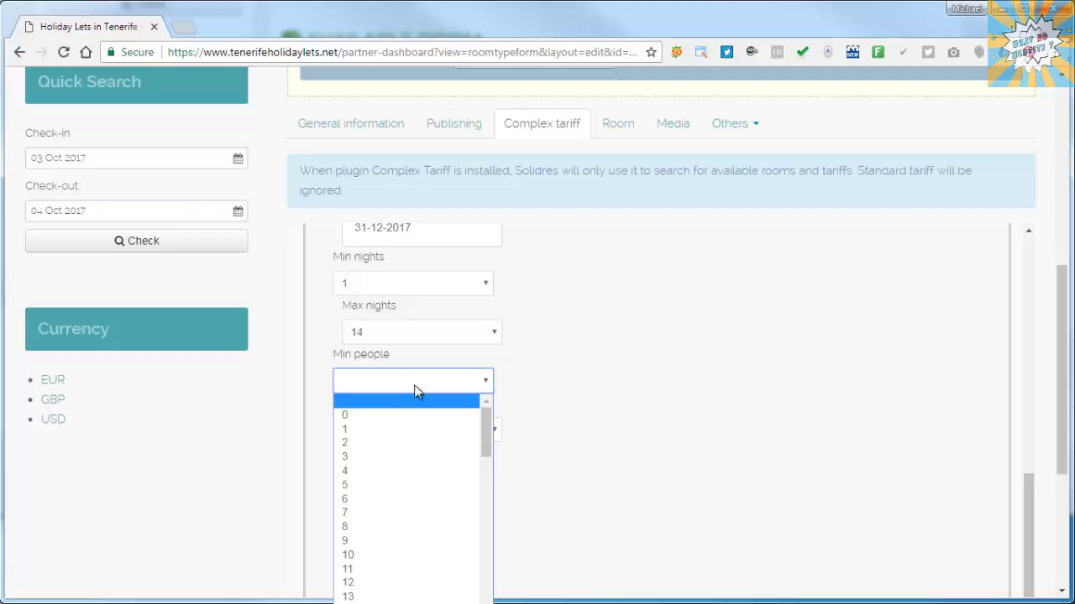
{"action": "left_click", "coordinate": [377, 434]}
{"action": "left_click", "coordinate": [430, 432]}
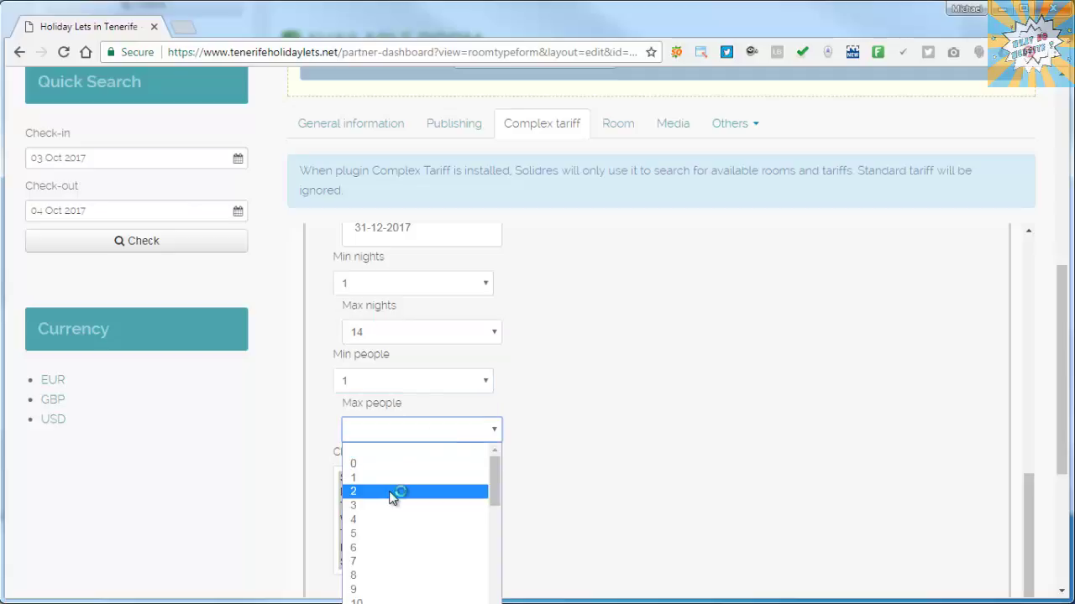
{"action": "left_click", "coordinate": [392, 494]}
Check the room type's general information, including its occupancy and standard tariff, and return to the new complex tariff.
{"action": "scroll", "coordinate": [583, 355], "scroll_direction": "up", "scroll_amount": 7}
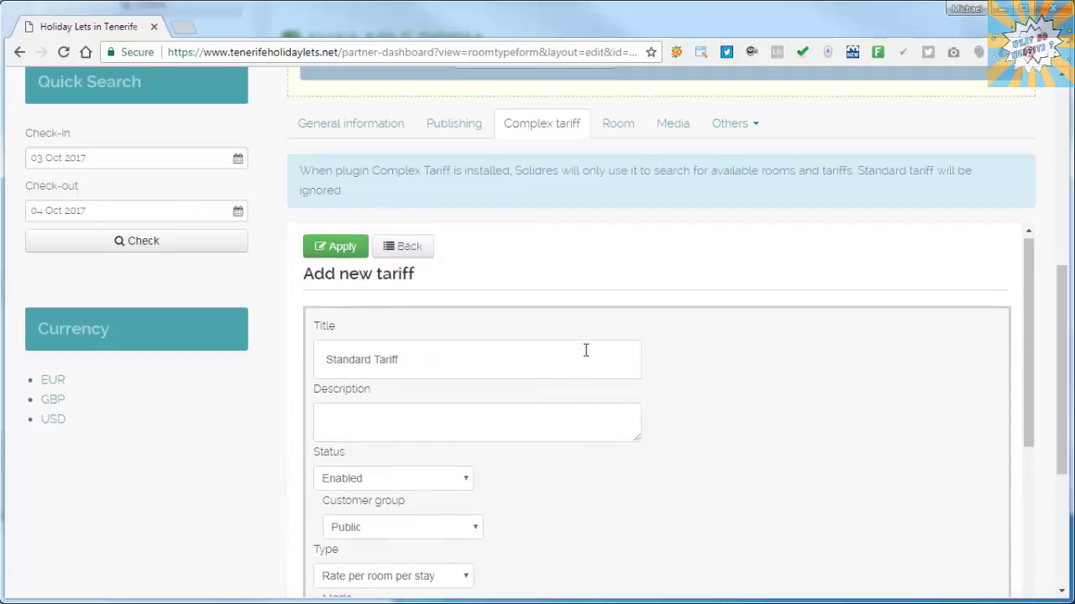
{"action": "left_click", "coordinate": [374, 137]}
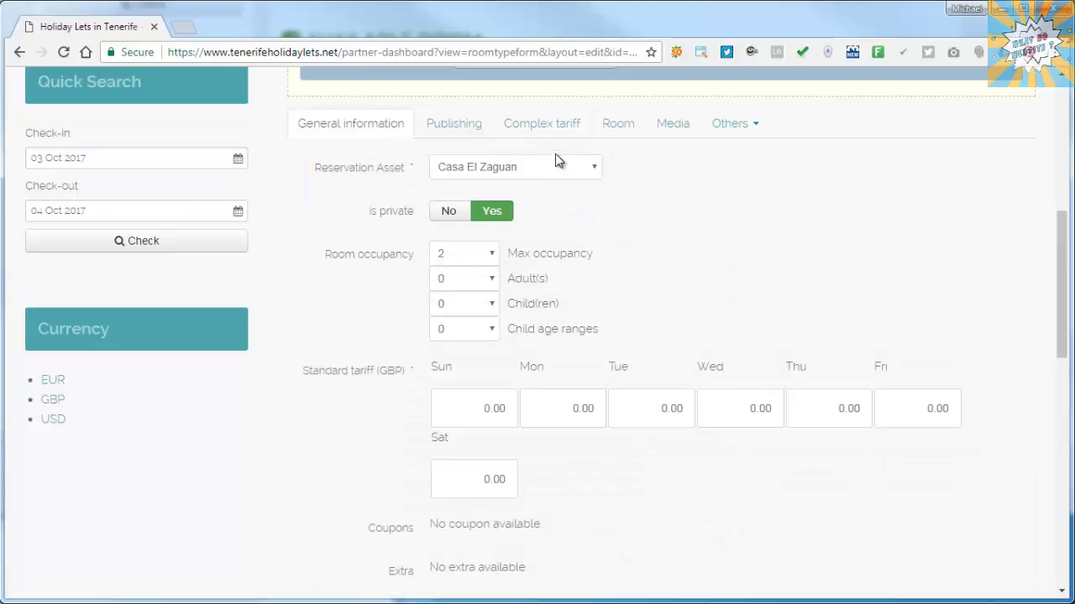
{"action": "left_click", "coordinate": [554, 127]}
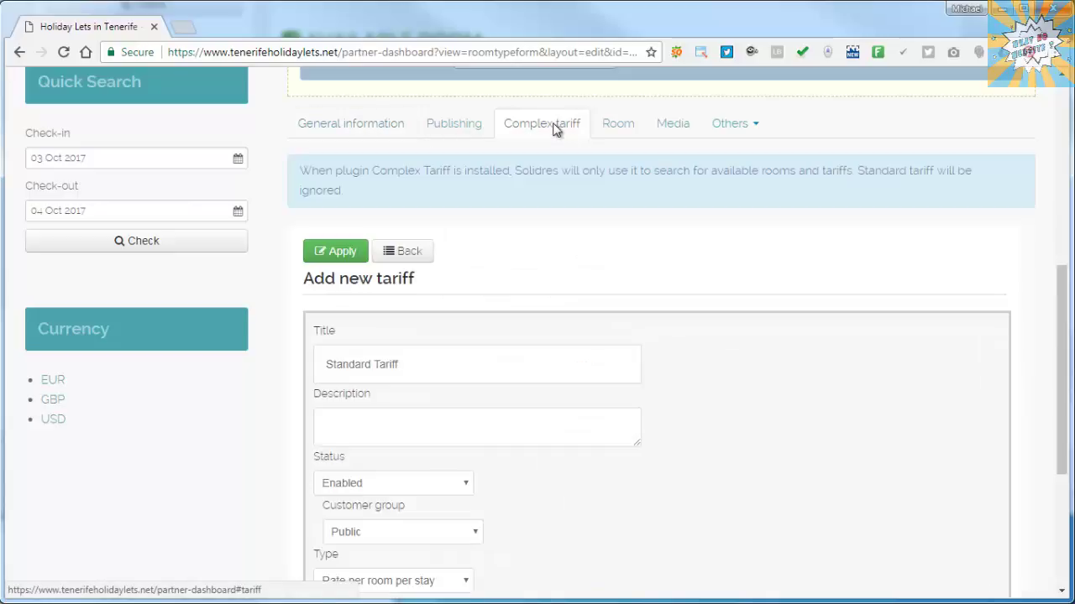
Apply the new Standard Tariff with all weekdays kept as allowed check-in days.
{"action": "scroll", "coordinate": [753, 252], "scroll_direction": "down", "scroll_amount": 2}
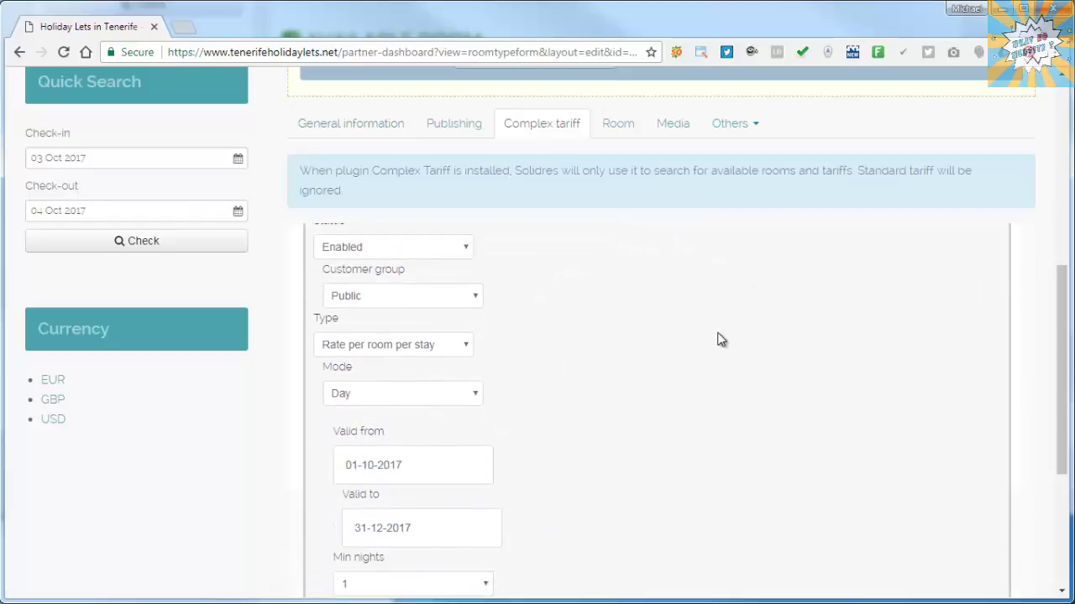
{"action": "scroll", "coordinate": [721, 339], "scroll_direction": "down", "scroll_amount": 2}
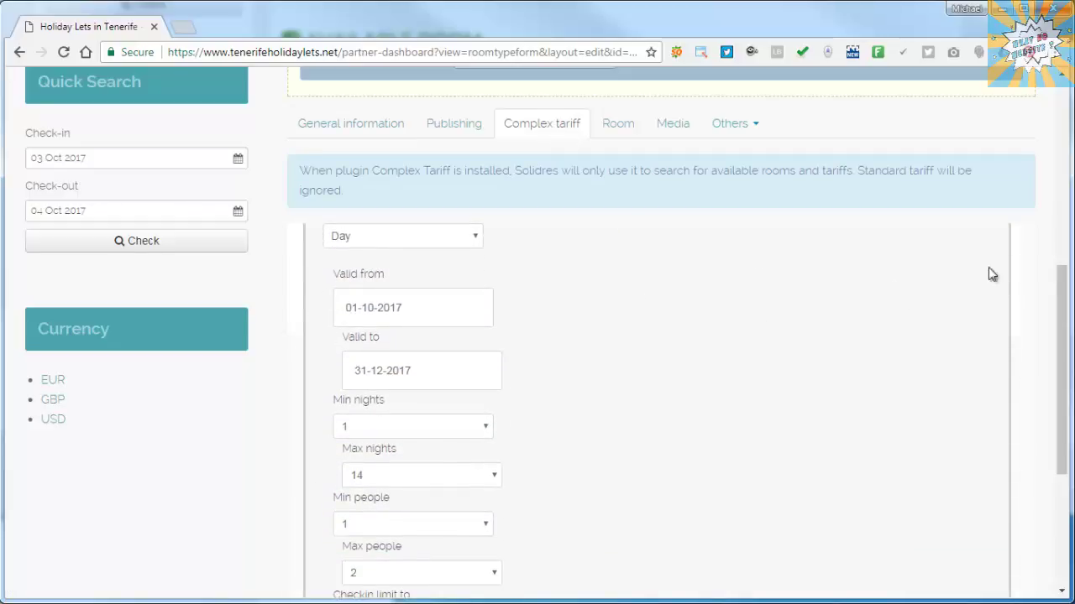
{"action": "scroll", "coordinate": [1041, 296], "scroll_direction": "down", "scroll_amount": 1}
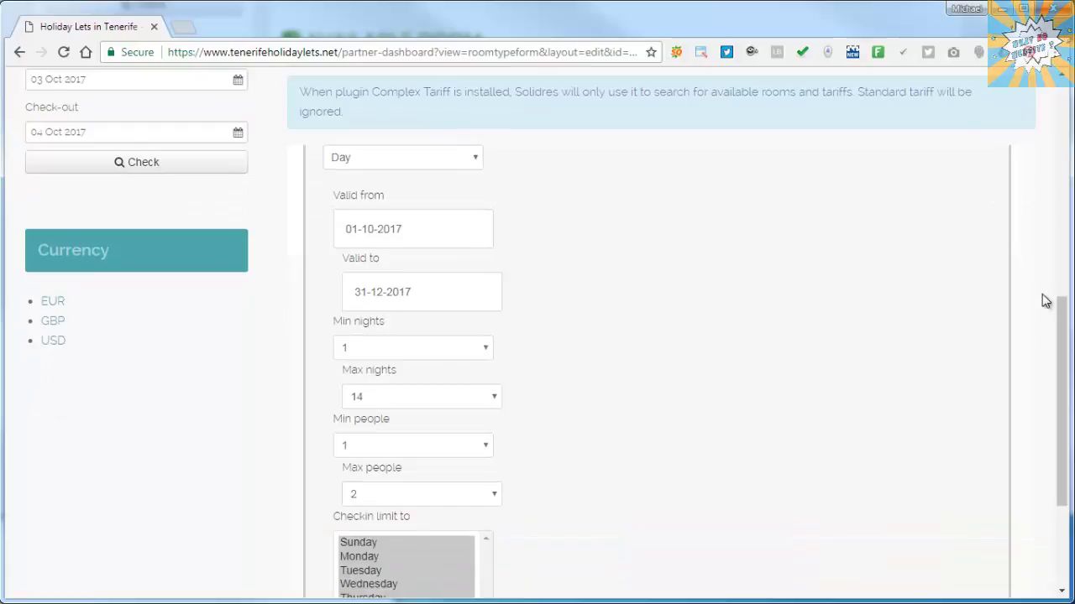
{"action": "scroll", "coordinate": [1042, 294], "scroll_direction": "down", "scroll_amount": 2}
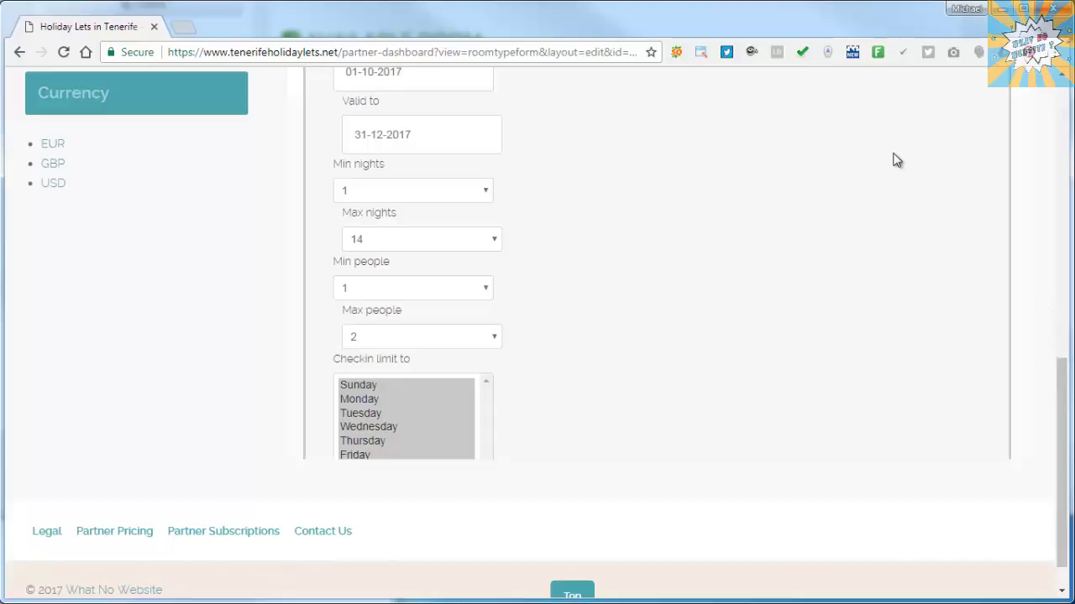
{"action": "left_click_drag", "start_coordinate": [1061, 392], "coordinate": [1056, 341]}
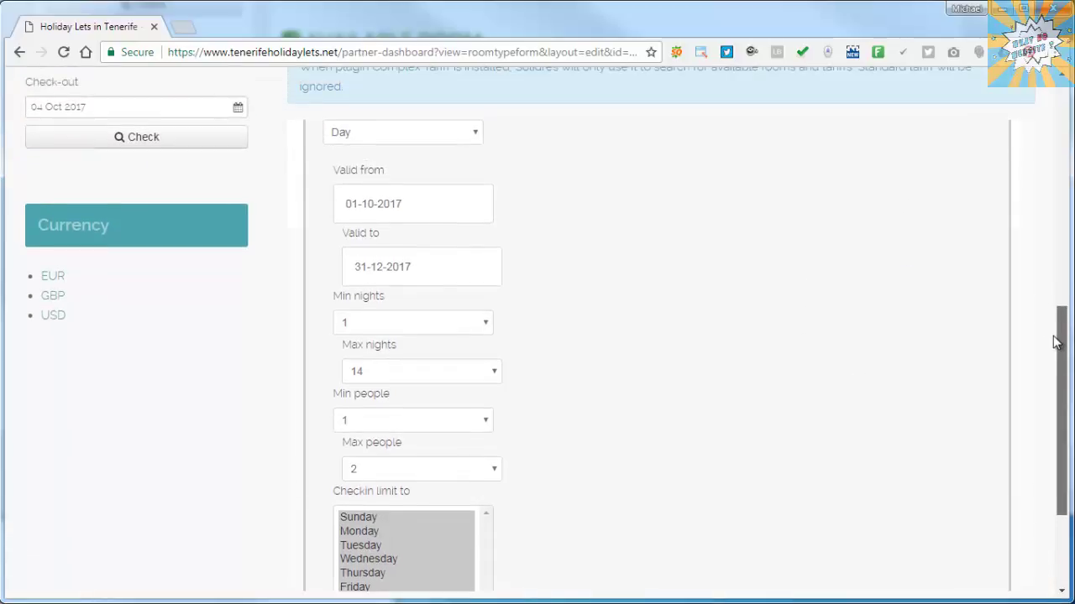
{"action": "scroll", "coordinate": [859, 293], "scroll_direction": "down", "scroll_amount": 1}
{"action": "scroll", "coordinate": [772, 298], "scroll_direction": "down", "scroll_amount": 3}
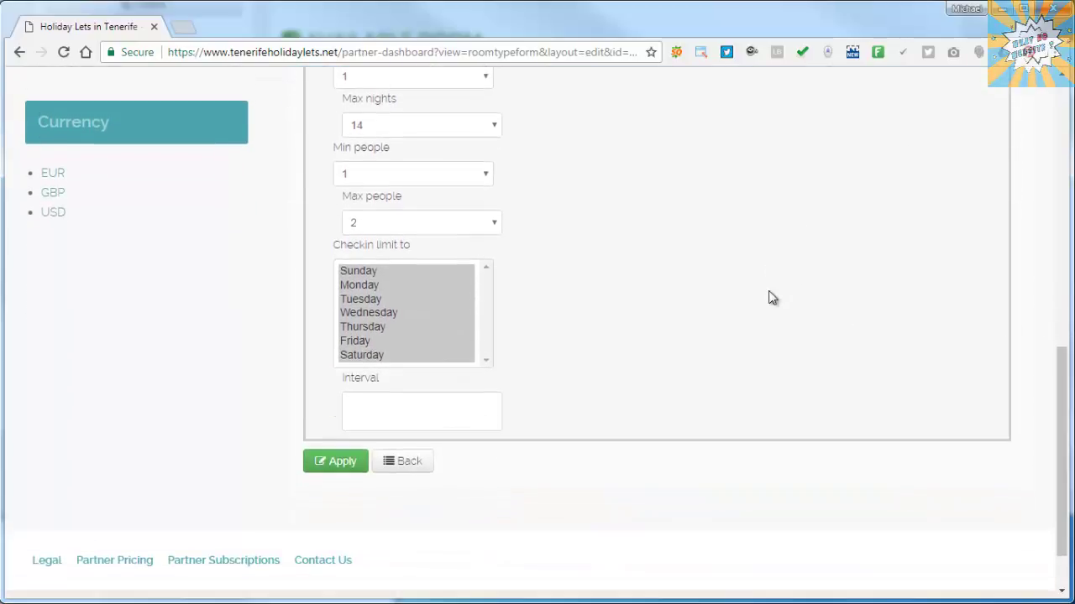
{"action": "left_click", "coordinate": [347, 464]}
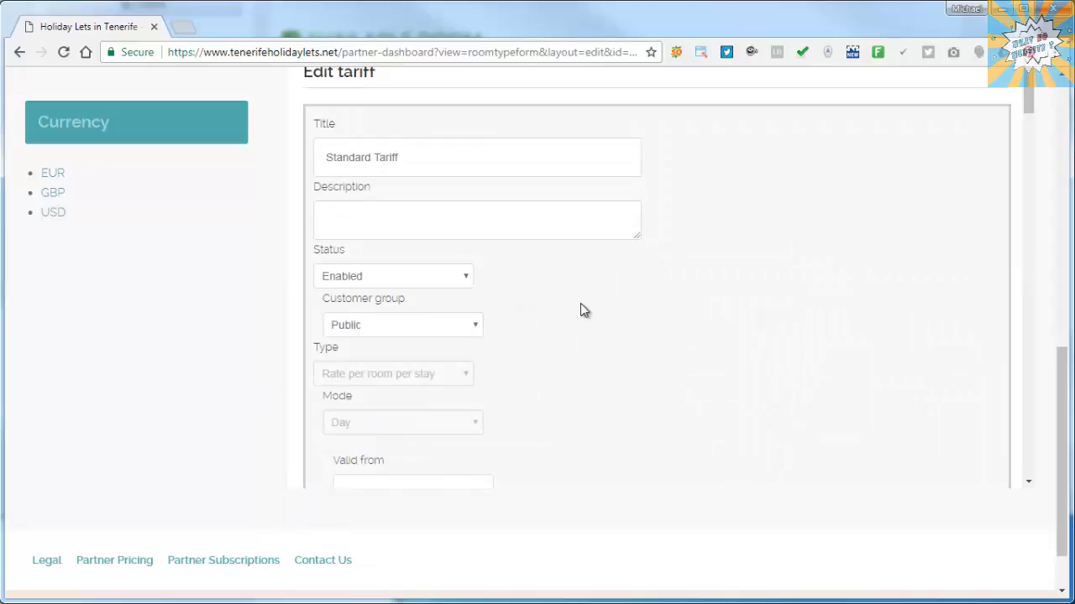
{"action": "scroll", "coordinate": [580, 304], "scroll_direction": "down", "scroll_amount": 4}
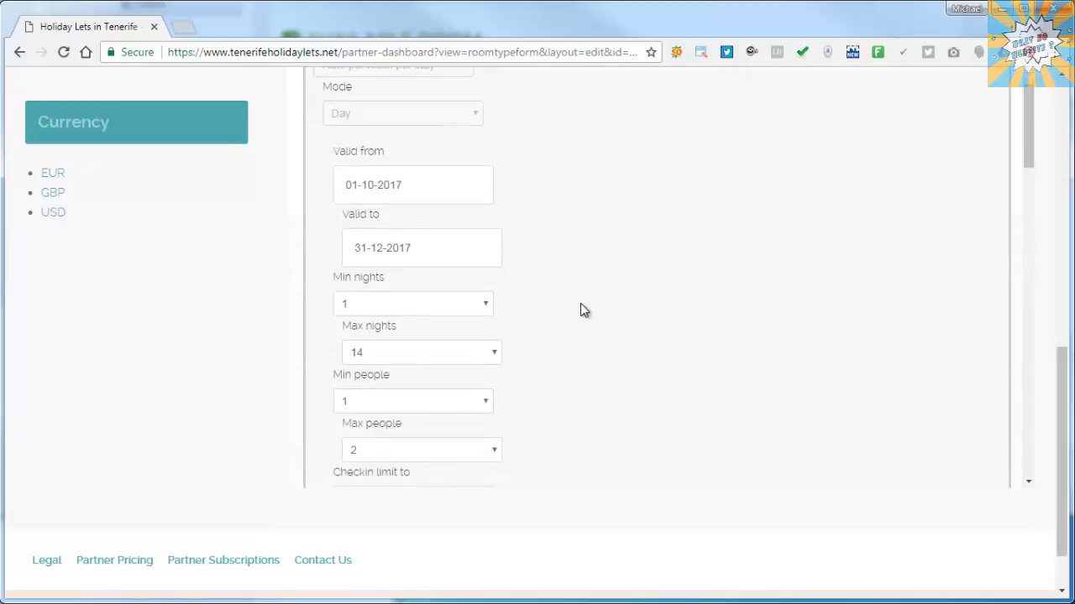
Review the Standard Tariff's settings and its daily rate calendar for October to December 2017.
{"action": "scroll", "coordinate": [584, 309], "scroll_direction": "down", "scroll_amount": 6}
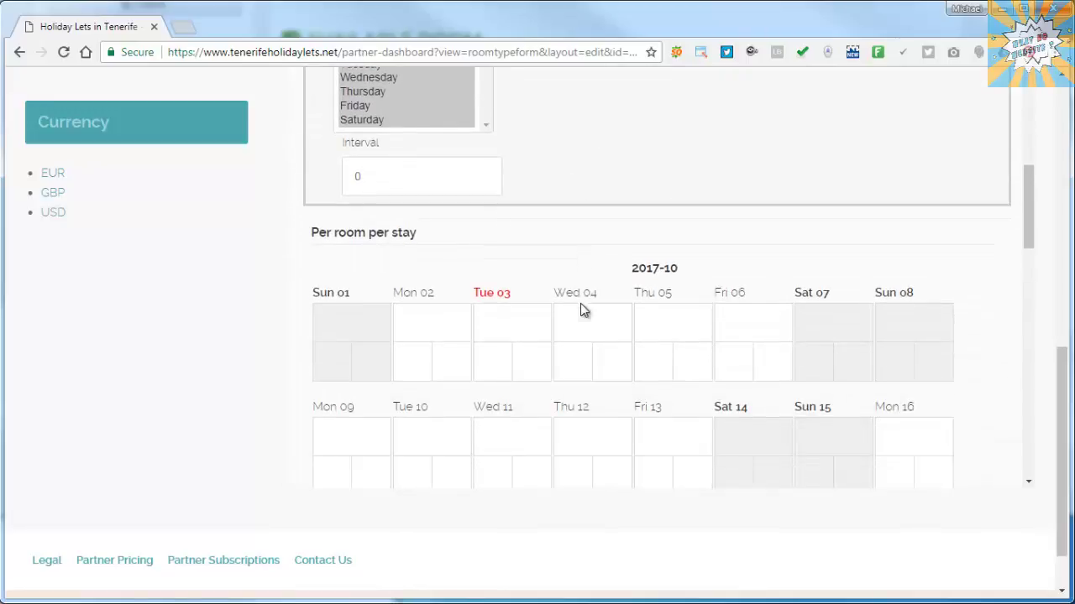
{"action": "scroll", "coordinate": [571, 311], "scroll_direction": "down", "scroll_amount": 5}
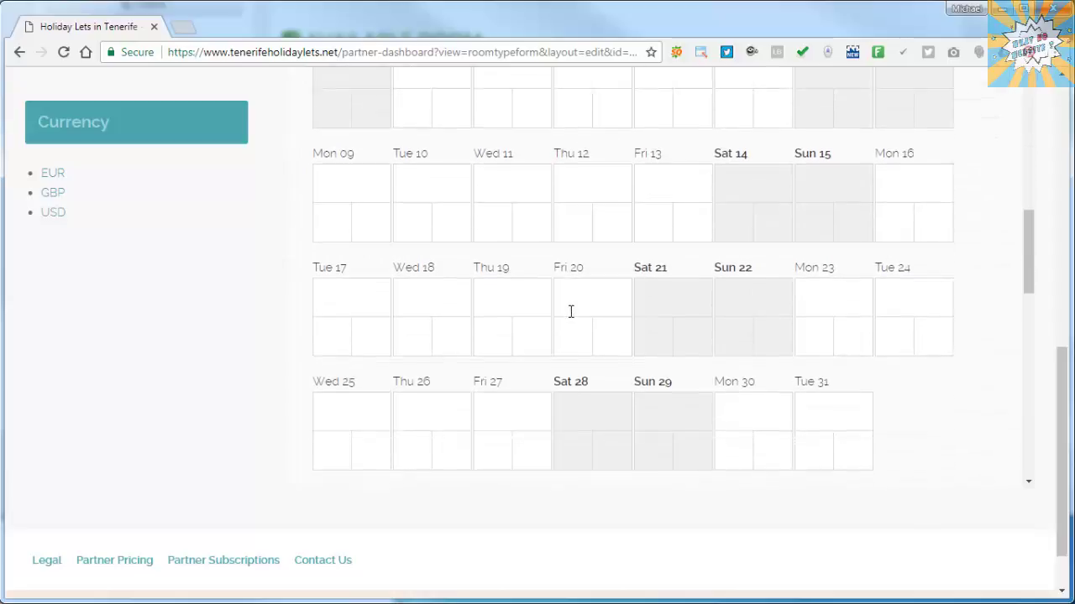
{"action": "scroll", "coordinate": [570, 311], "scroll_direction": "down", "scroll_amount": 6}
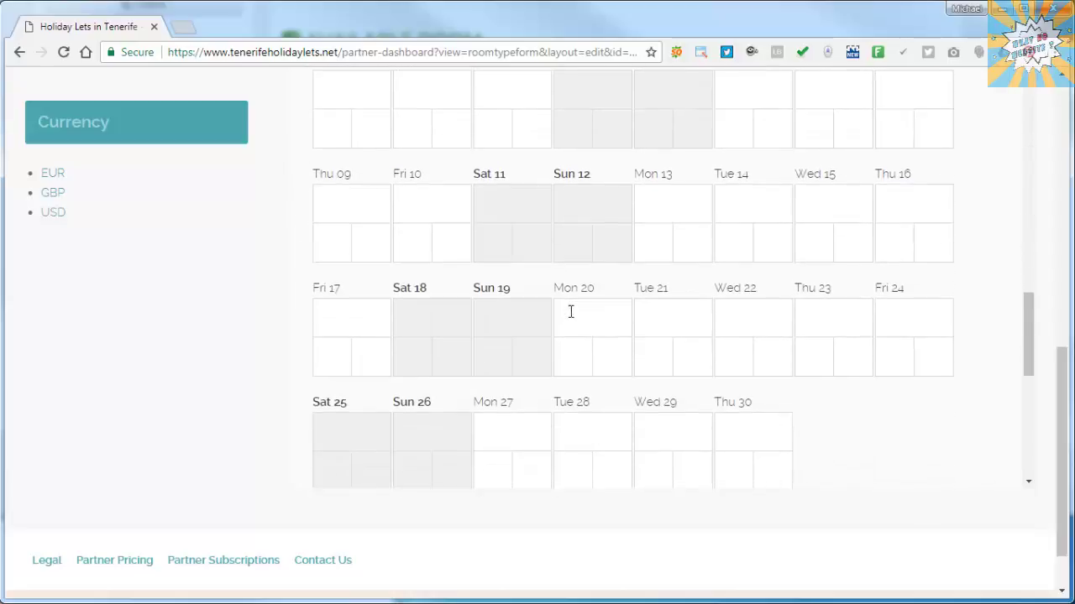
{"action": "scroll", "coordinate": [570, 311], "scroll_direction": "down", "scroll_amount": 5}
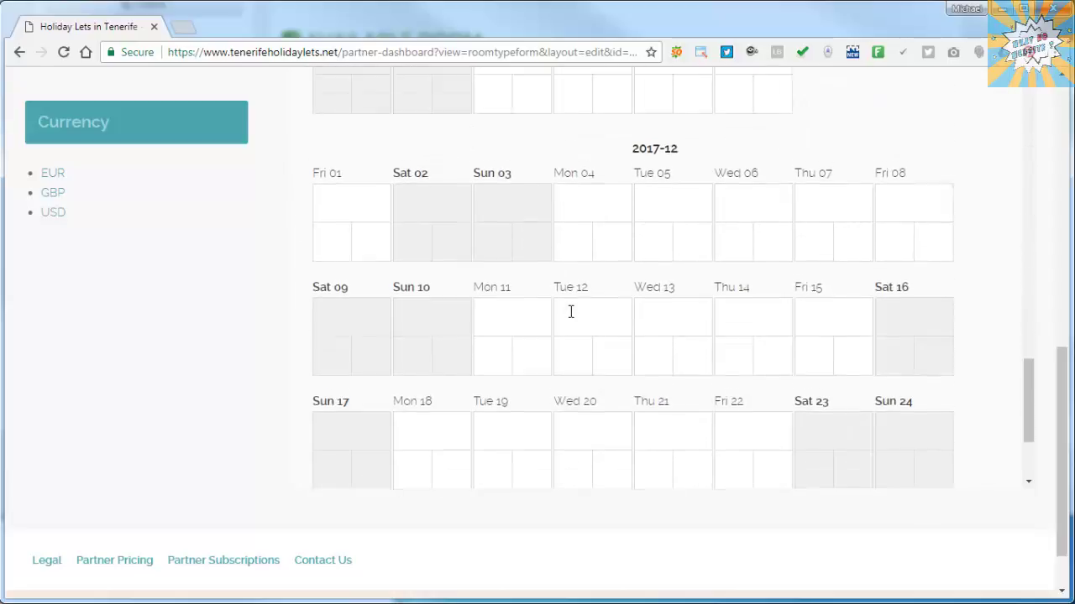
{"action": "scroll", "coordinate": [570, 311], "scroll_direction": "down", "scroll_amount": 2}
{"action": "scroll", "coordinate": [570, 312], "scroll_direction": "up", "scroll_amount": 4}
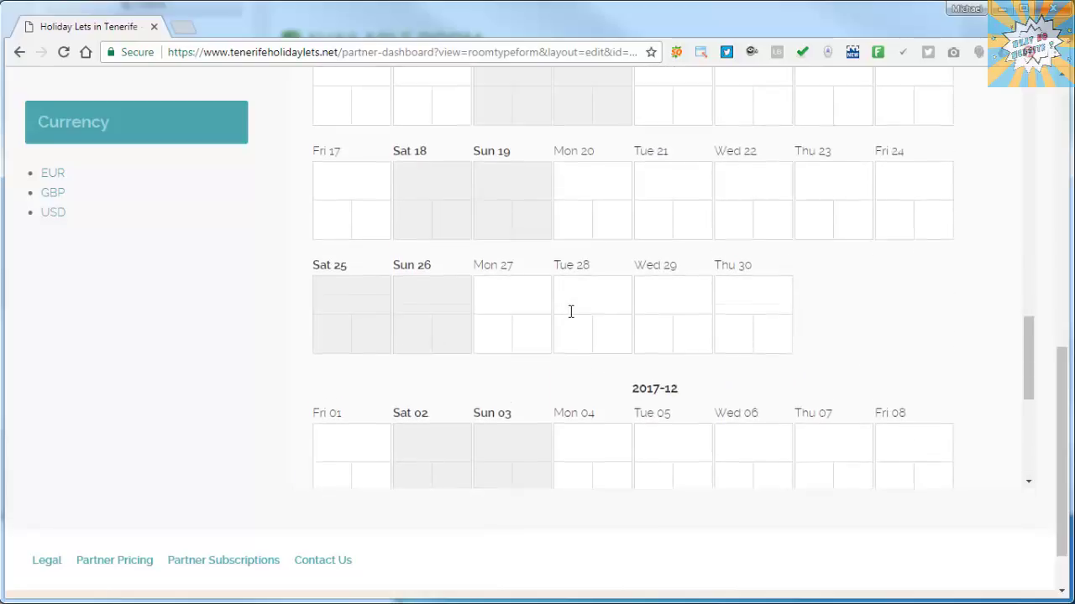
{"action": "scroll", "coordinate": [570, 311], "scroll_direction": "up", "scroll_amount": 10}
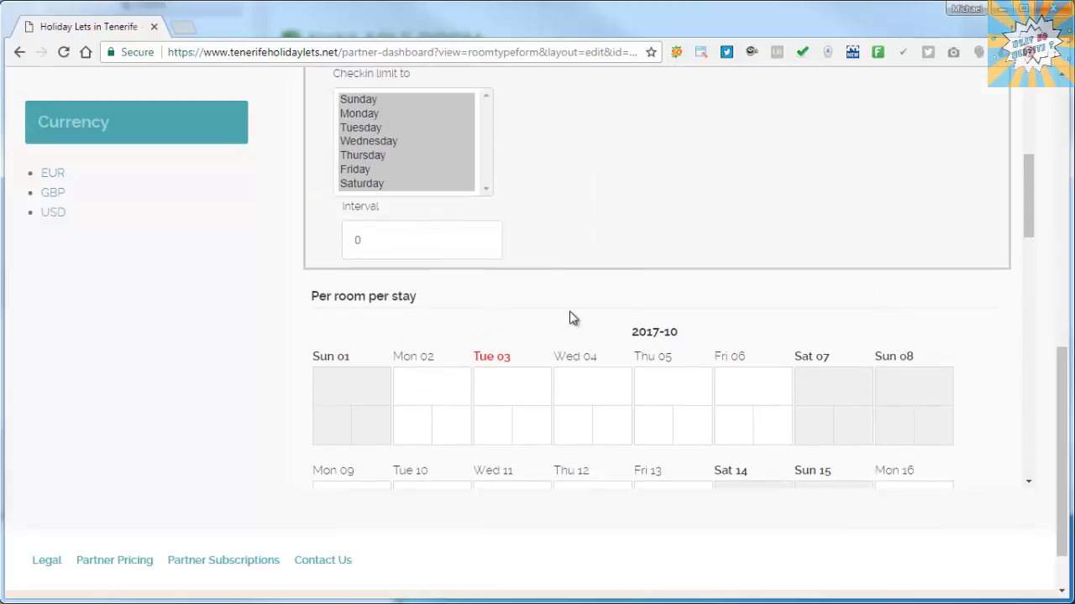
{"action": "scroll", "coordinate": [570, 318], "scroll_direction": "up", "scroll_amount": 2}
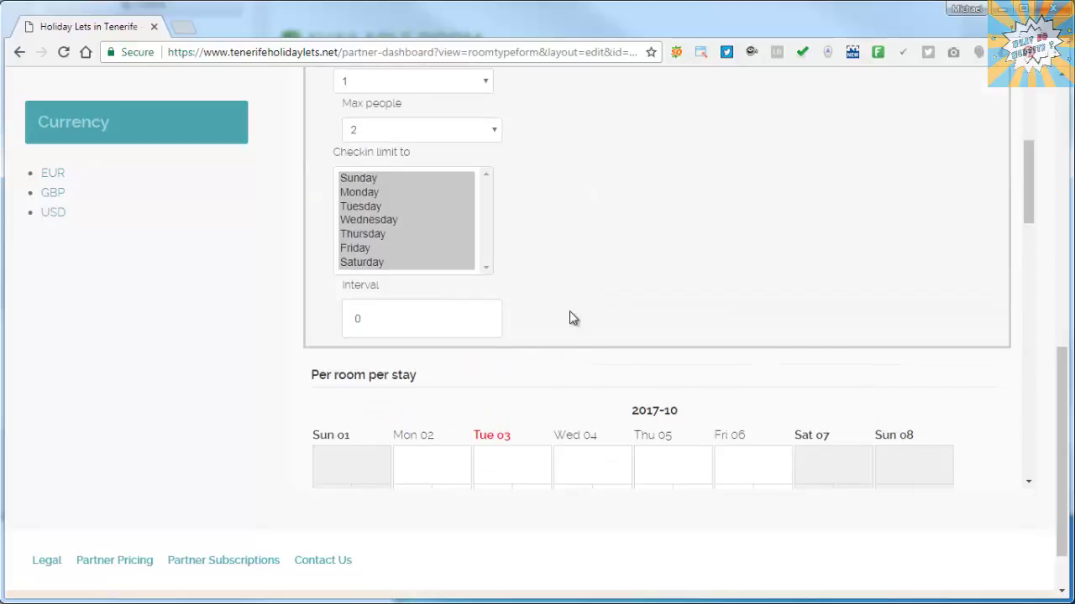
{"action": "scroll", "coordinate": [570, 318], "scroll_direction": "up", "scroll_amount": 10}
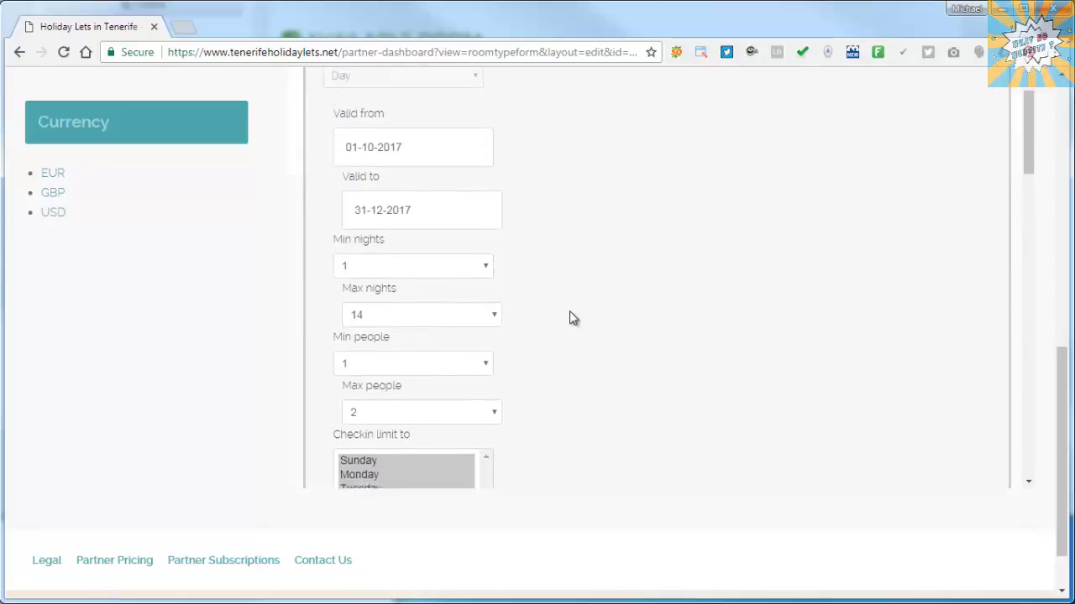
{"action": "scroll", "coordinate": [569, 318], "scroll_direction": "up", "scroll_amount": 5}
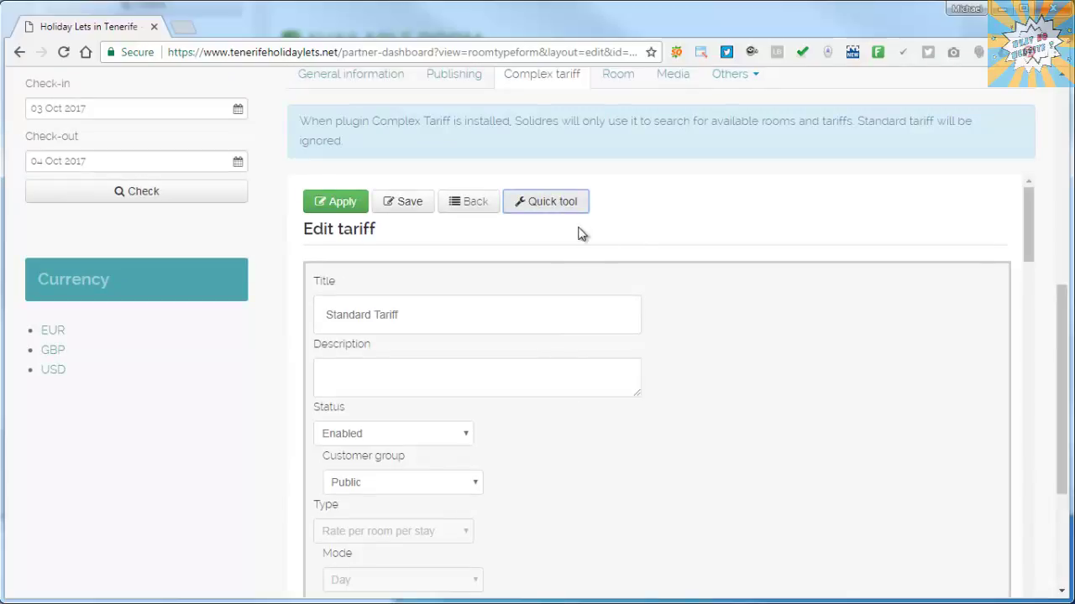
In the quick price tool, enter a price of 40, a minimum length of stay of 1 and a maximum of 14.
{"action": "scroll", "coordinate": [695, 332], "scroll_direction": "down", "scroll_amount": 5}
{"action": "scroll", "coordinate": [695, 335], "scroll_direction": "down", "scroll_amount": 8}
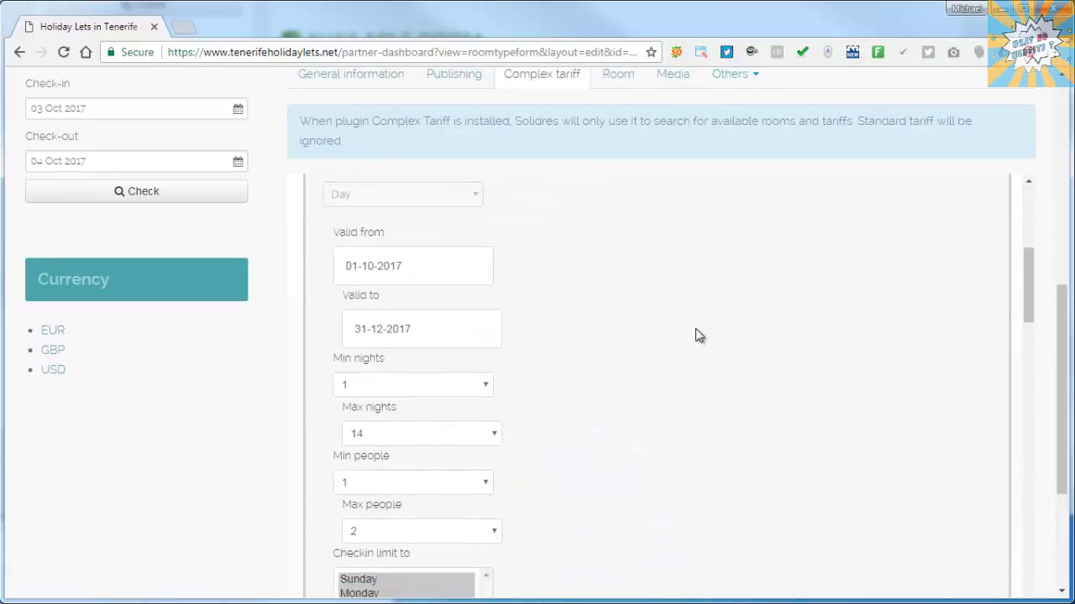
{"action": "scroll", "coordinate": [695, 329], "scroll_direction": "down", "scroll_amount": 1}
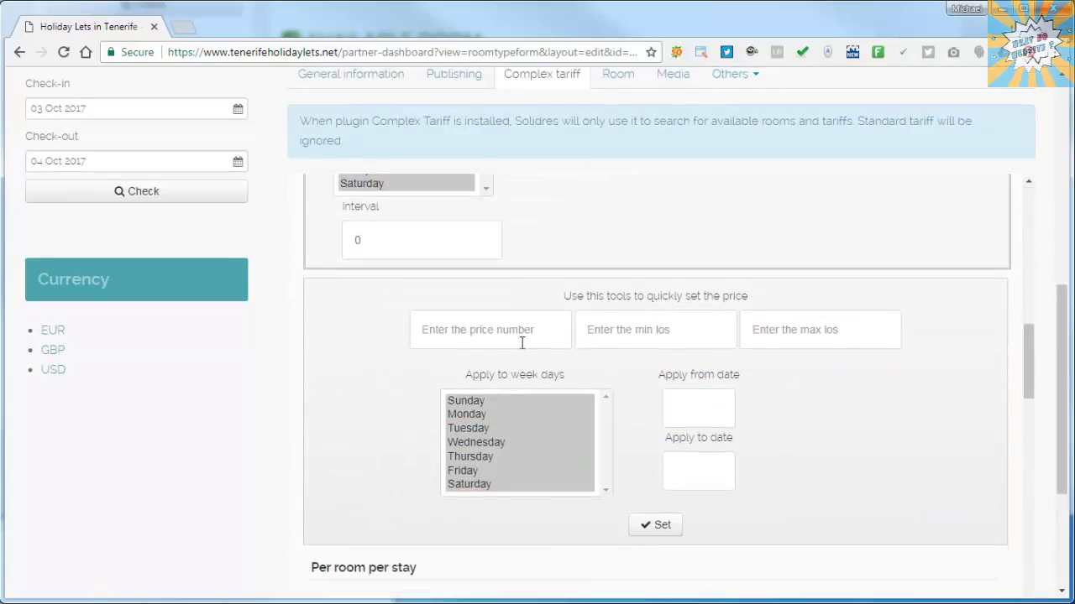
{"action": "left_click", "coordinate": [508, 327]}
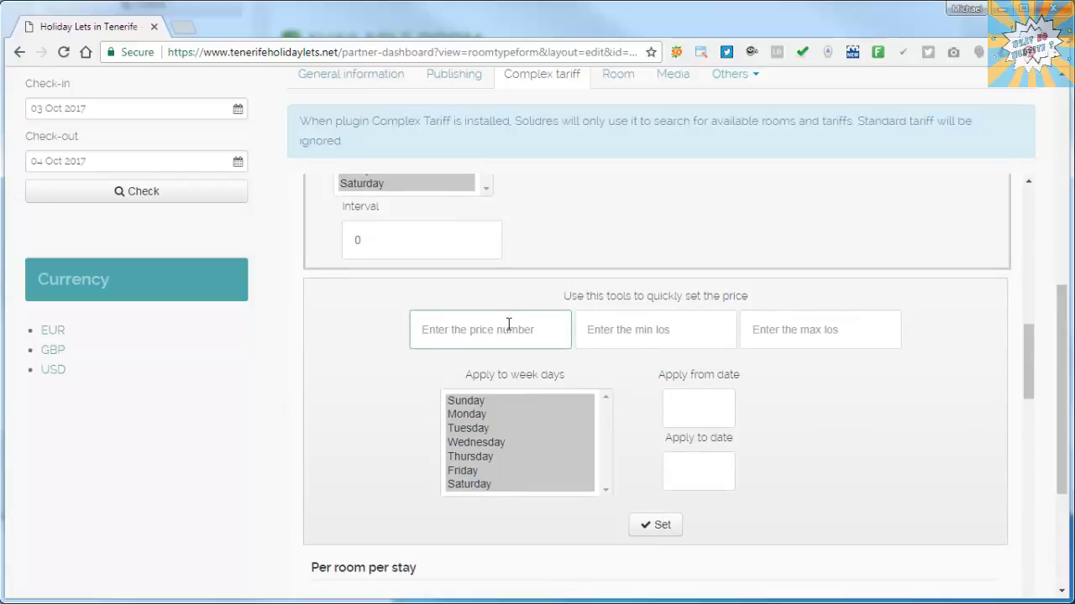
{"action": "type", "text": "40"}
{"action": "left_click", "coordinate": [619, 330]}
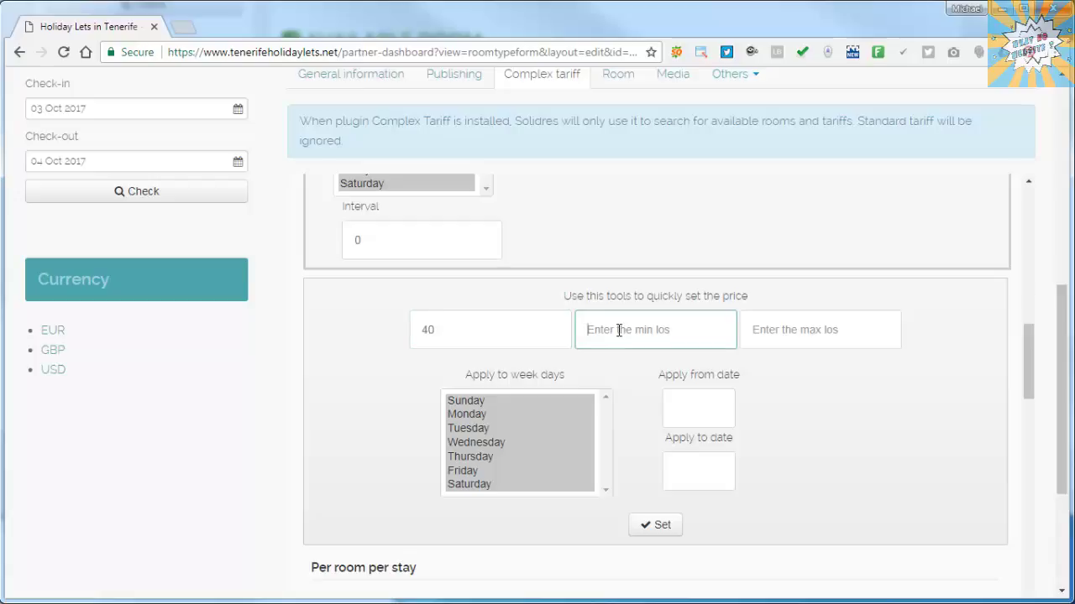
{"action": "type", "text": "1"}
{"action": "key", "text": "Tab"}
{"action": "type", "text": "1"}
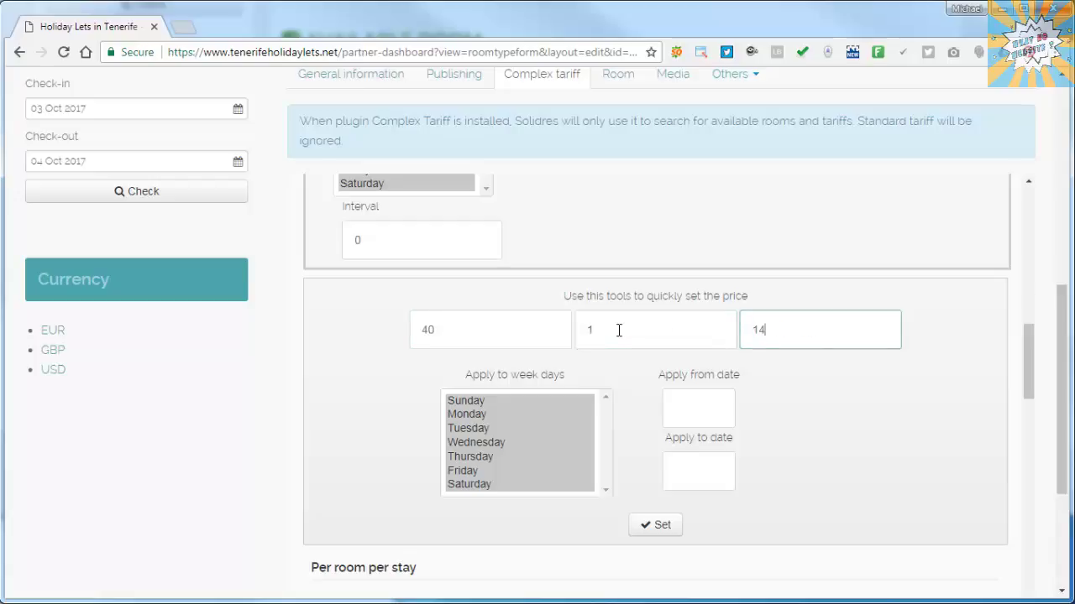
{"action": "type", "text": "4"}
Fill the rate calendar with the quick-tool values for all weekdays from 01-10-2017 to 31-12-2017.
{"action": "left_click", "coordinate": [708, 403]}
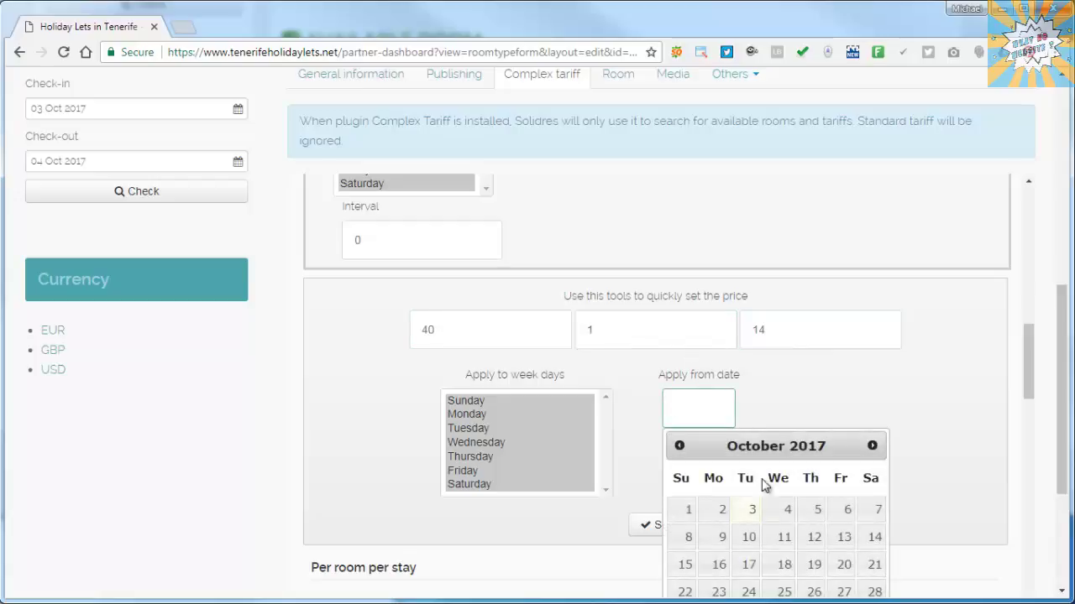
{"action": "left_click", "coordinate": [685, 515]}
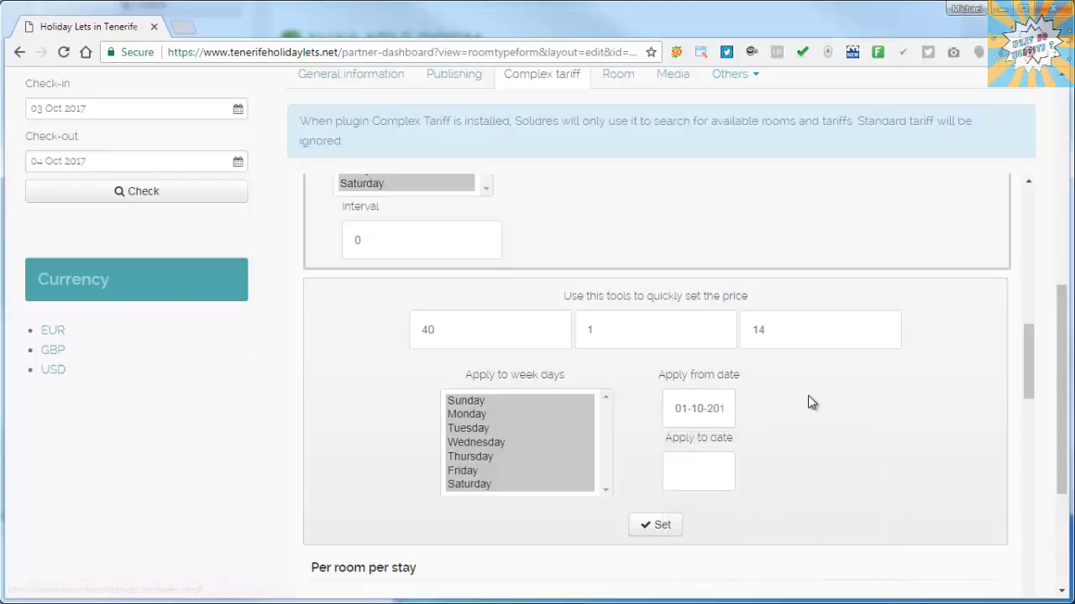
{"action": "scroll", "coordinate": [811, 403], "scroll_direction": "down", "scroll_amount": 1}
{"action": "left_click", "coordinate": [724, 394]}
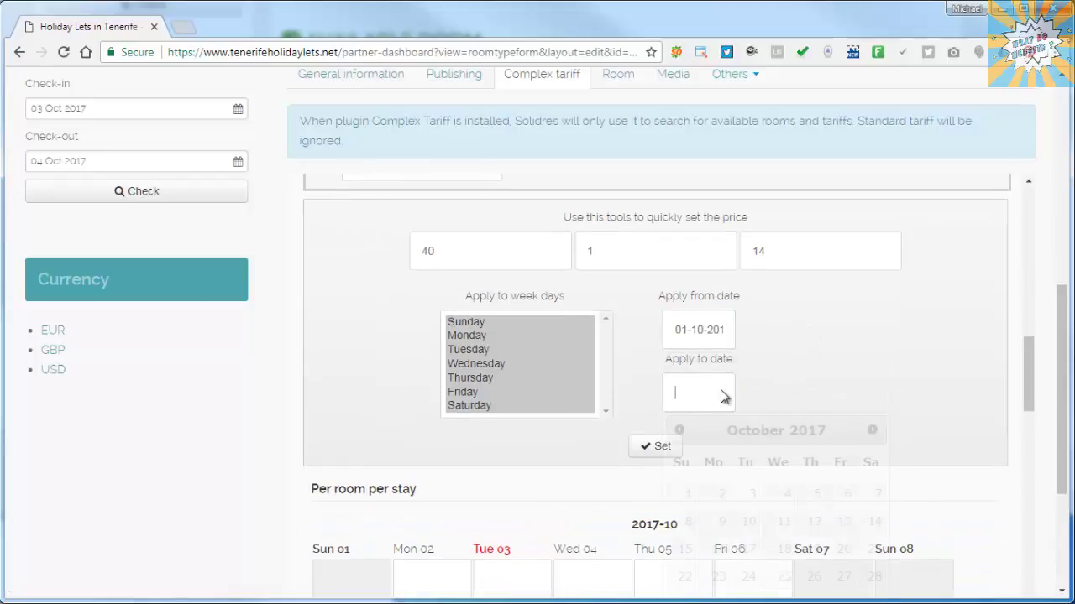
{"action": "left_click", "coordinate": [873, 430]}
{"action": "left_click", "coordinate": [874, 430]}
{"action": "scroll", "coordinate": [919, 391], "scroll_direction": "down", "scroll_amount": 2}
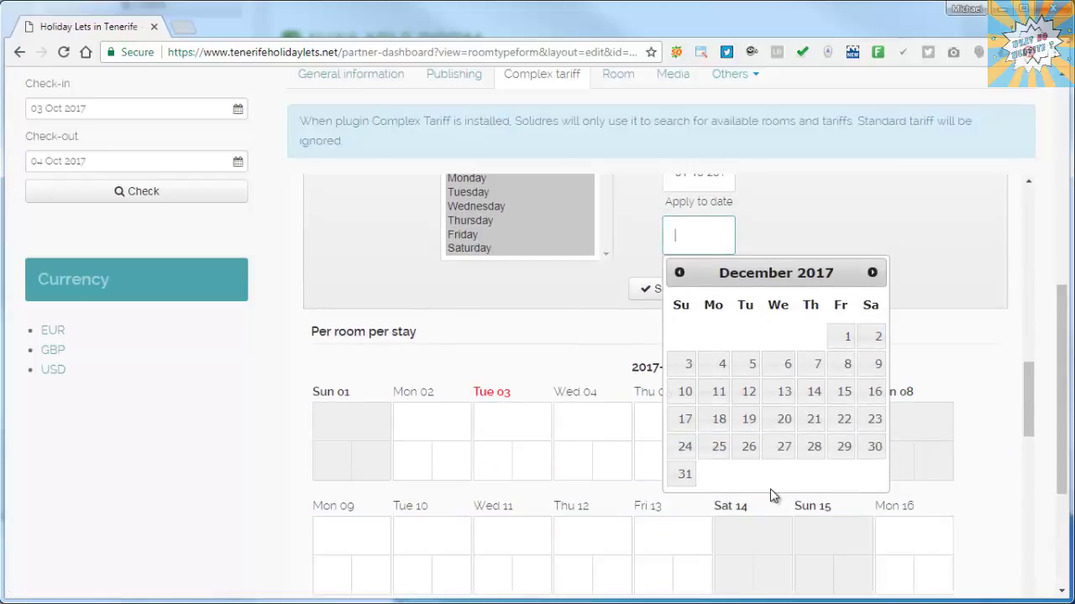
{"action": "left_click", "coordinate": [685, 476]}
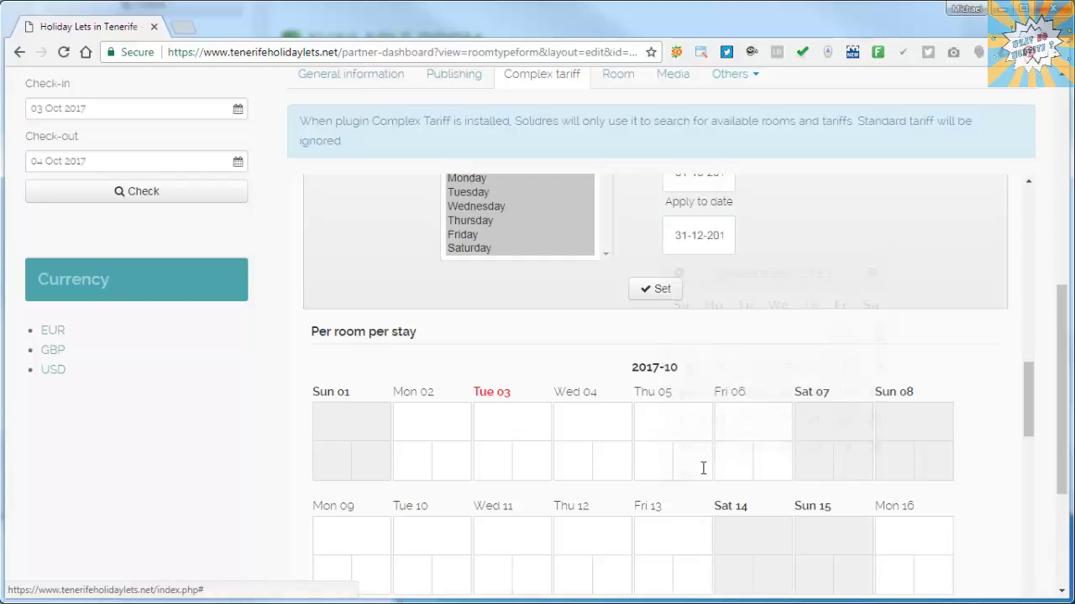
{"action": "left_click", "coordinate": [662, 289]}
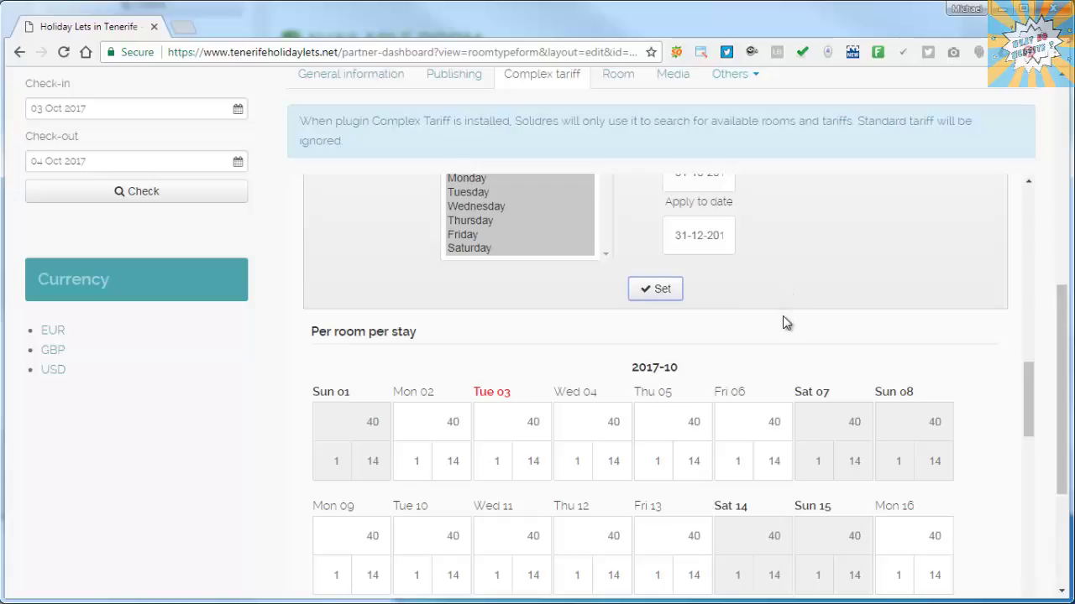
Apply and save the Standard Tariff with its daily rates, returning to the tariff list.
{"action": "scroll", "coordinate": [783, 315], "scroll_direction": "up", "scroll_amount": 1}
{"action": "scroll", "coordinate": [823, 328], "scroll_direction": "up", "scroll_amount": 9}
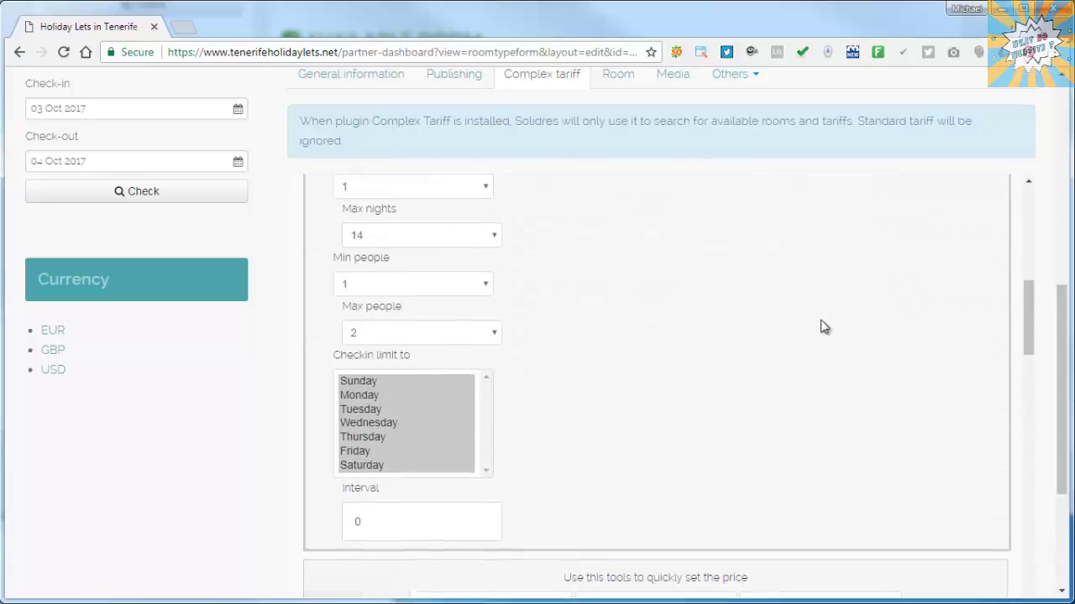
{"action": "scroll", "coordinate": [824, 327], "scroll_direction": "up", "scroll_amount": 6}
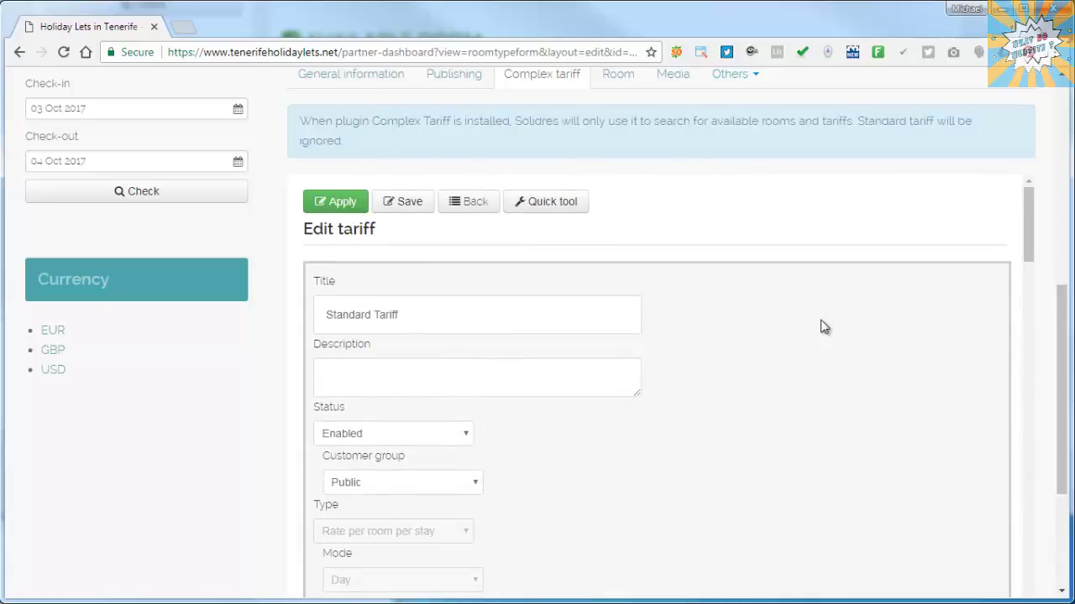
{"action": "left_click", "coordinate": [340, 282]}
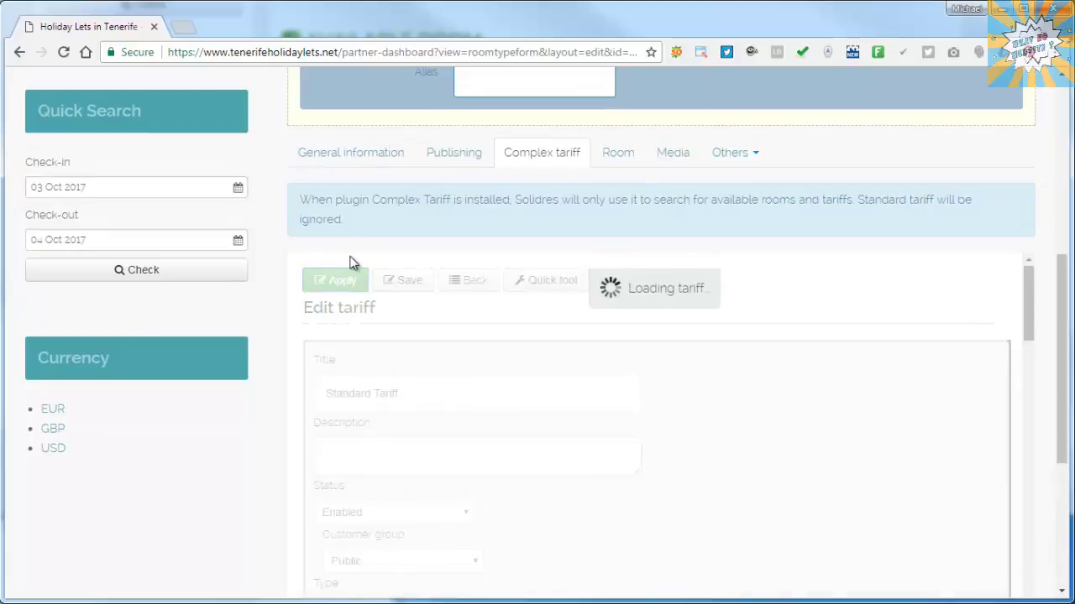
{"action": "left_click", "coordinate": [418, 280]}
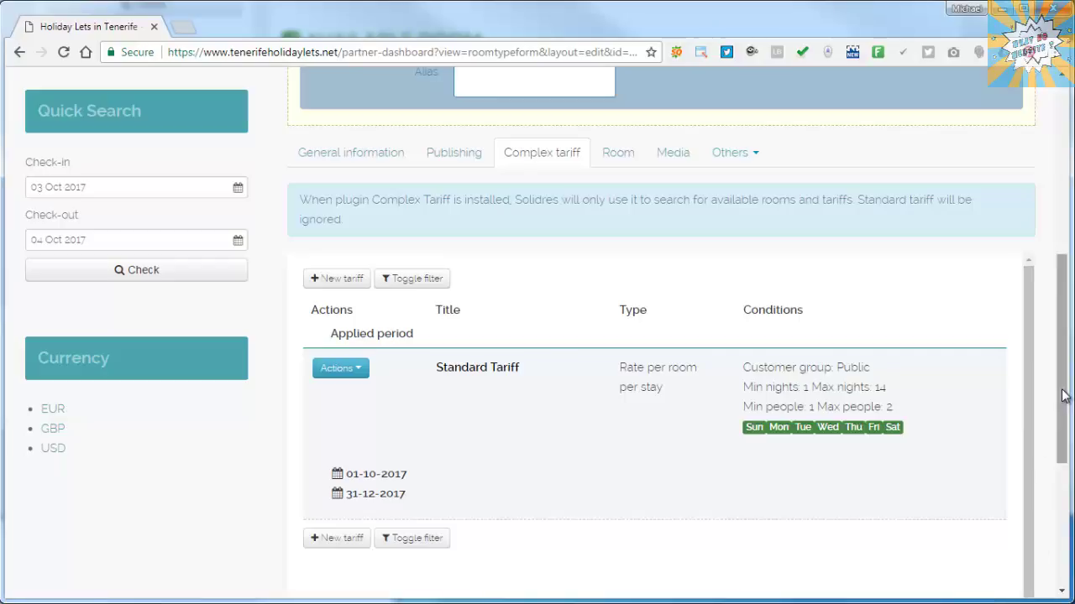
Add a new complex tariff titled Christmas and set its mode to Day.
{"action": "left_click_drag", "start_coordinate": [1063, 396], "coordinate": [1068, 455]}
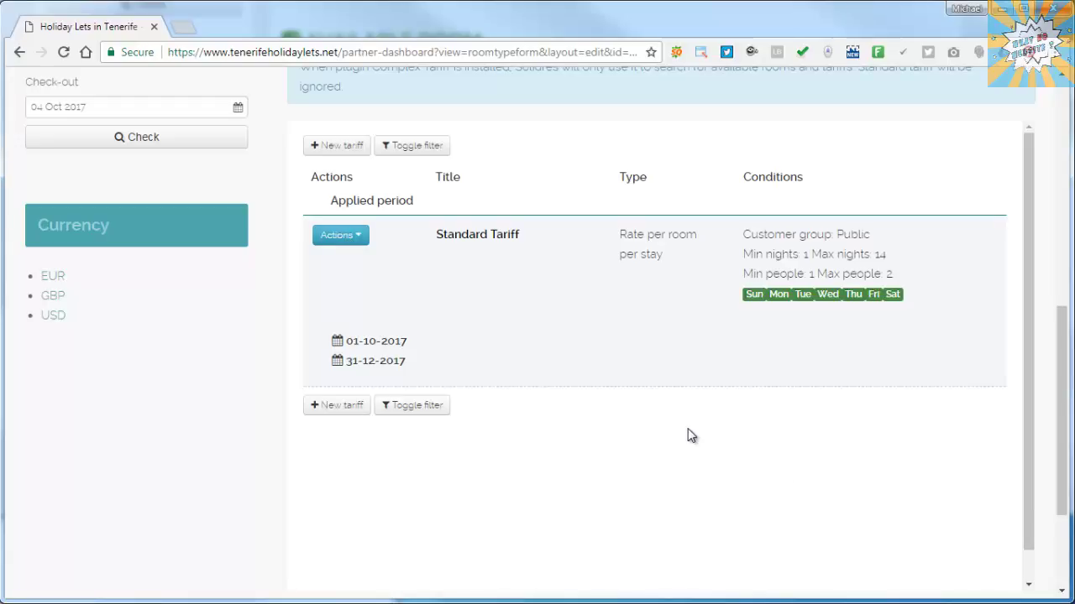
{"action": "left_click", "coordinate": [334, 406]}
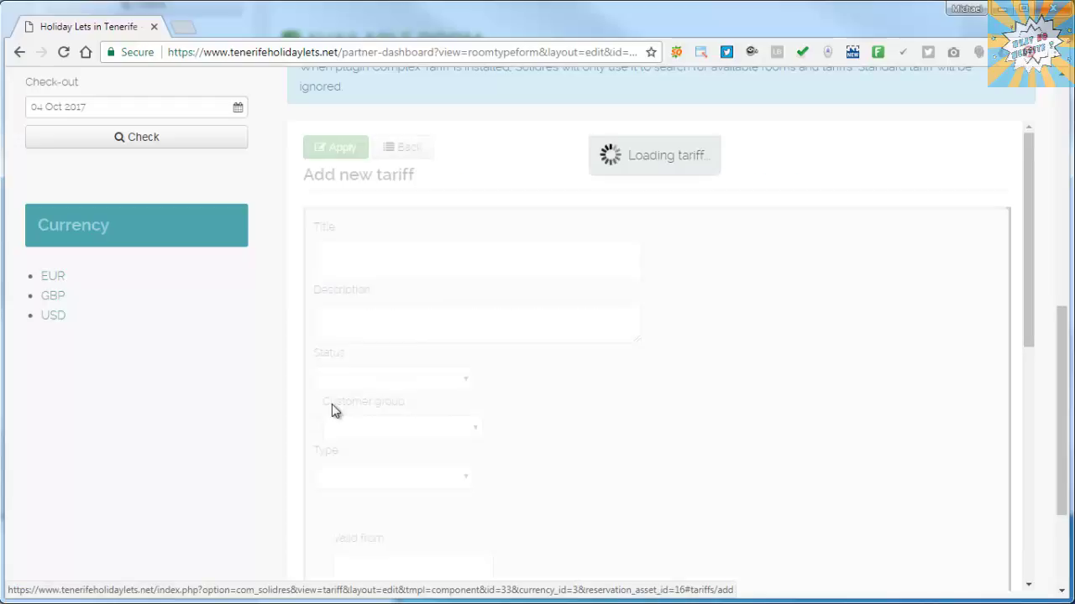
{"action": "left_click", "coordinate": [420, 260]}
{"action": "type", "text": "C"}
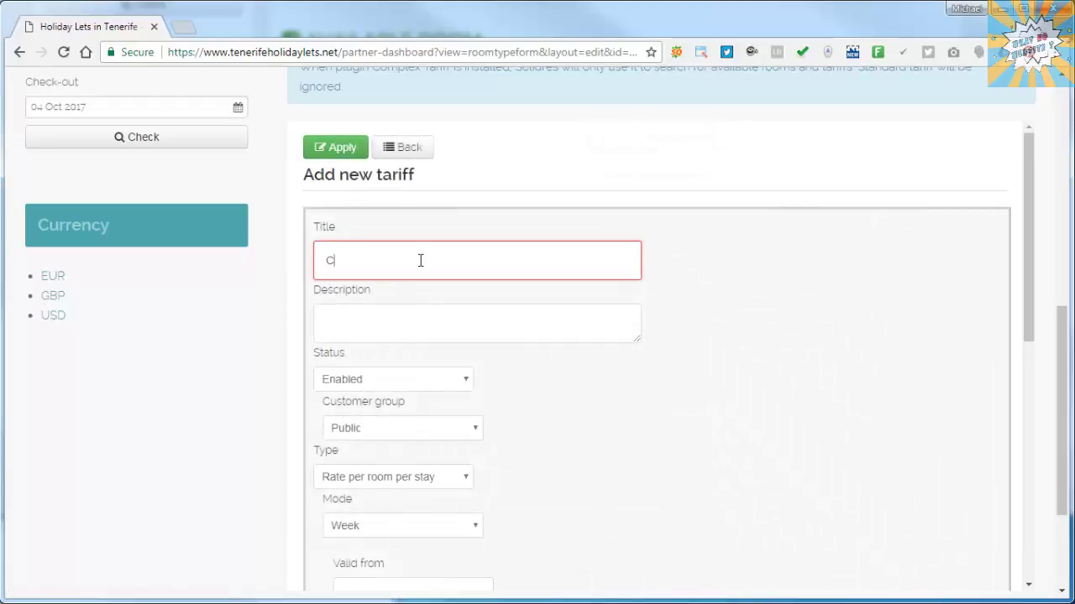
{"action": "type", "text": "hristmas"}
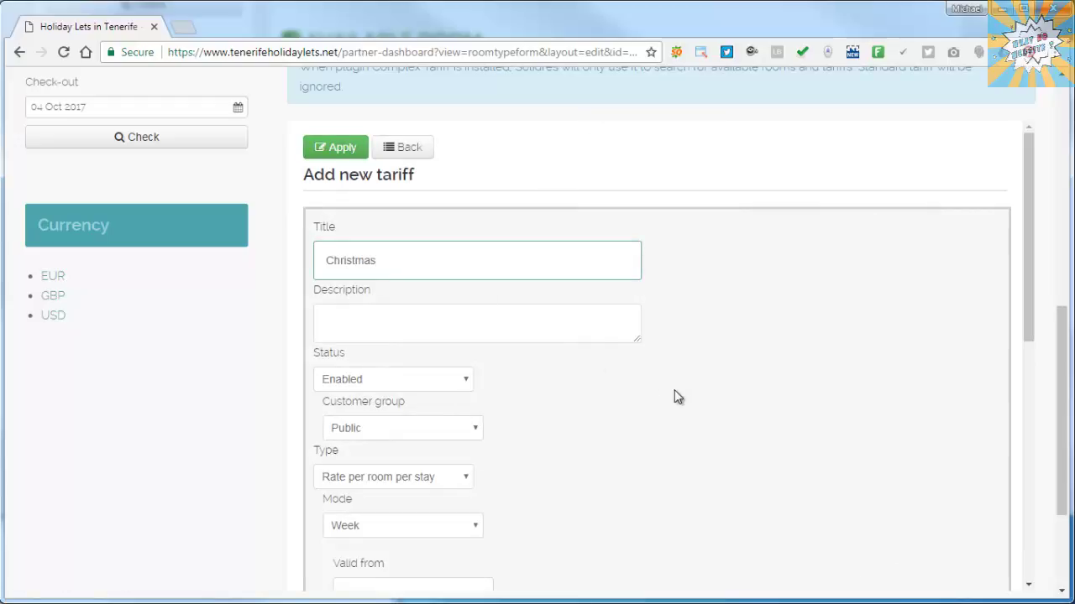
{"action": "scroll", "coordinate": [678, 397], "scroll_direction": "down", "scroll_amount": 2}
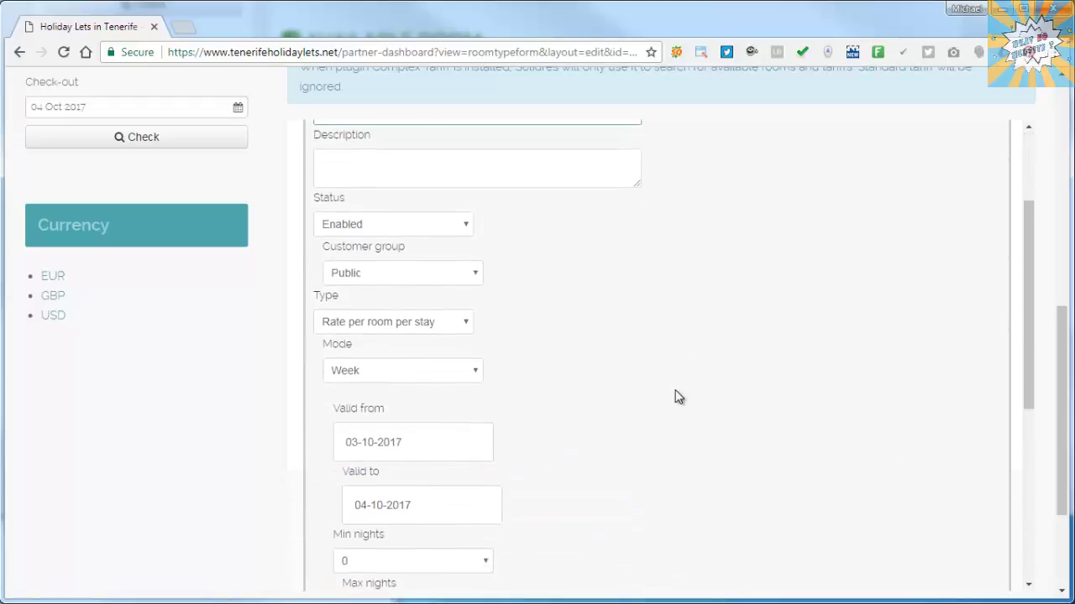
{"action": "left_click", "coordinate": [424, 380]}
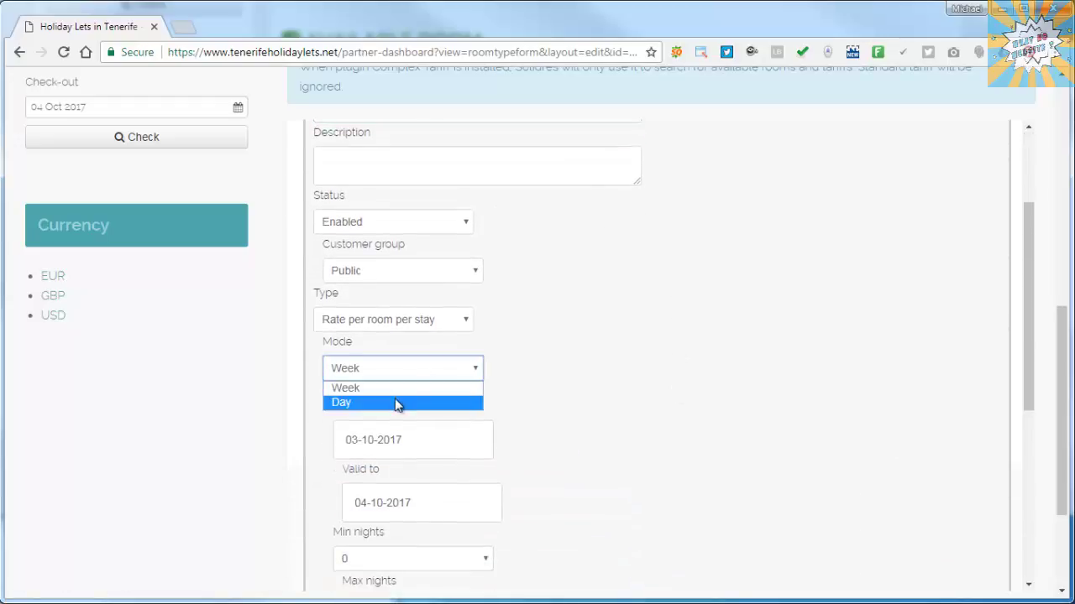
{"action": "left_click", "coordinate": [395, 403]}
Set the Christmas tariff's valid-from date to 18-12-2017.
{"action": "scroll", "coordinate": [555, 383], "scroll_direction": "down", "scroll_amount": 1}
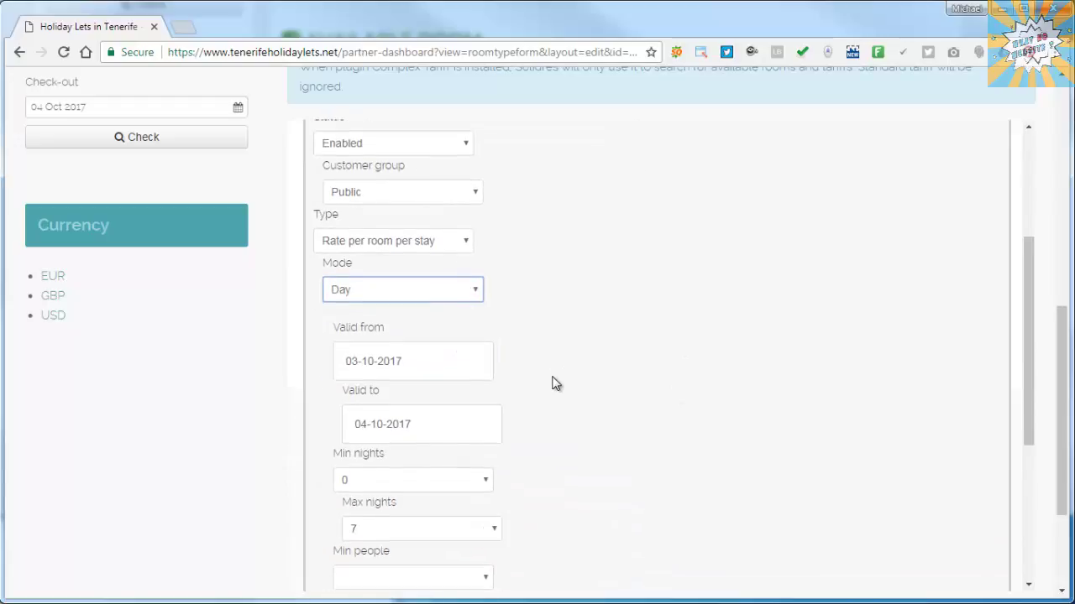
{"action": "left_click", "coordinate": [450, 370]}
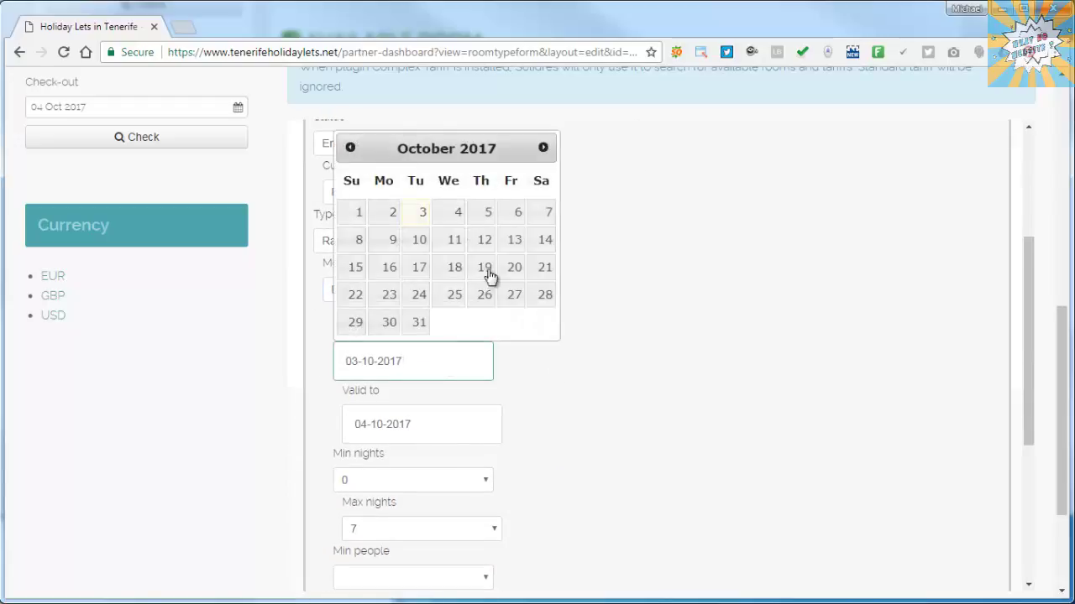
{"action": "left_click", "coordinate": [544, 148]}
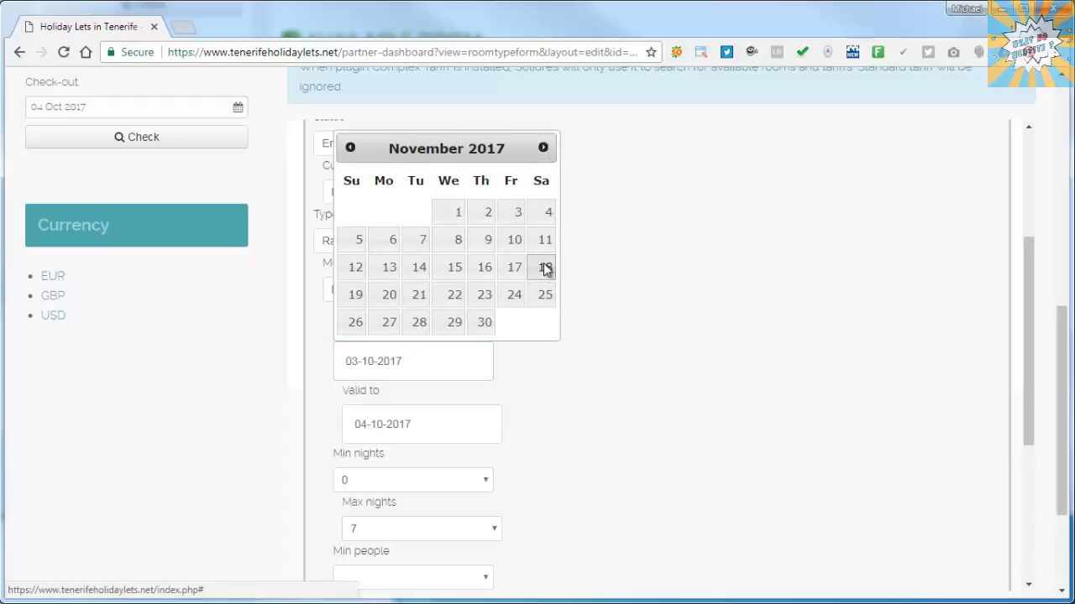
{"action": "left_click", "coordinate": [544, 148]}
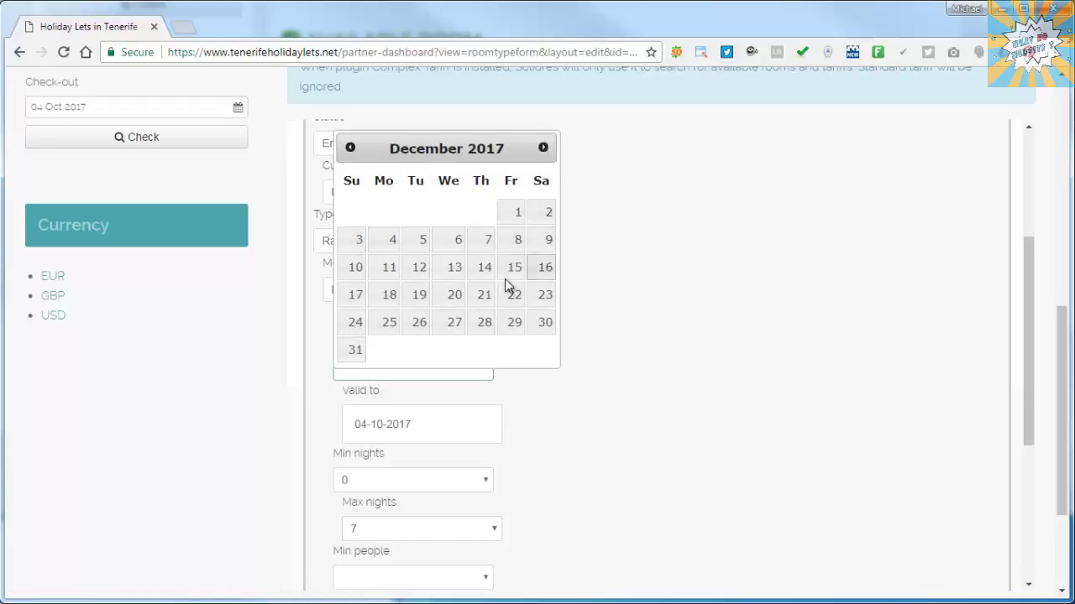
{"action": "left_click", "coordinate": [388, 294]}
{"action": "scroll", "coordinate": [512, 369], "scroll_direction": "down", "scroll_amount": 1}
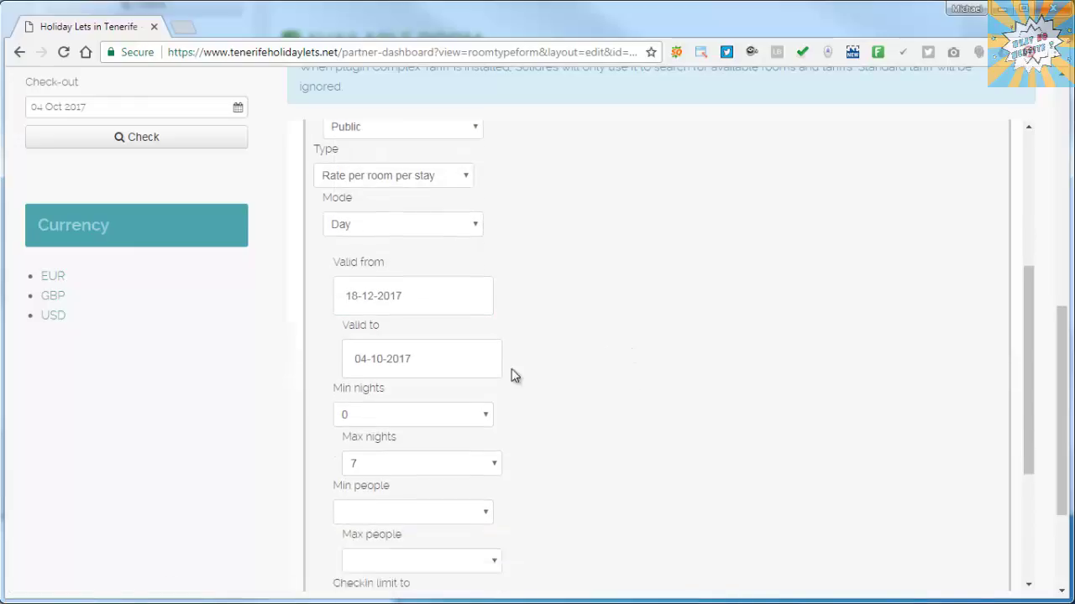
Set the Christmas tariff's valid-to date to 06-01-2018.
{"action": "left_click", "coordinate": [495, 353]}
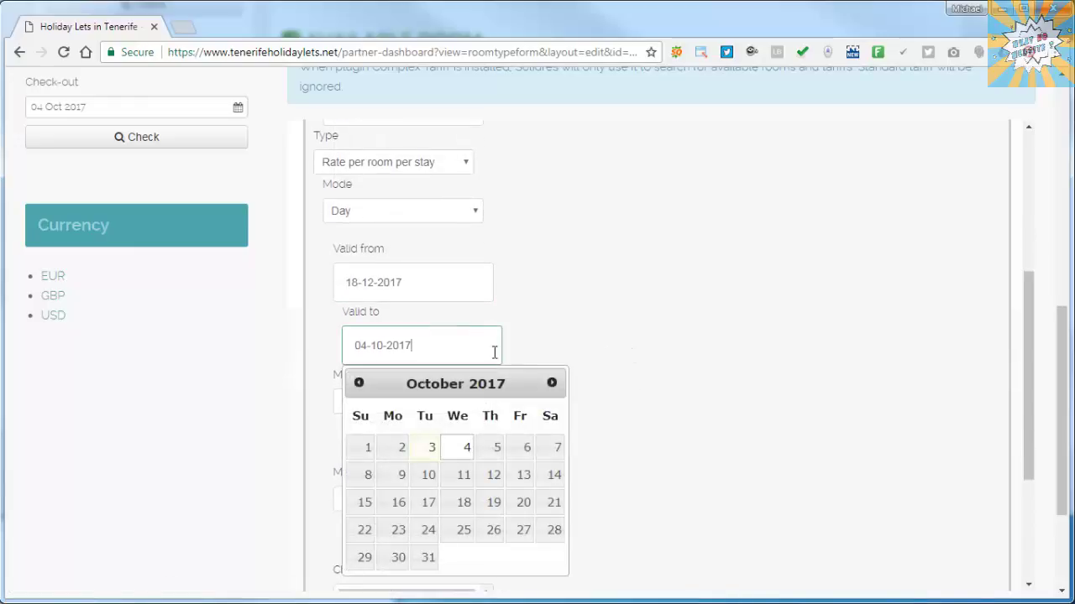
{"action": "left_click", "coordinate": [552, 384]}
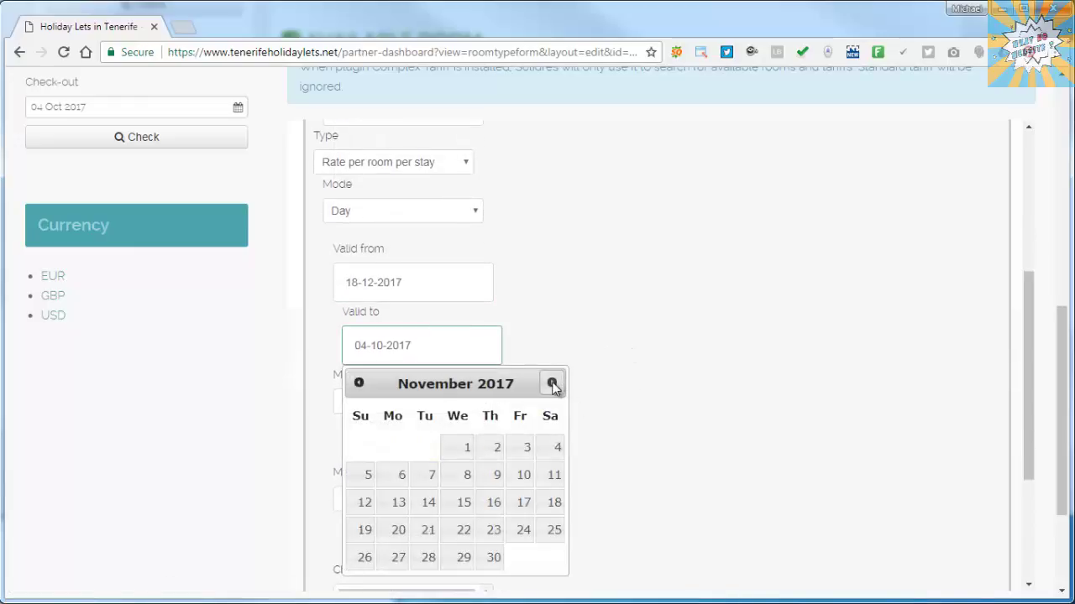
{"action": "left_click", "coordinate": [552, 383]}
{"action": "left_click", "coordinate": [551, 384]}
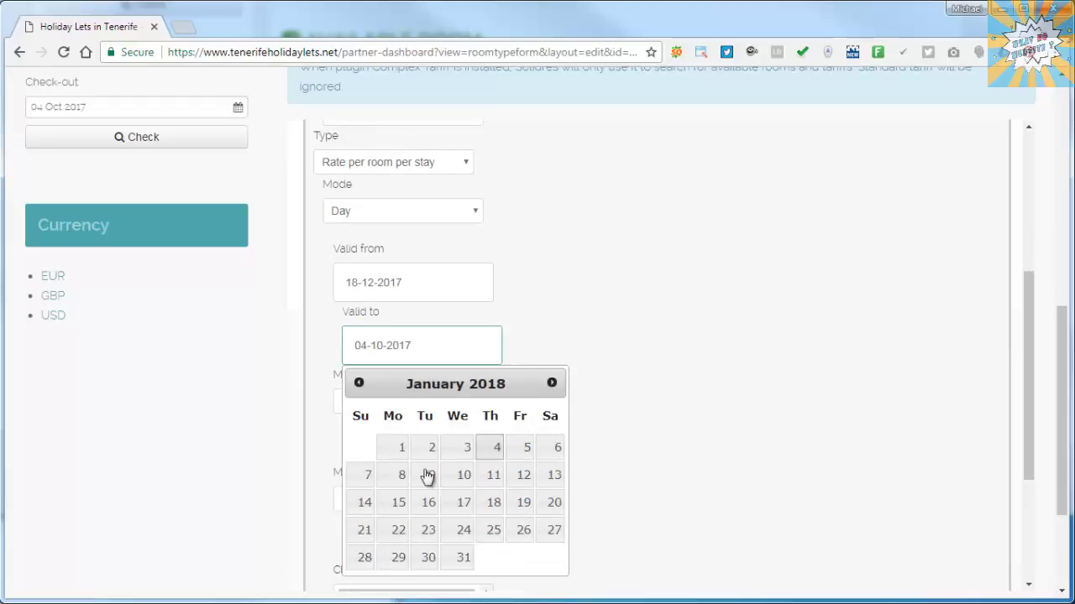
{"action": "left_click", "coordinate": [550, 449]}
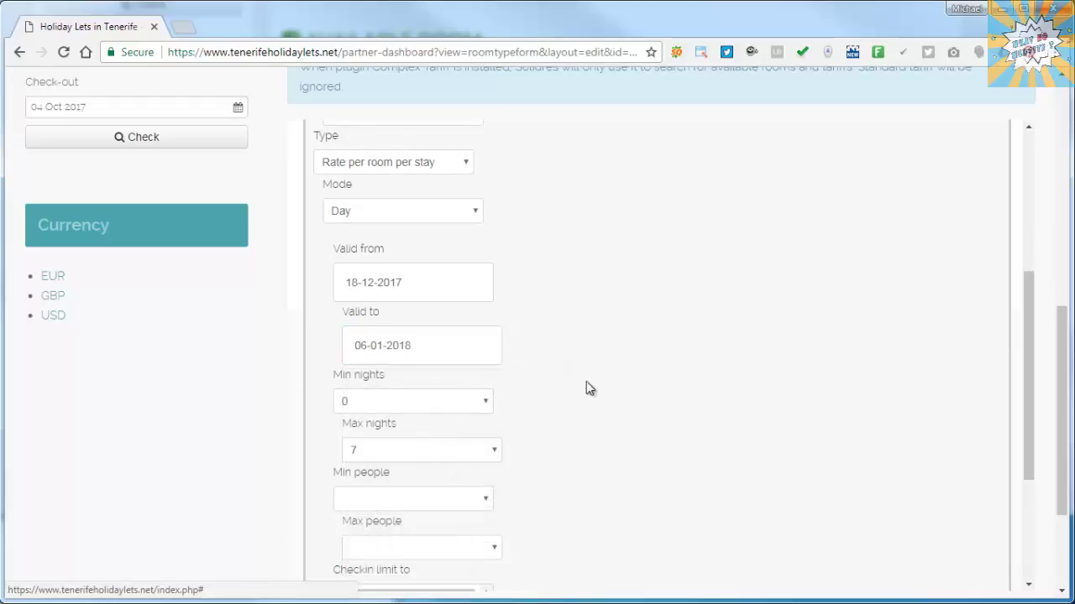
Set the Christmas tariff's minimum nights to 1 and maximum nights to 14.
{"action": "left_click", "coordinate": [421, 404]}
{"action": "left_click", "coordinate": [405, 437]}
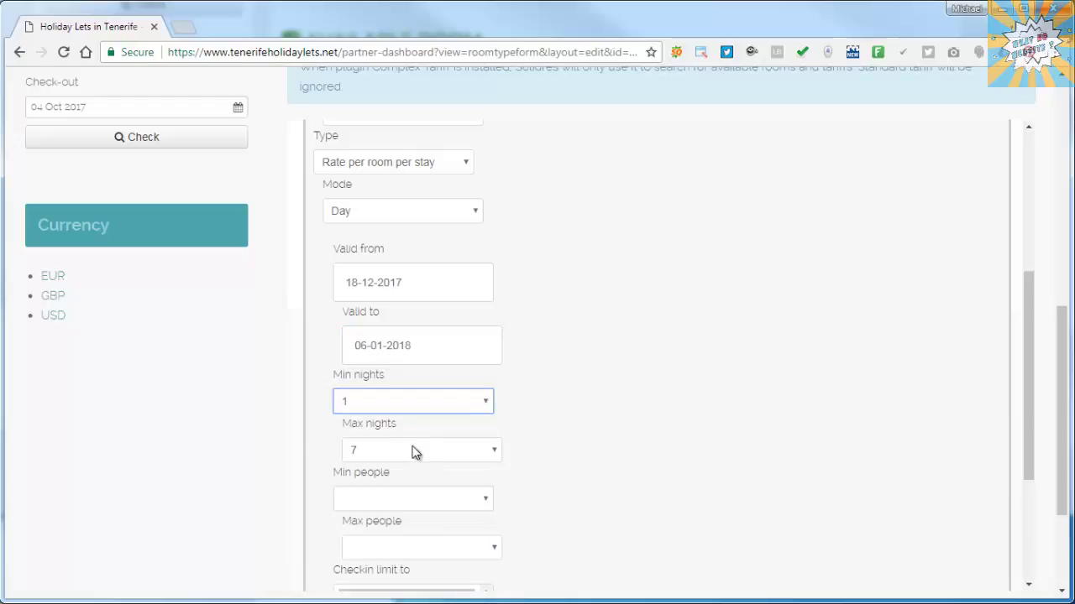
{"action": "left_click", "coordinate": [416, 451]}
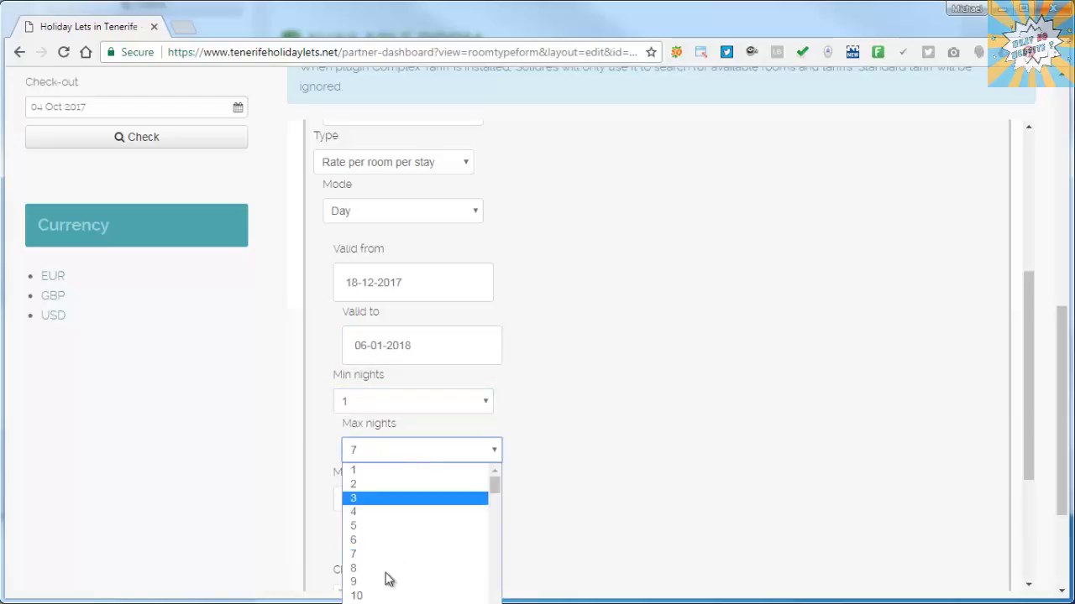
{"action": "key", "text": "Escape"}
{"action": "type", "text": "14"}
Set the minimum people to 1 and maximum people to 2, and apply the Christmas tariff.
{"action": "scroll", "coordinate": [557, 362], "scroll_direction": "down", "scroll_amount": 2}
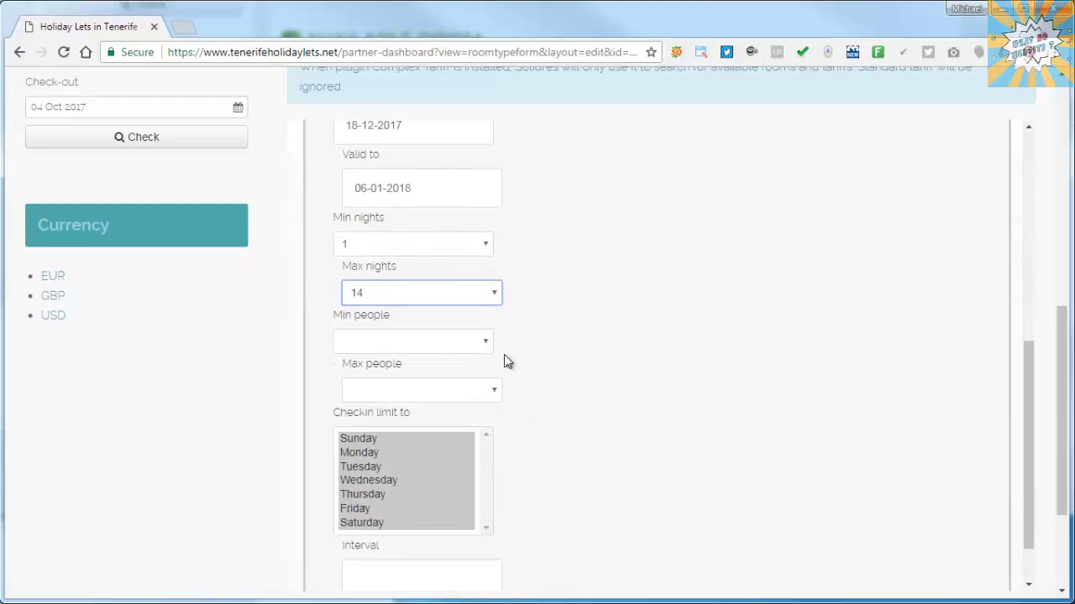
{"action": "left_click", "coordinate": [433, 342]}
{"action": "left_click", "coordinate": [404, 390]}
{"action": "left_click", "coordinate": [418, 391]}
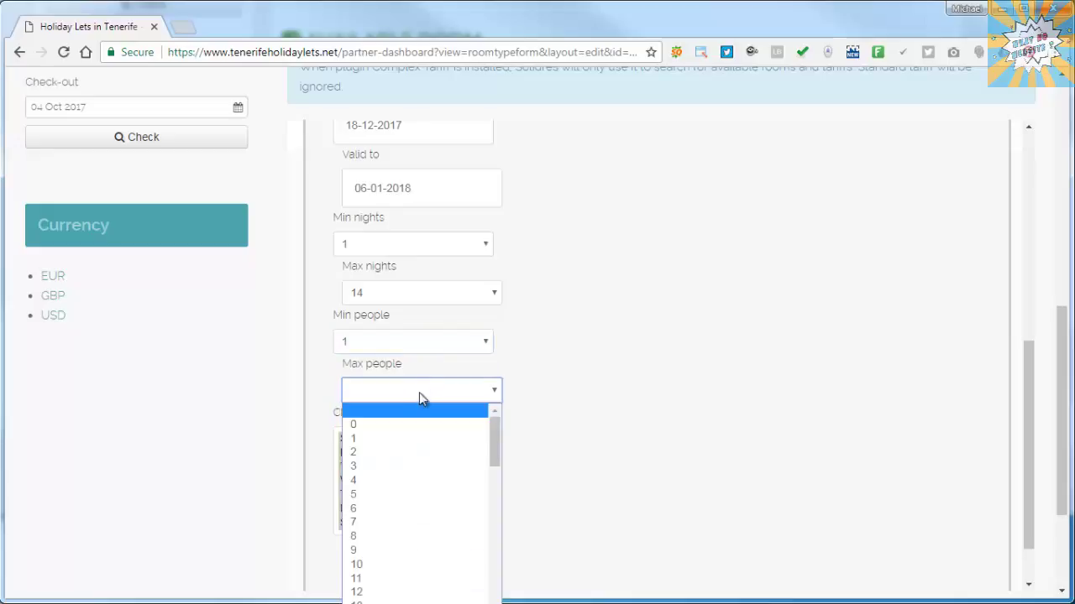
{"action": "left_click", "coordinate": [440, 452]}
{"action": "scroll", "coordinate": [596, 353], "scroll_direction": "down", "scroll_amount": 3}
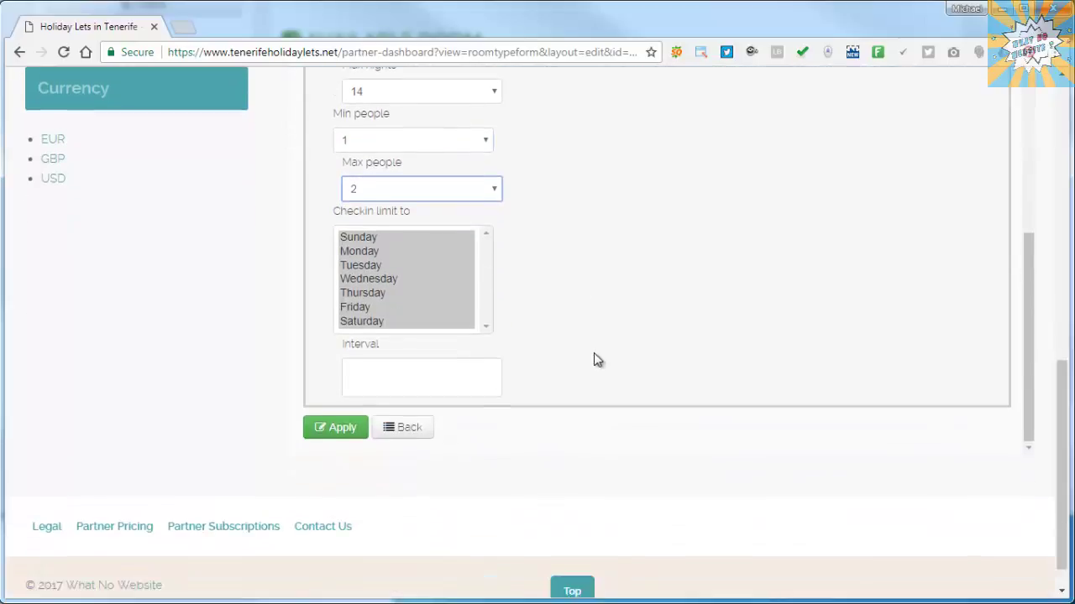
{"action": "left_click", "coordinate": [339, 410]}
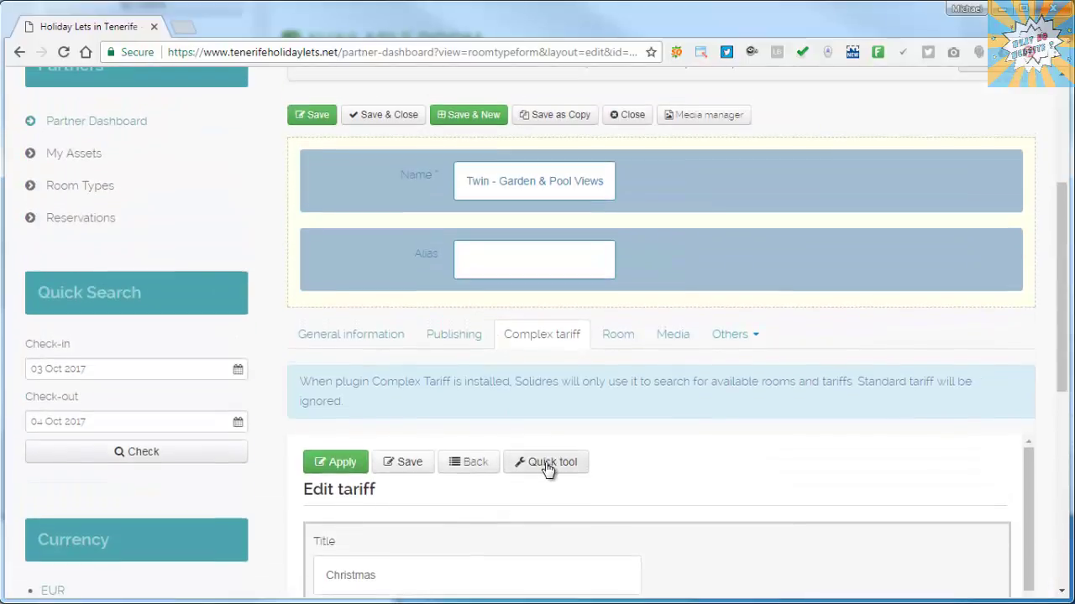
Open the quick price tool and enter a price of 60, a minimum stay of 1 and a maximum stay of 14.
{"action": "left_click", "coordinate": [547, 463]}
{"action": "scroll", "coordinate": [727, 408], "scroll_direction": "down", "scroll_amount": 3}
{"action": "scroll", "coordinate": [727, 408], "scroll_direction": "down", "scroll_amount": 10}
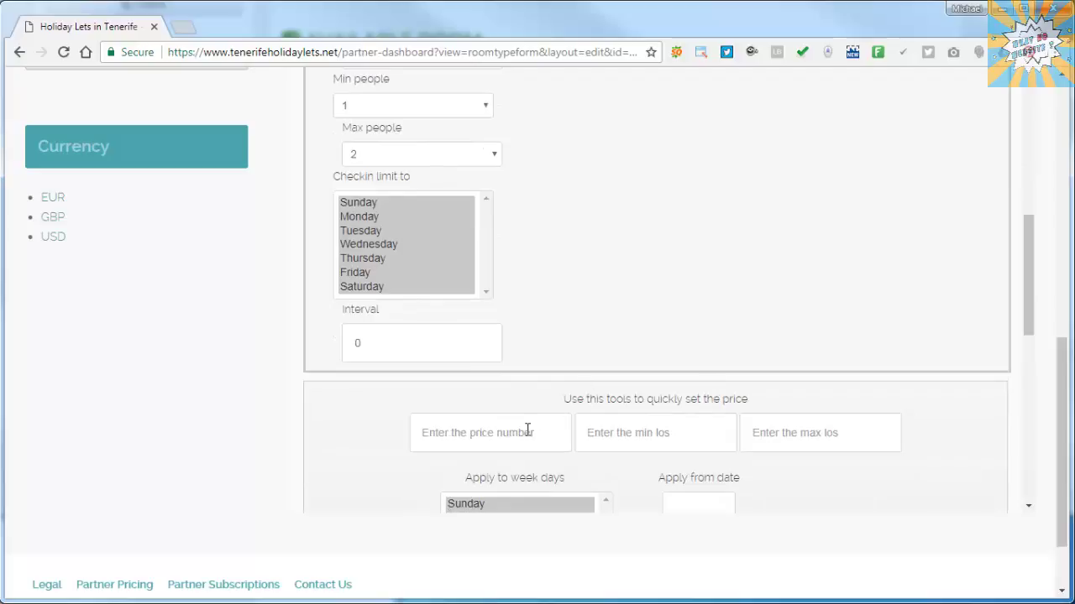
{"action": "left_click", "coordinate": [528, 430]}
{"action": "type", "text": "60"}
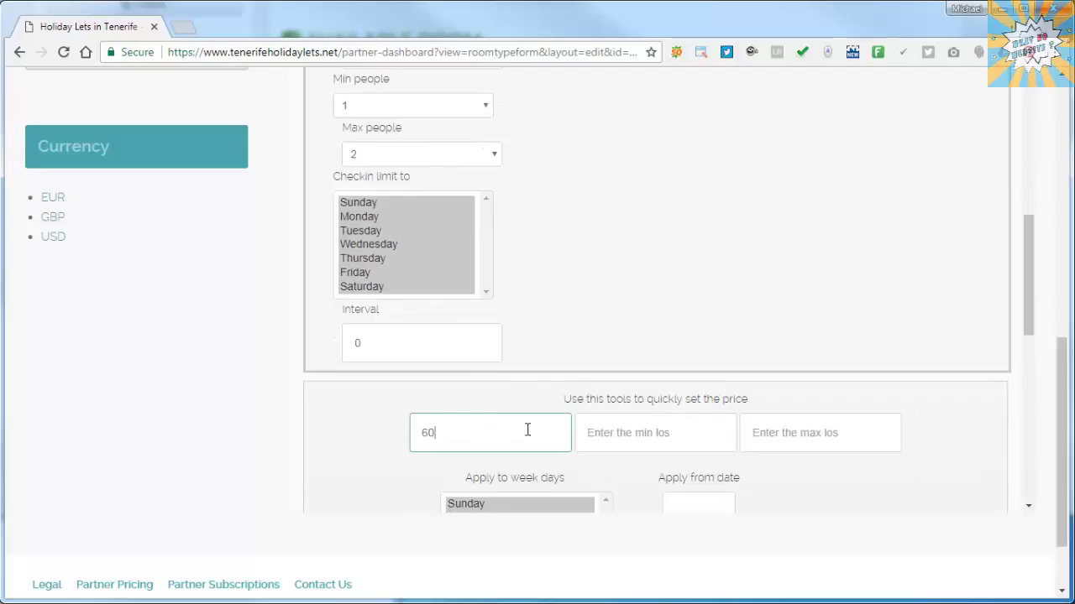
{"action": "left_click", "coordinate": [645, 443]}
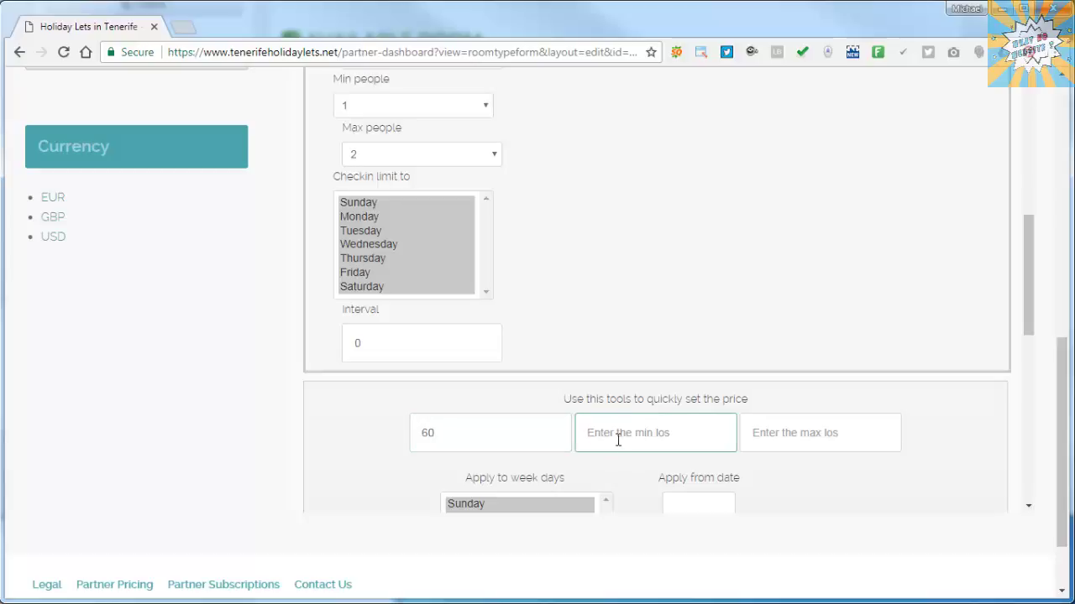
{"action": "type", "text": "1"}
{"action": "key", "text": "Tab"}
{"action": "type", "text": "14"}
{"action": "scroll", "coordinate": [774, 377], "scroll_direction": "down", "scroll_amount": 3}
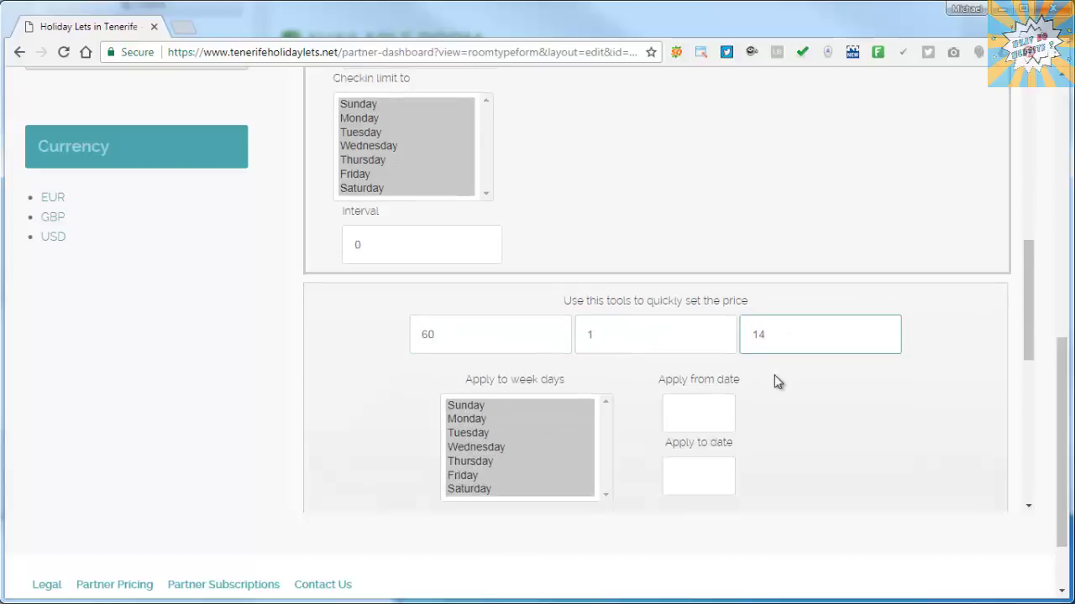
Set the quick tool's apply-from date to 18-12-2017.
{"action": "left_click", "coordinate": [707, 280]}
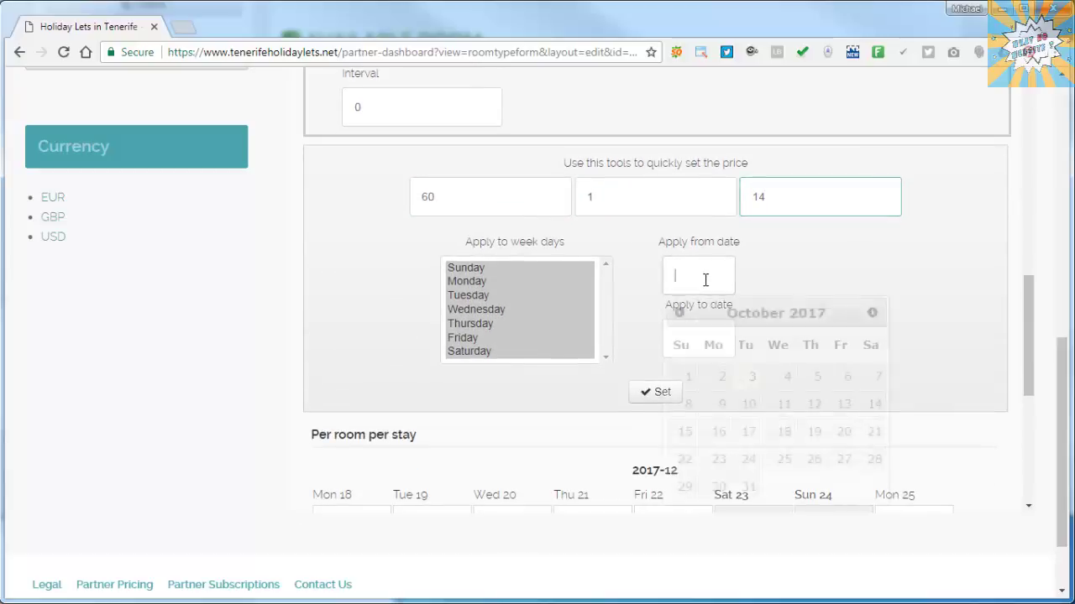
{"action": "left_click", "coordinate": [873, 314]}
{"action": "left_click", "coordinate": [873, 314]}
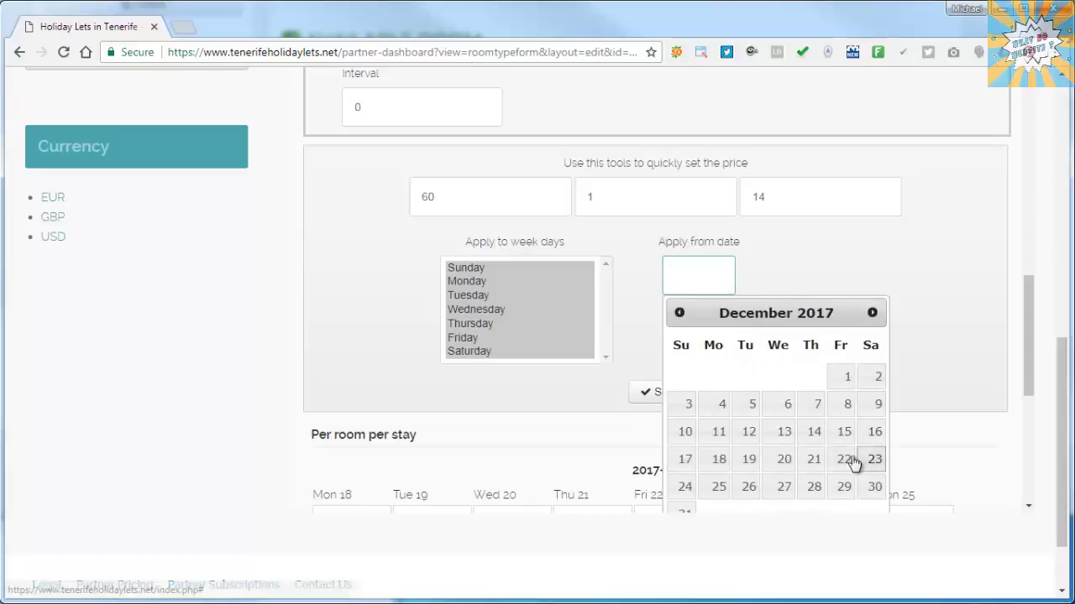
{"action": "left_click", "coordinate": [720, 460]}
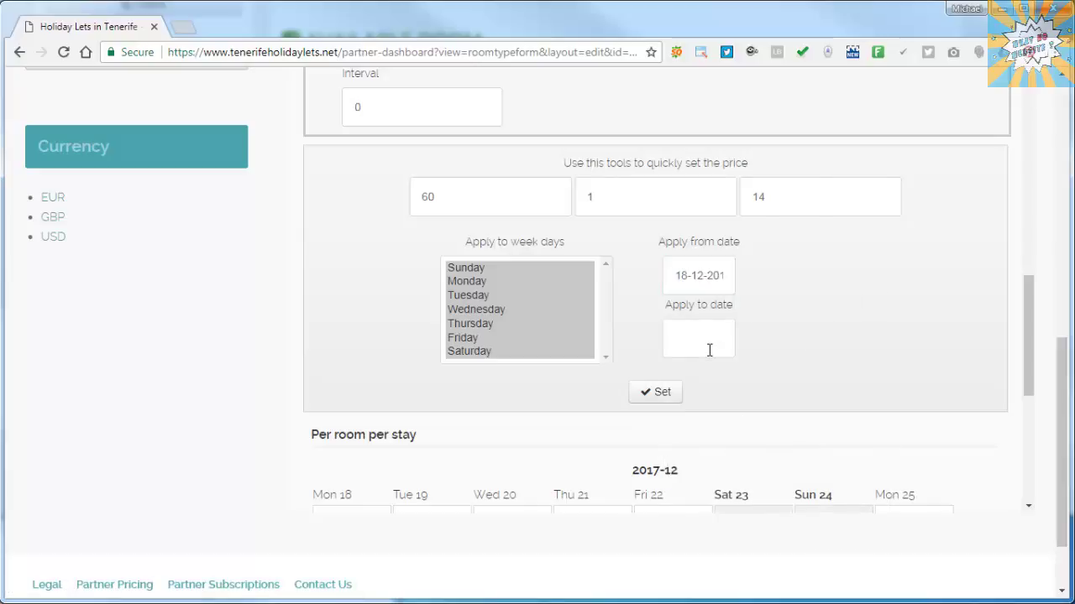
Set the quick tool's apply-to date to 06-01-2018 and fill the daily rates with its values.
{"action": "left_click", "coordinate": [710, 351]}
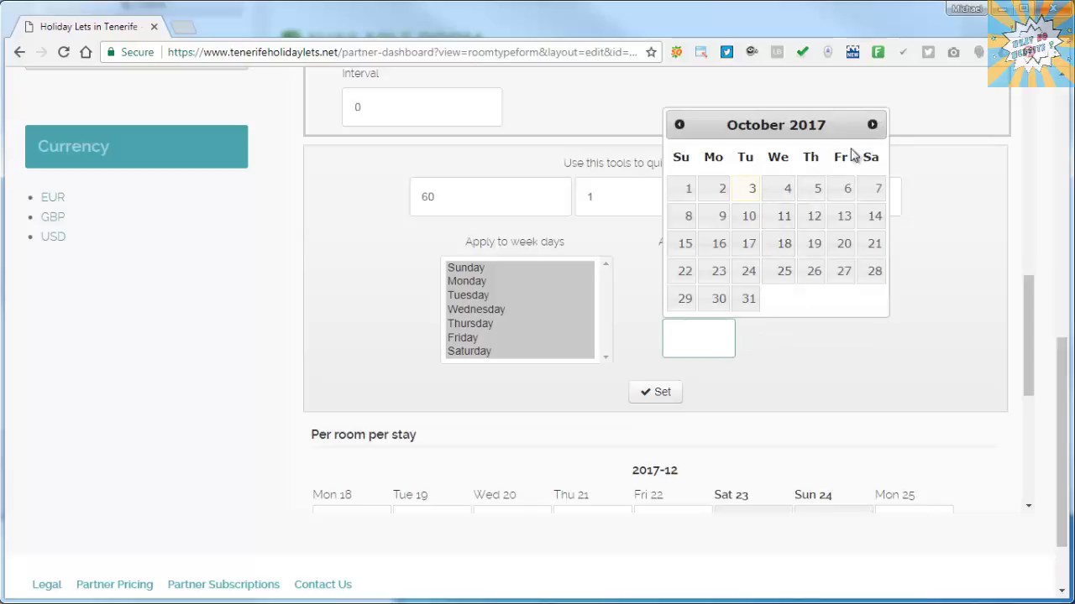
{"action": "left_click", "coordinate": [872, 125]}
{"action": "left_click", "coordinate": [872, 125]}
{"action": "left_click", "coordinate": [873, 125]}
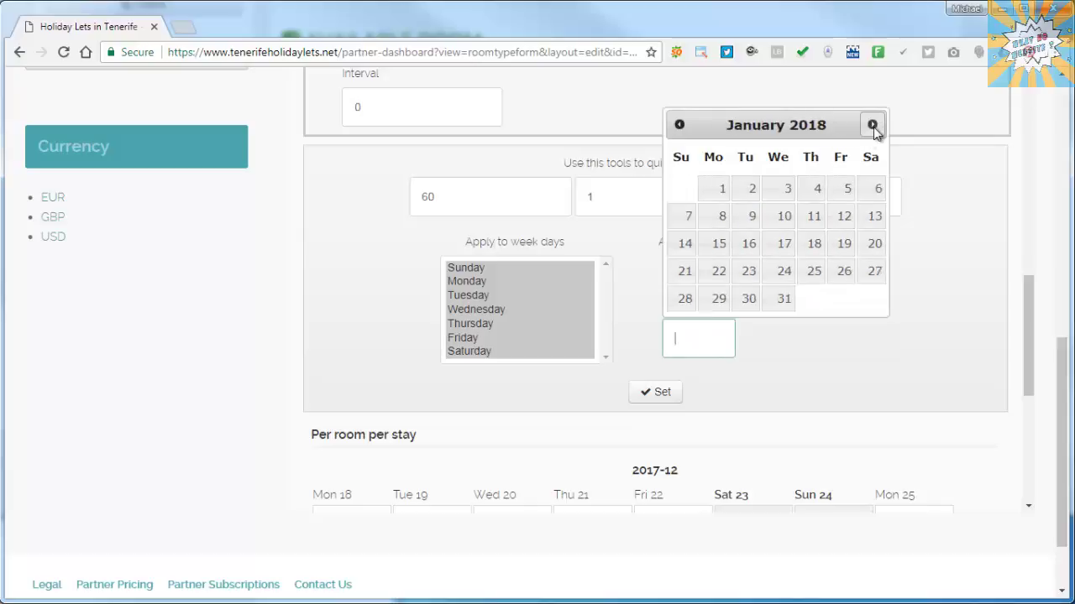
{"action": "left_click", "coordinate": [878, 191]}
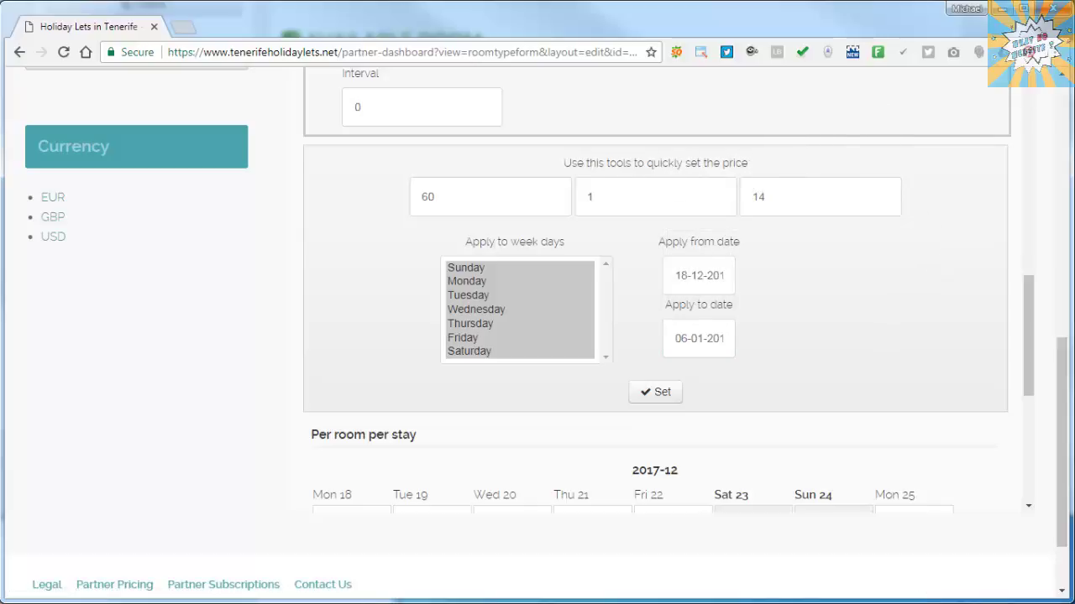
{"action": "scroll", "coordinate": [607, 283], "scroll_direction": "down", "scroll_amount": 1}
{"action": "left_click", "coordinate": [653, 296]}
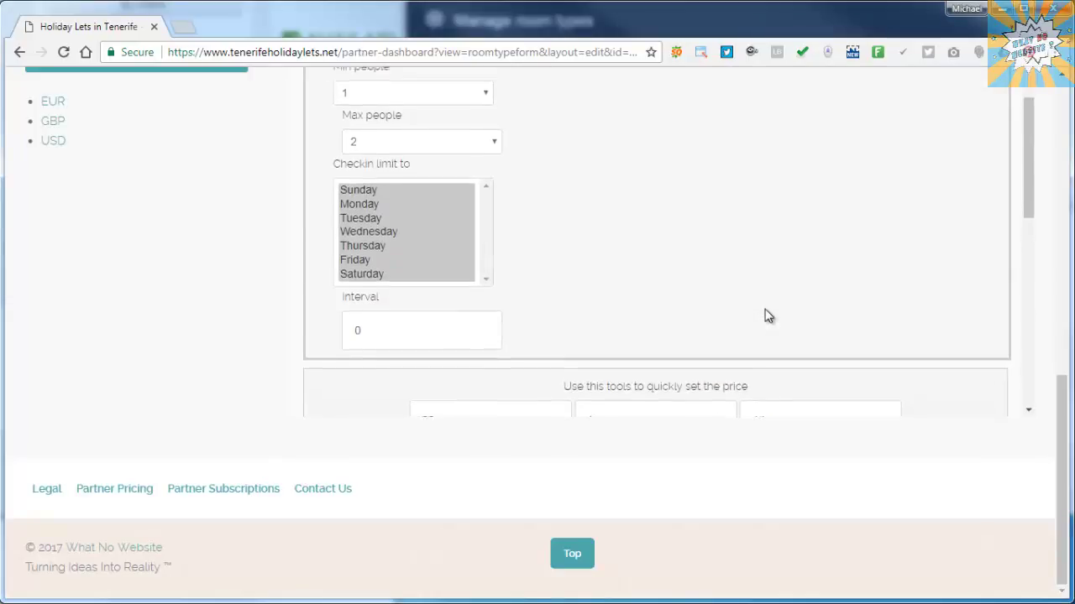
Save the Christmas tariff and review both tariffs in the tariff list.
{"action": "scroll", "coordinate": [764, 315], "scroll_direction": "up", "scroll_amount": 10}
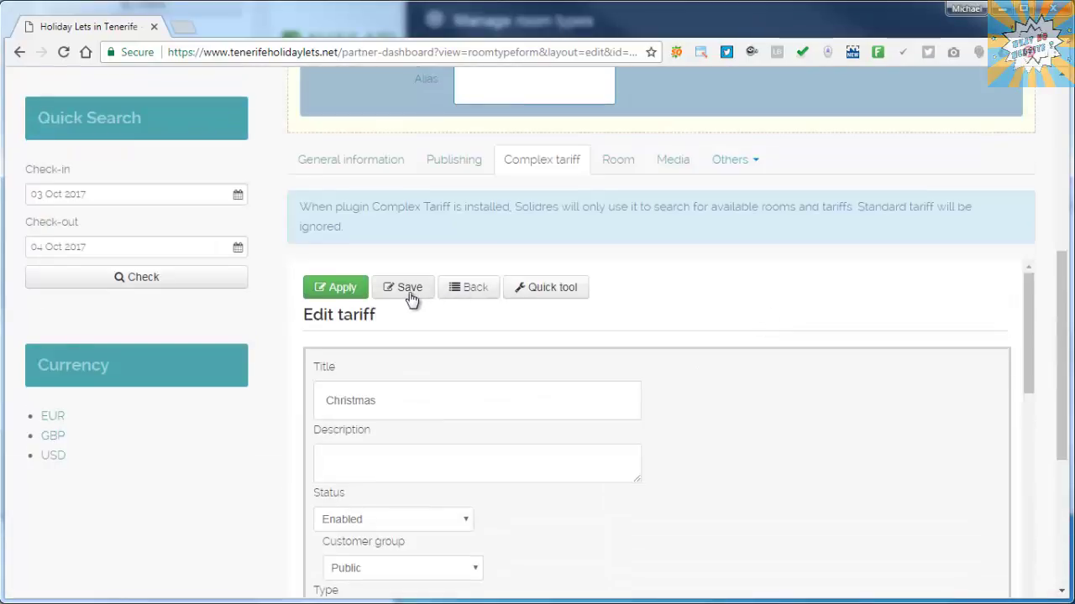
{"action": "left_click", "coordinate": [409, 290]}
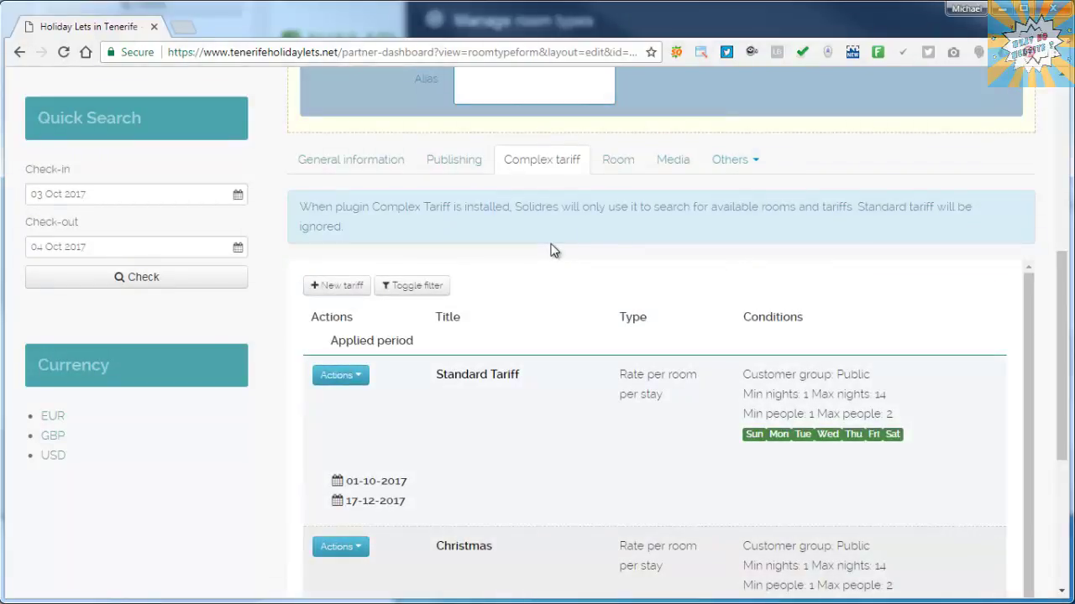
{"action": "scroll", "coordinate": [553, 250], "scroll_direction": "down", "scroll_amount": 1}
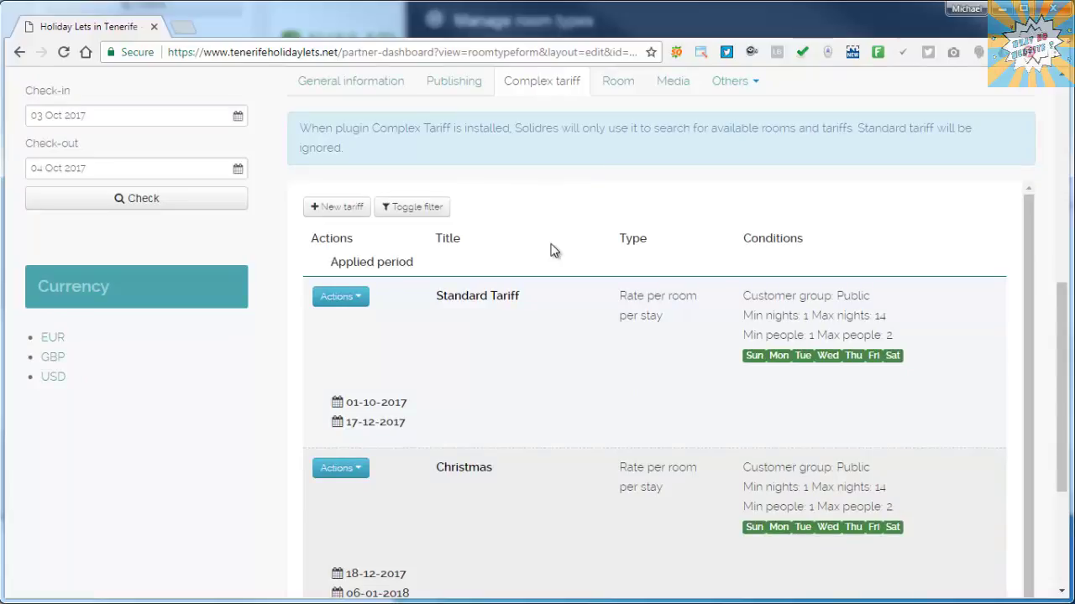
{"action": "left_click_drag", "start_coordinate": [1062, 327], "coordinate": [1068, 355]}
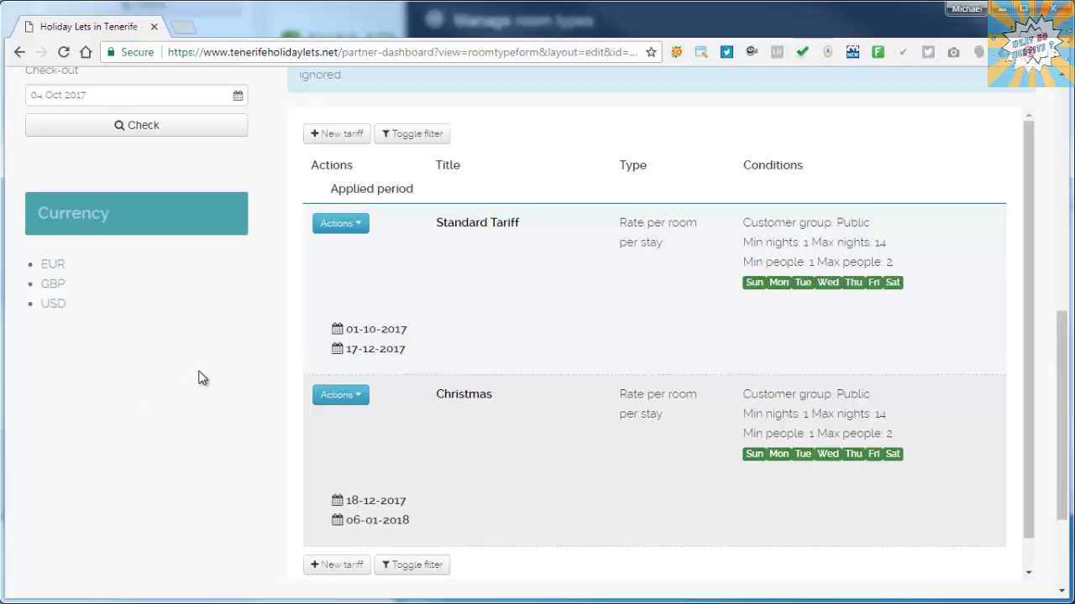
Open the media manager for the twin room type and upload the image 042.JPG.
{"action": "scroll", "coordinate": [280, 317], "scroll_direction": "up", "scroll_amount": 3}
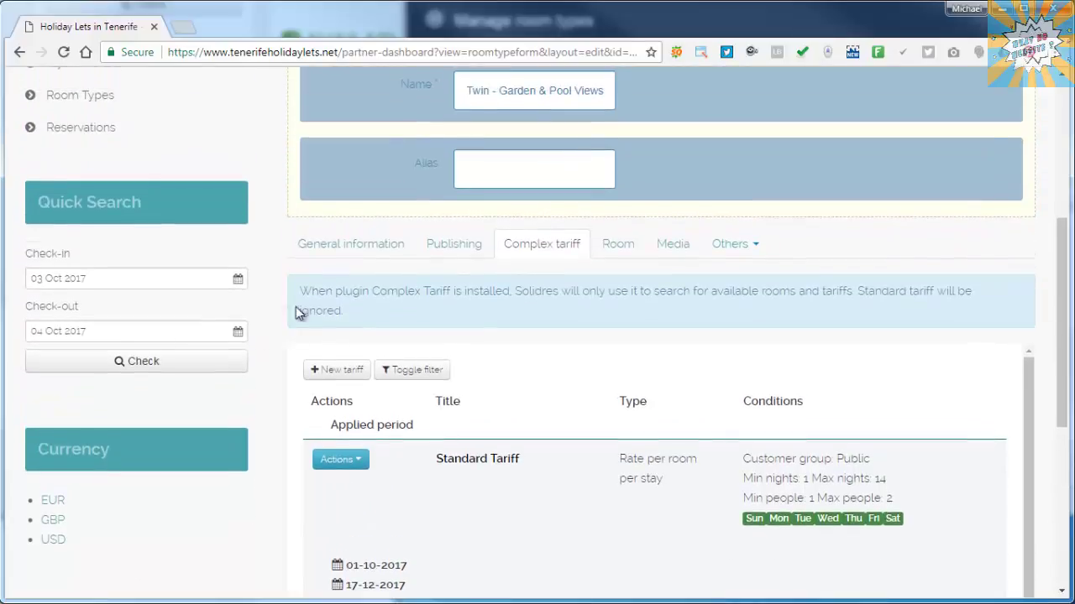
{"action": "left_click", "coordinate": [655, 253]}
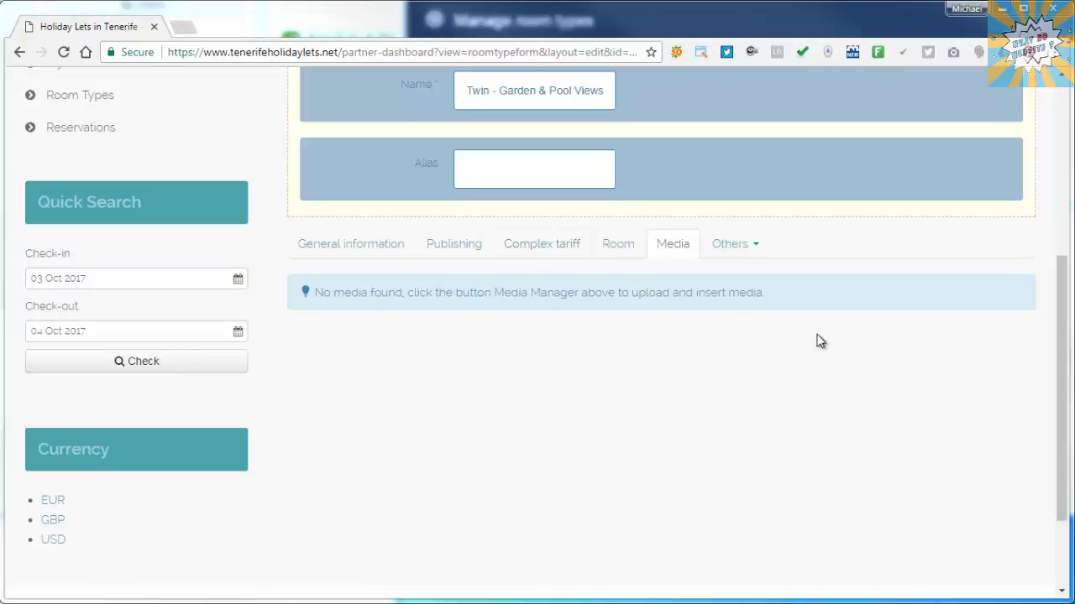
{"action": "scroll", "coordinate": [817, 338], "scroll_direction": "up", "scroll_amount": 3}
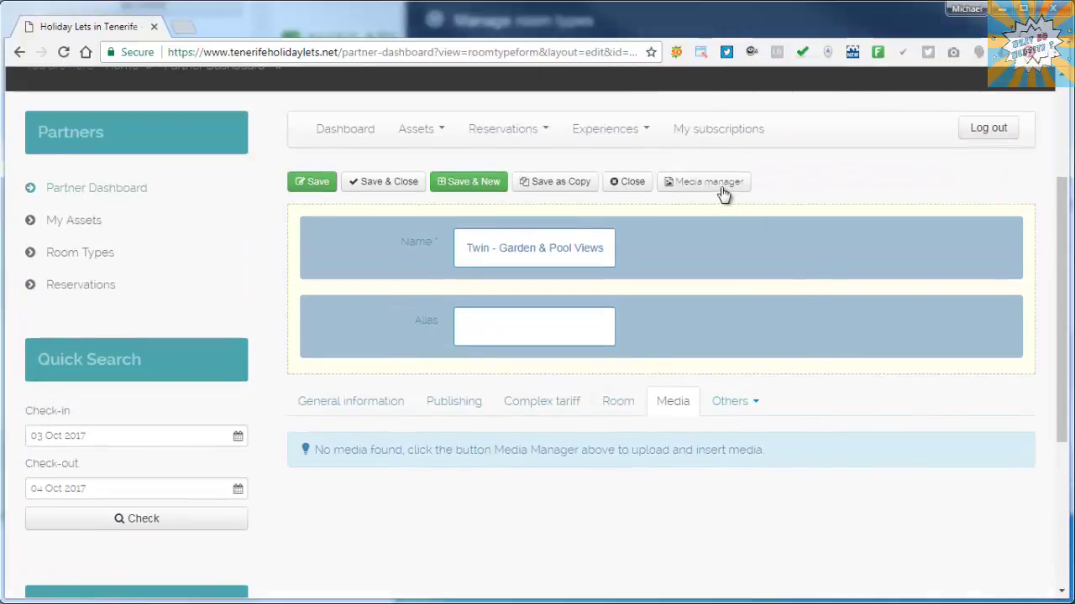
{"action": "left_click", "coordinate": [721, 190]}
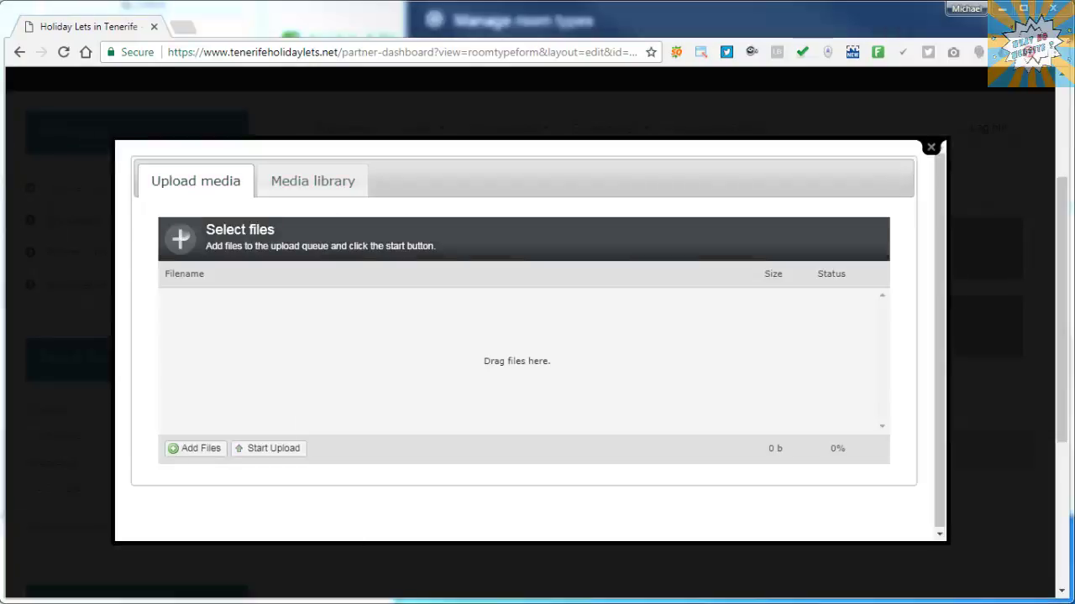
{"action": "left_click_drag", "start_coordinate": [240, 264], "coordinate": [609, 387]}
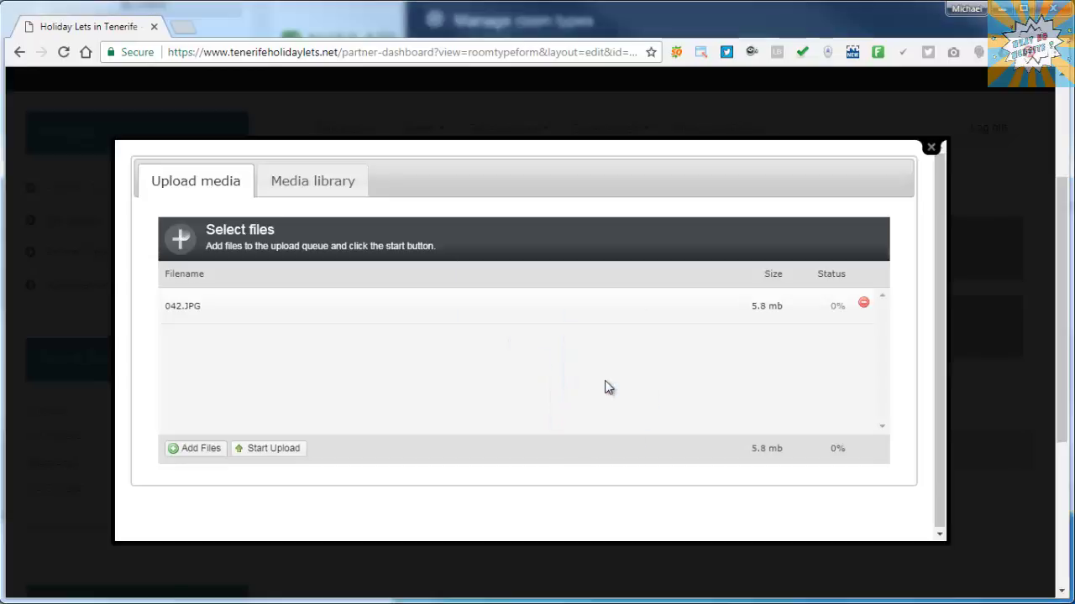
{"action": "left_click", "coordinate": [267, 448]}
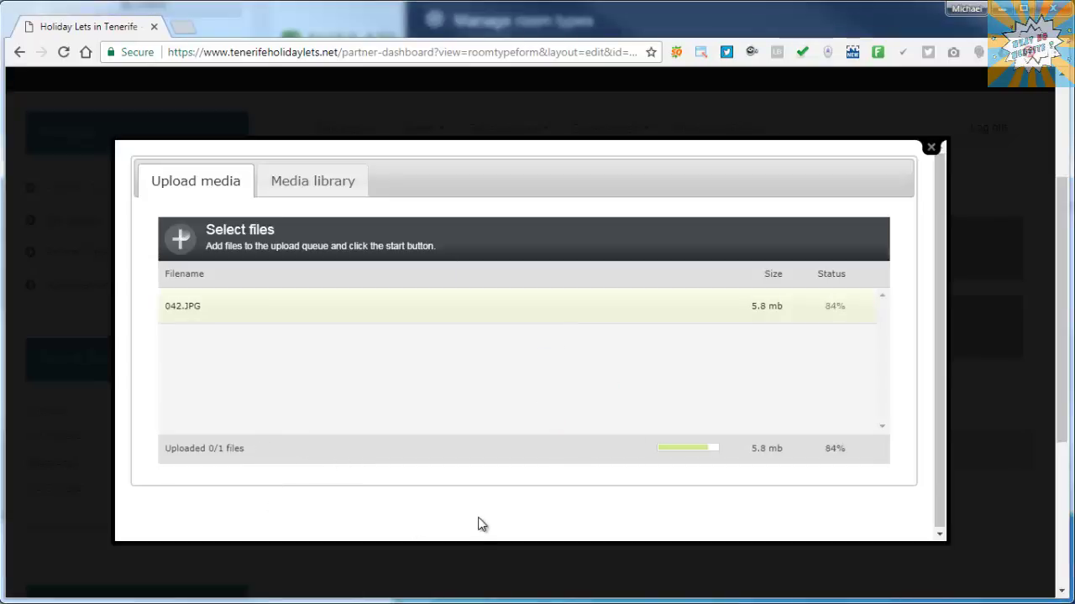
Insert 042.JPG from the media library into the room type, and save and close the room type.
{"action": "left_click", "coordinate": [311, 183]}
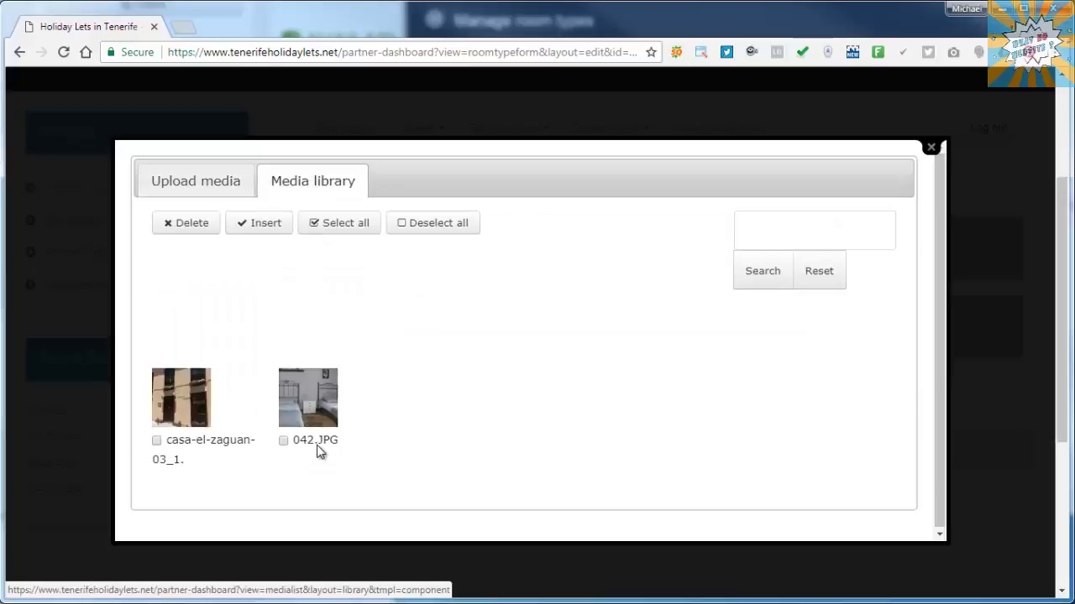
{"action": "left_click", "coordinate": [318, 445]}
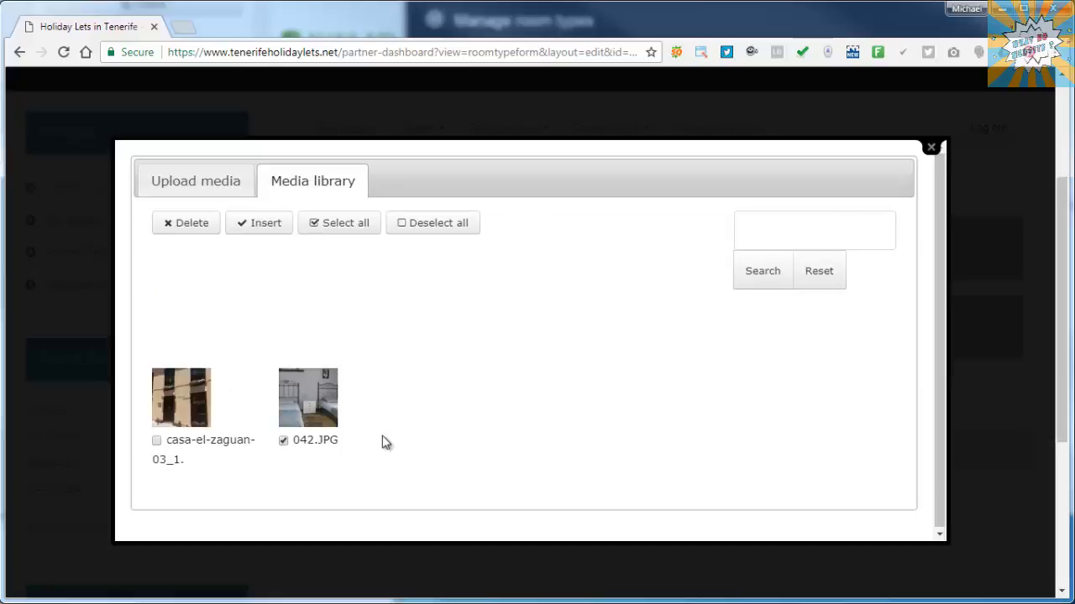
{"action": "left_click", "coordinate": [280, 231]}
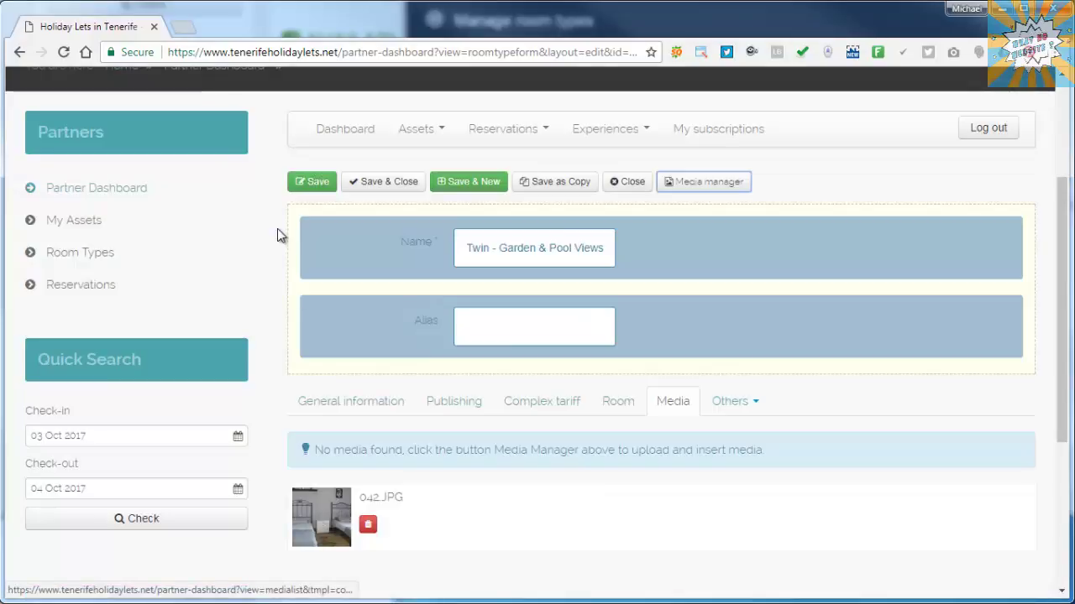
{"action": "left_click", "coordinate": [370, 188]}
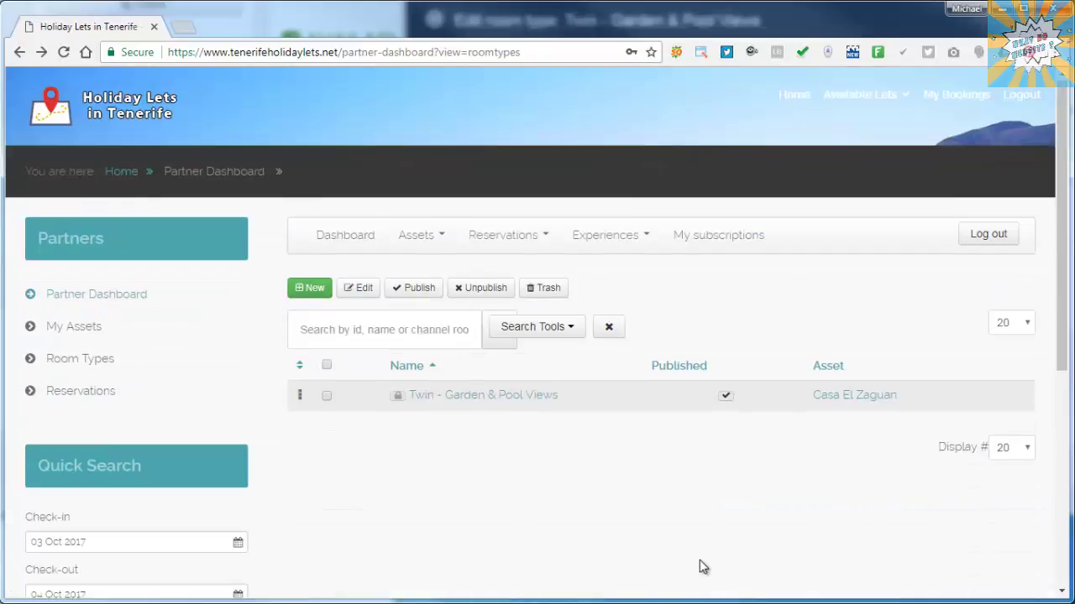
Log out and review the public Casa El Zaguan listing, including its twin room, tariffs, facilities and policies.
{"action": "left_click", "coordinate": [1016, 95]}
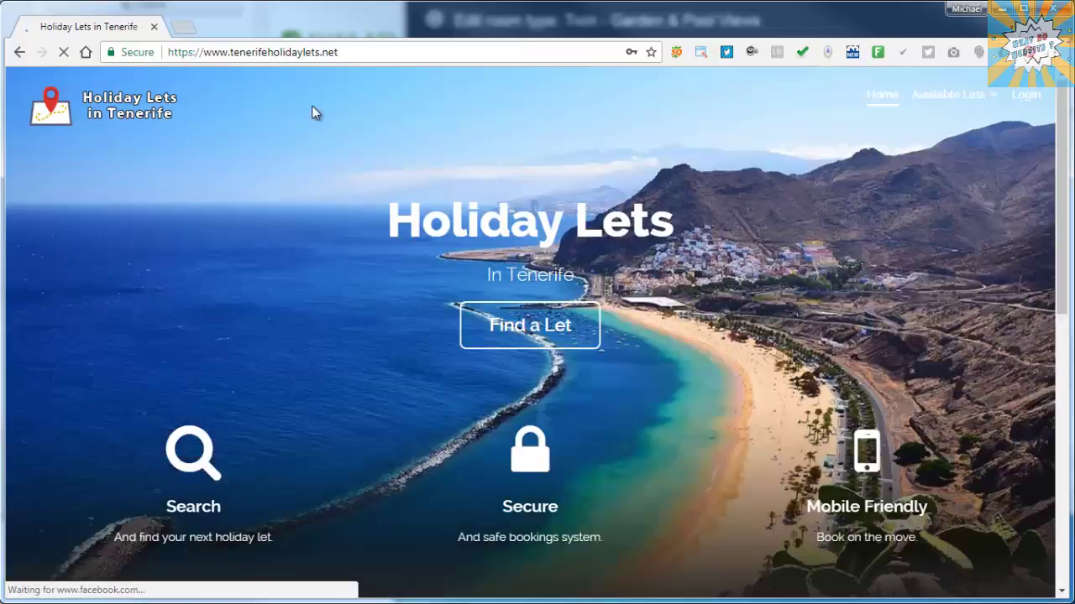
{"action": "mouse_move", "coordinate": [943, 103]}
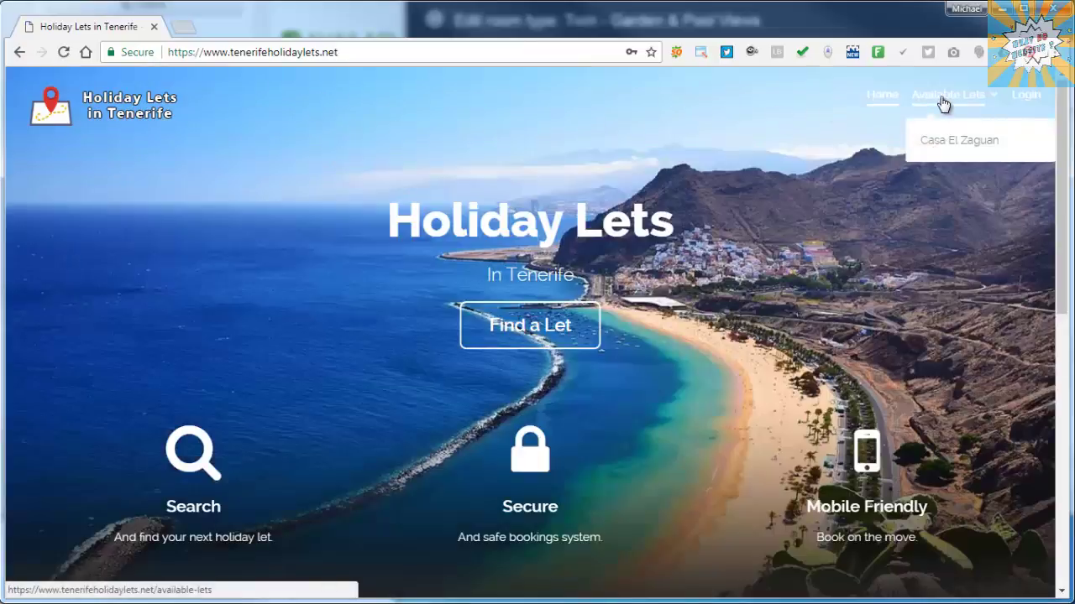
{"action": "left_click", "coordinate": [939, 147]}
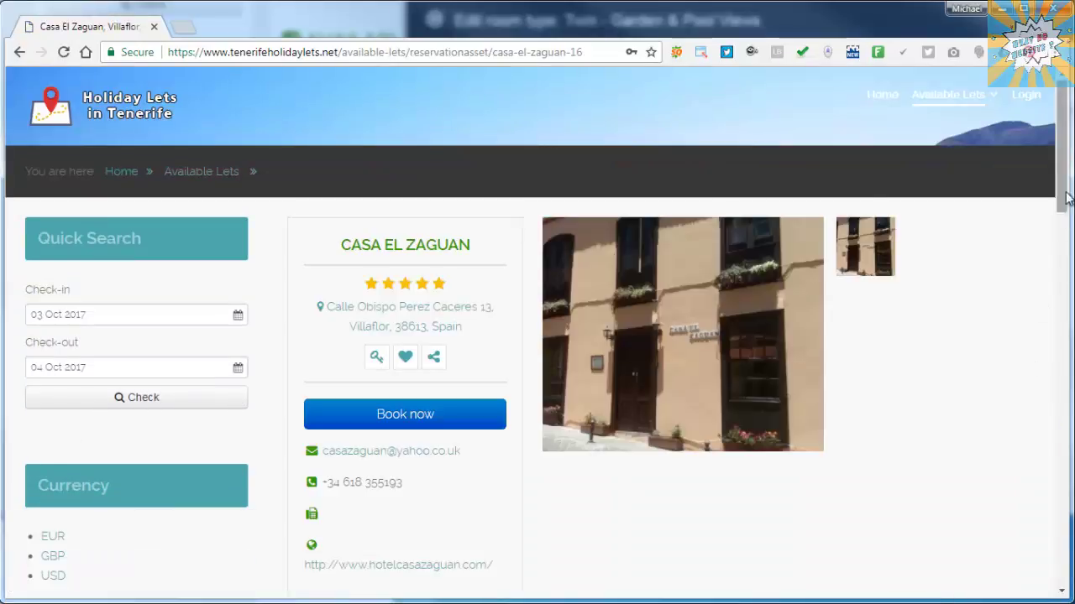
{"action": "left_click_drag", "start_coordinate": [1062, 188], "coordinate": [1062, 401]}
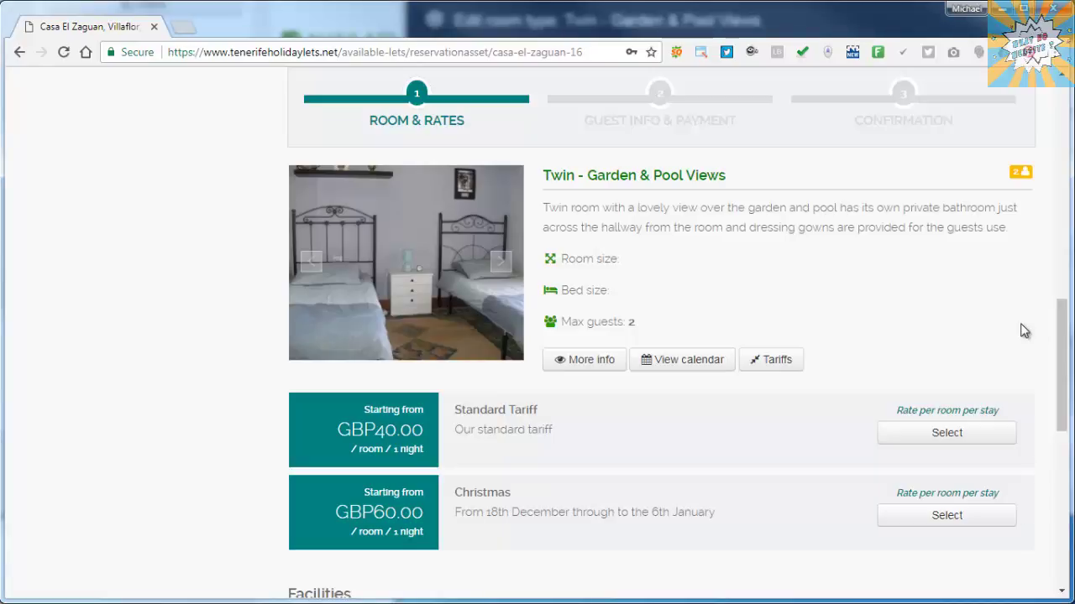
{"action": "left_click_drag", "start_coordinate": [1062, 334], "coordinate": [1065, 449]}
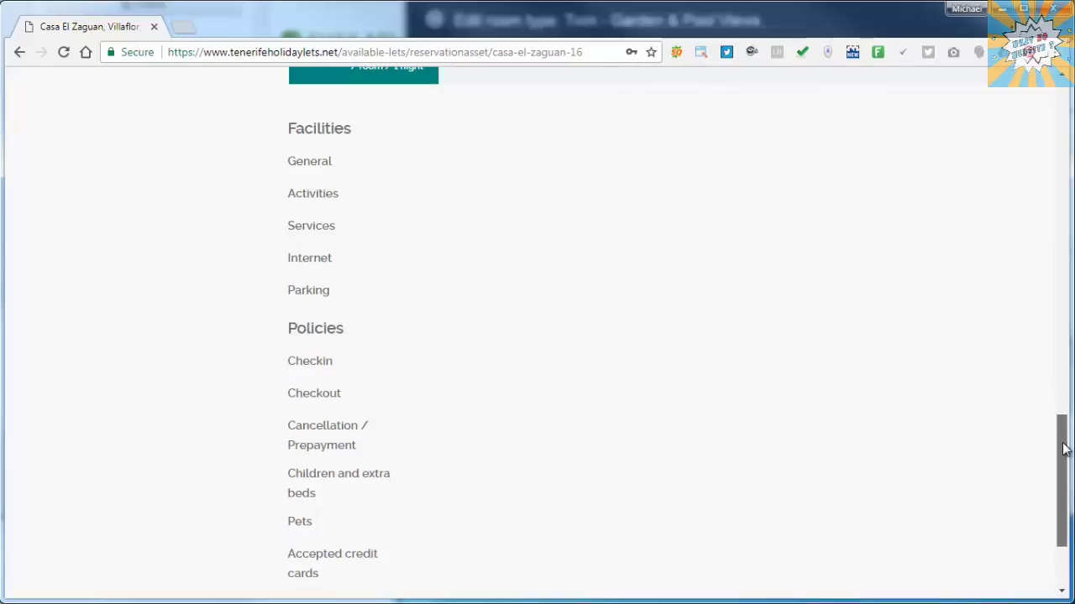
{"action": "left_click_drag", "start_coordinate": [1064, 449], "coordinate": [1065, 450]}
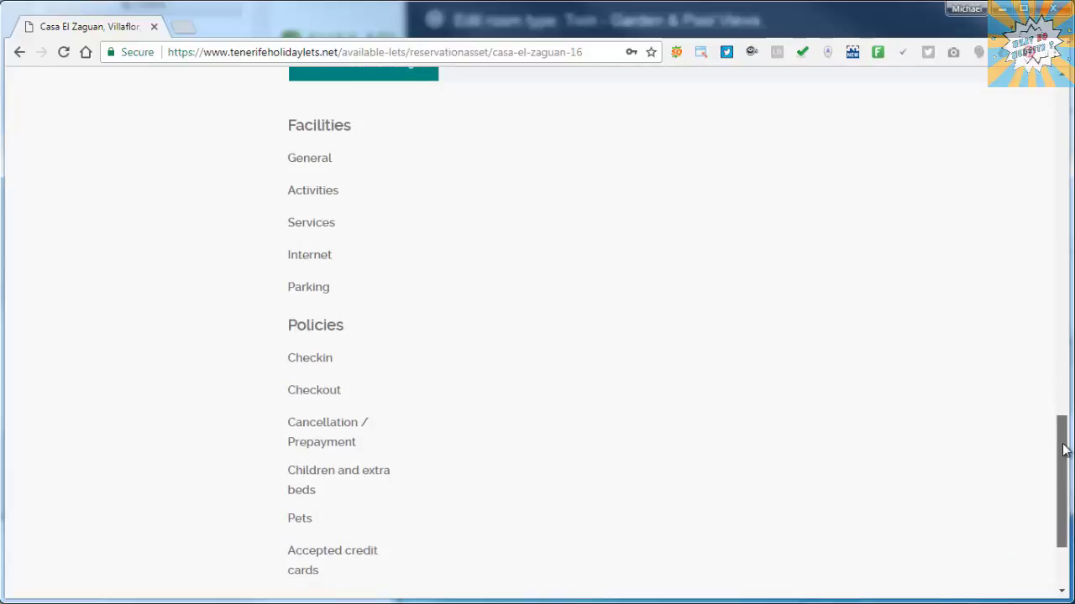
{"action": "left_click_drag", "start_coordinate": [1065, 446], "coordinate": [1062, 132]}
{"action": "scroll", "coordinate": [1041, 143], "scroll_direction": "up", "scroll_amount": 1}
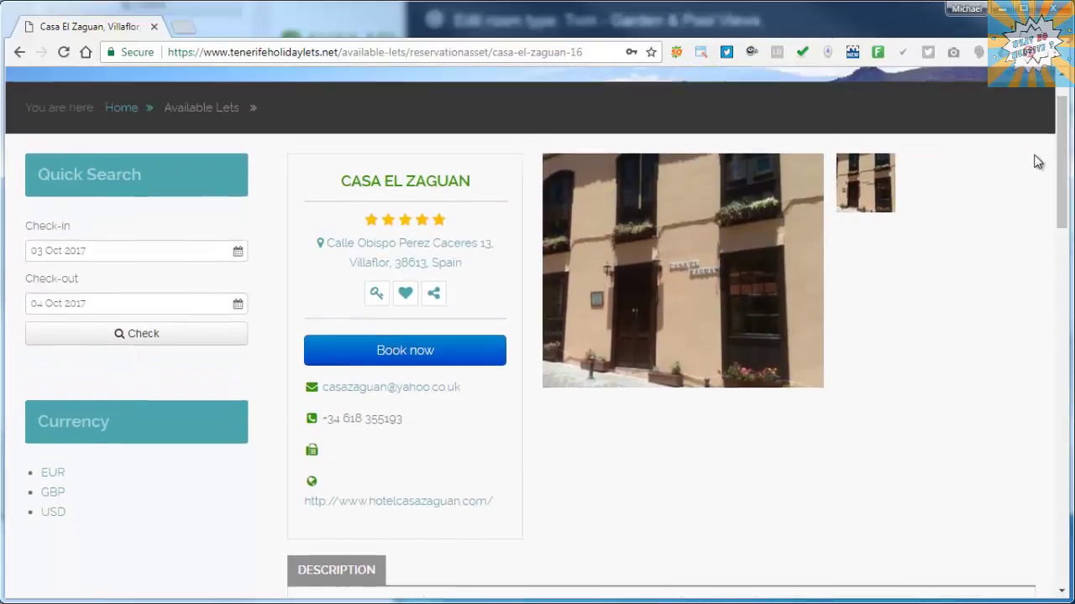
Log back in to the partner account, try to open the Twin - Garden & Pool Views room type for editing, and log out.
{"action": "left_click", "coordinate": [1031, 99]}
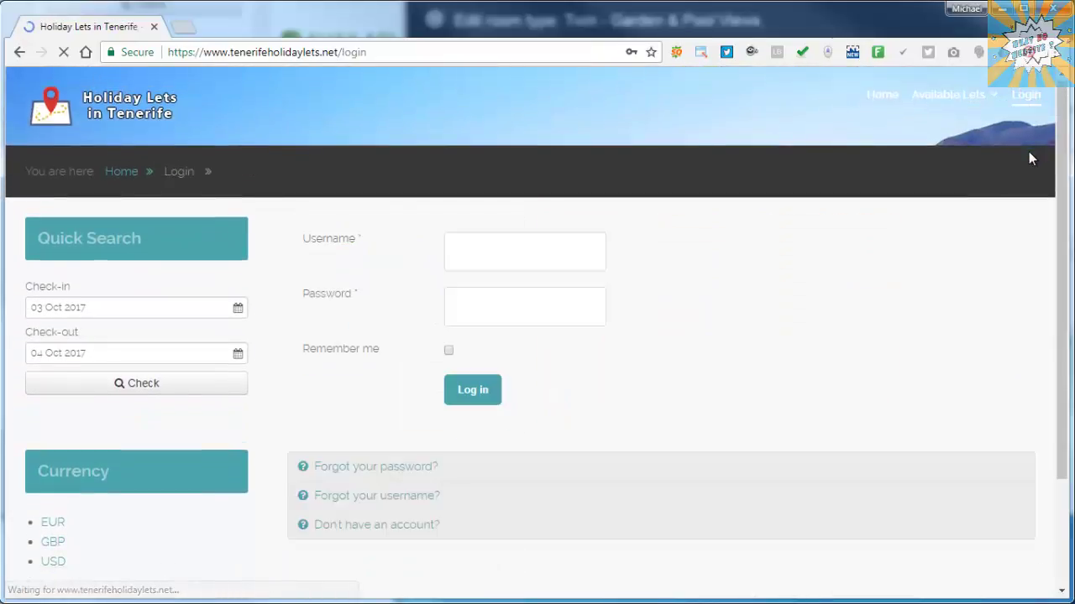
{"action": "left_click", "coordinate": [483, 388]}
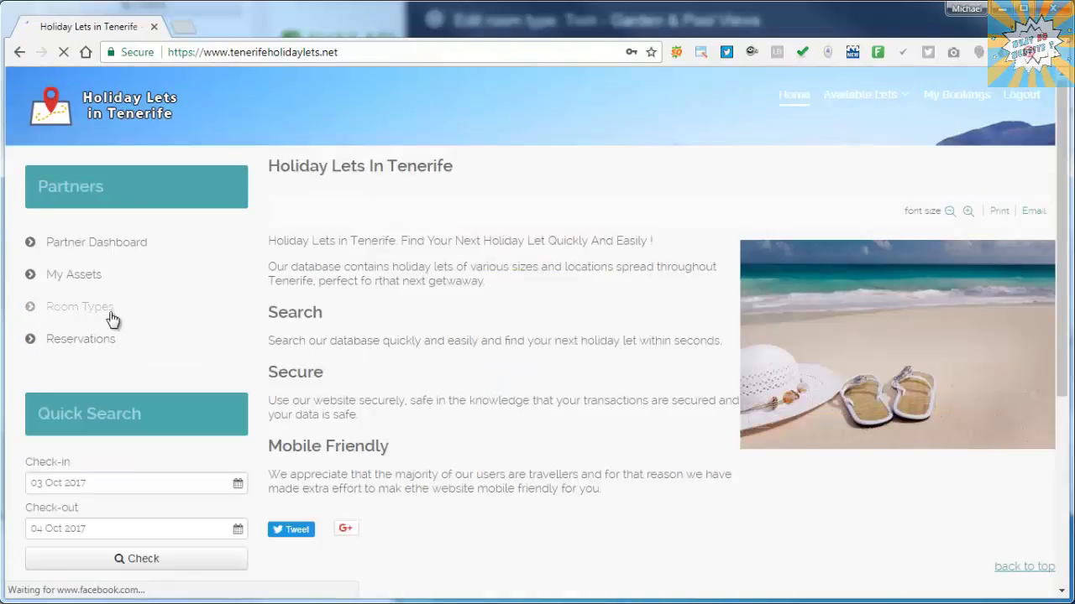
{"action": "left_click", "coordinate": [113, 319]}
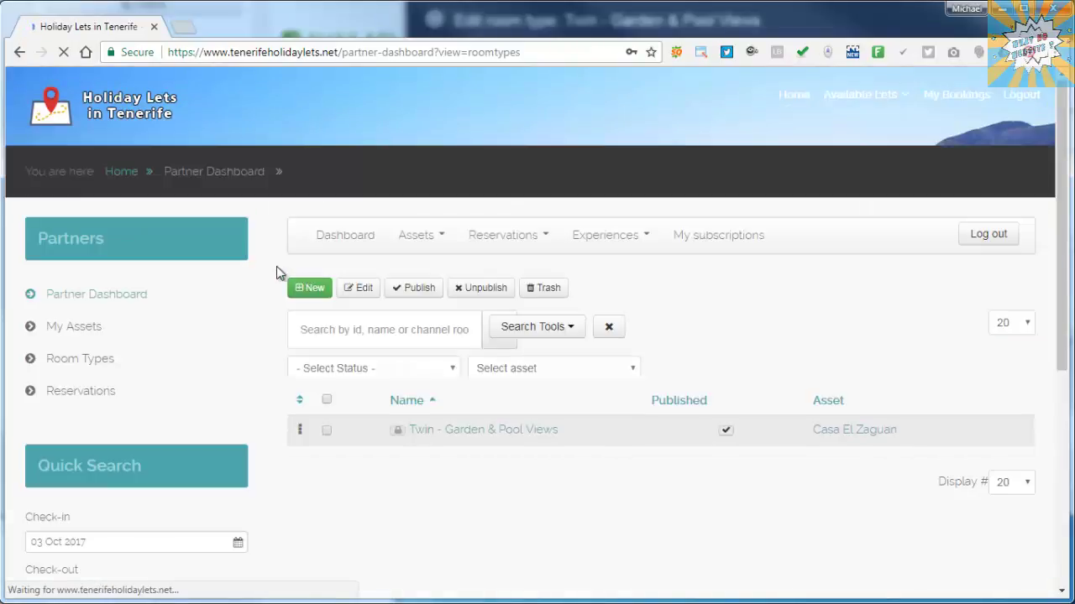
{"action": "left_click", "coordinate": [456, 403]}
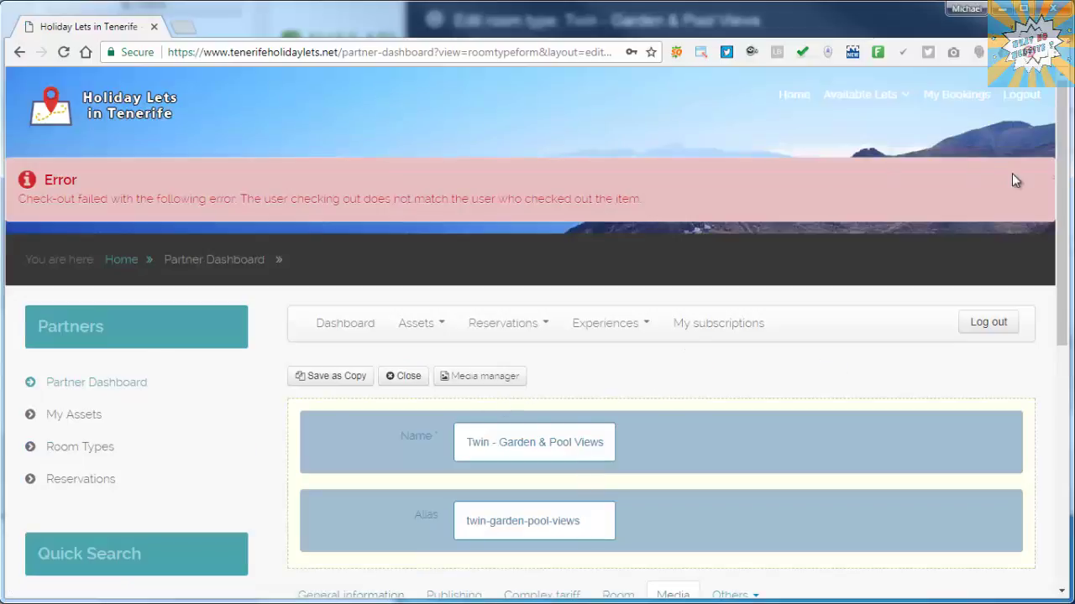
{"action": "left_click", "coordinate": [1038, 101]}
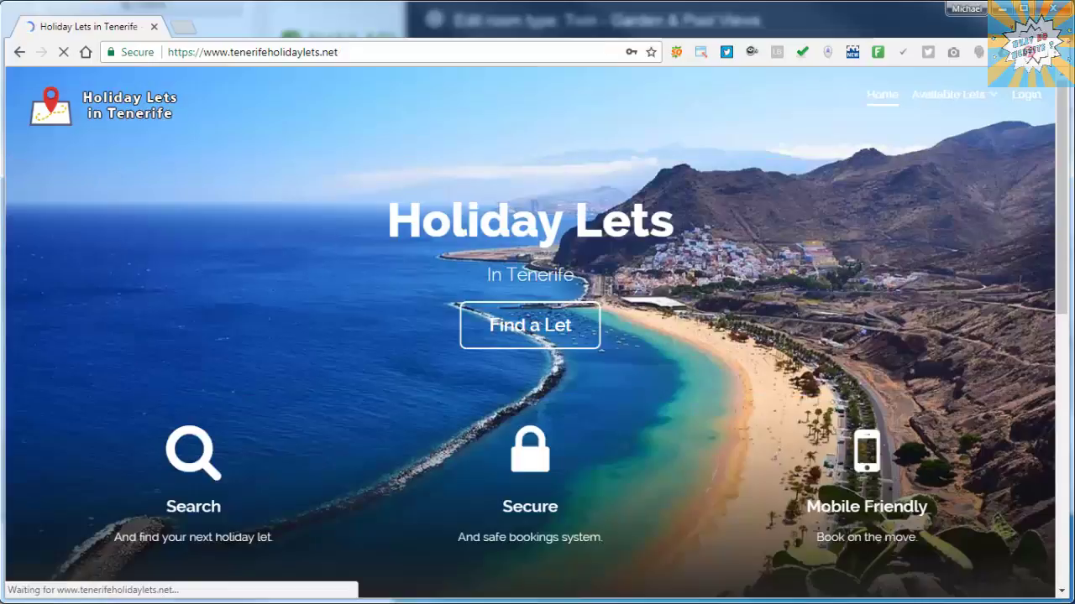
Log in to the partner account again and open the Twin - Garden & Pool Views room type for editing.
{"action": "left_click", "coordinate": [1025, 94]}
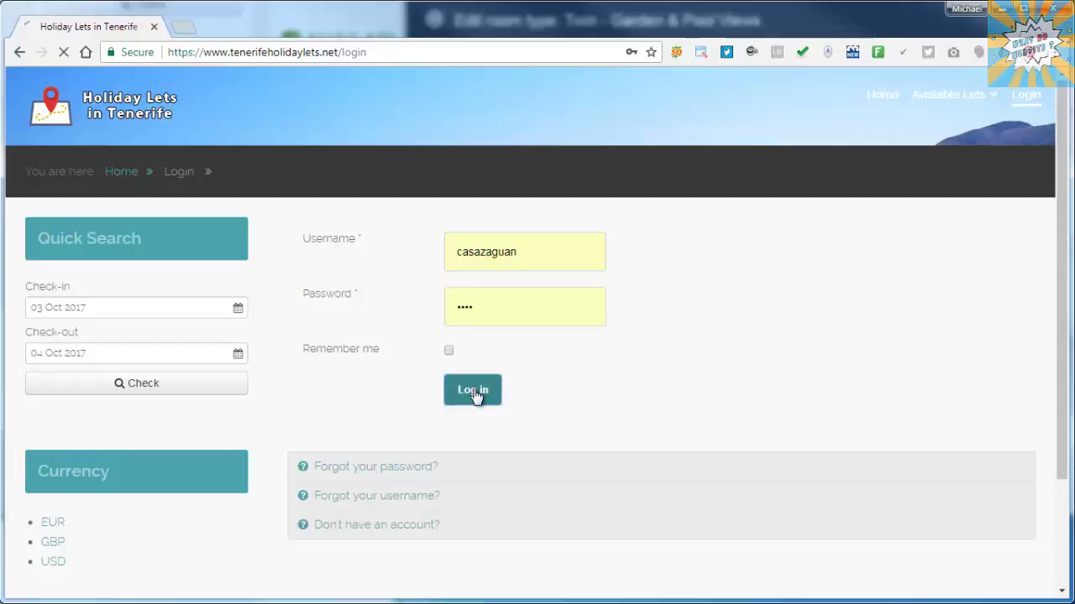
{"action": "left_click", "coordinate": [473, 391]}
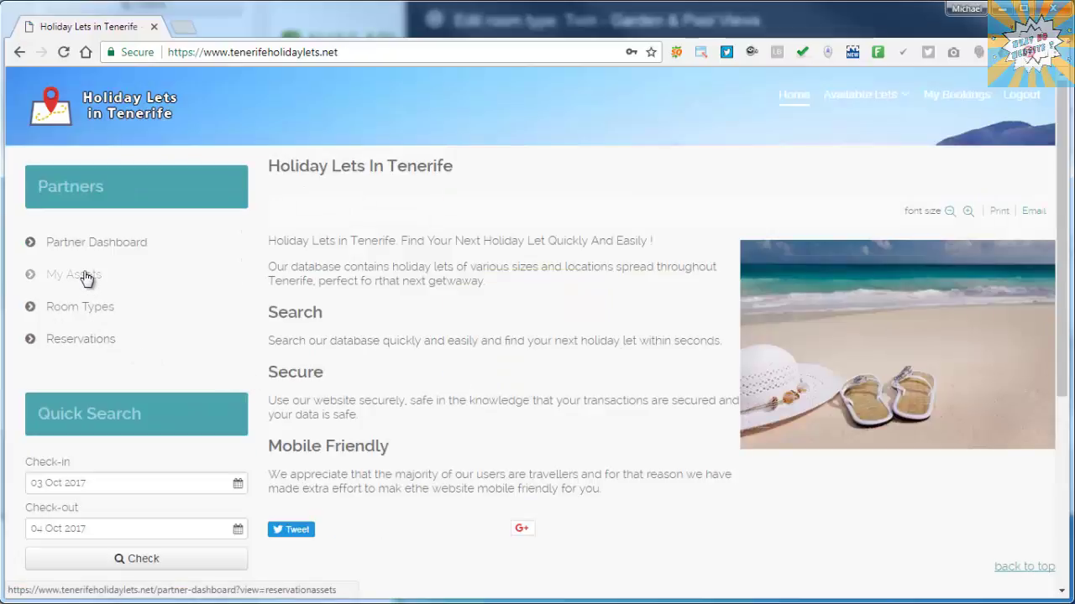
{"action": "left_click", "coordinate": [84, 309]}
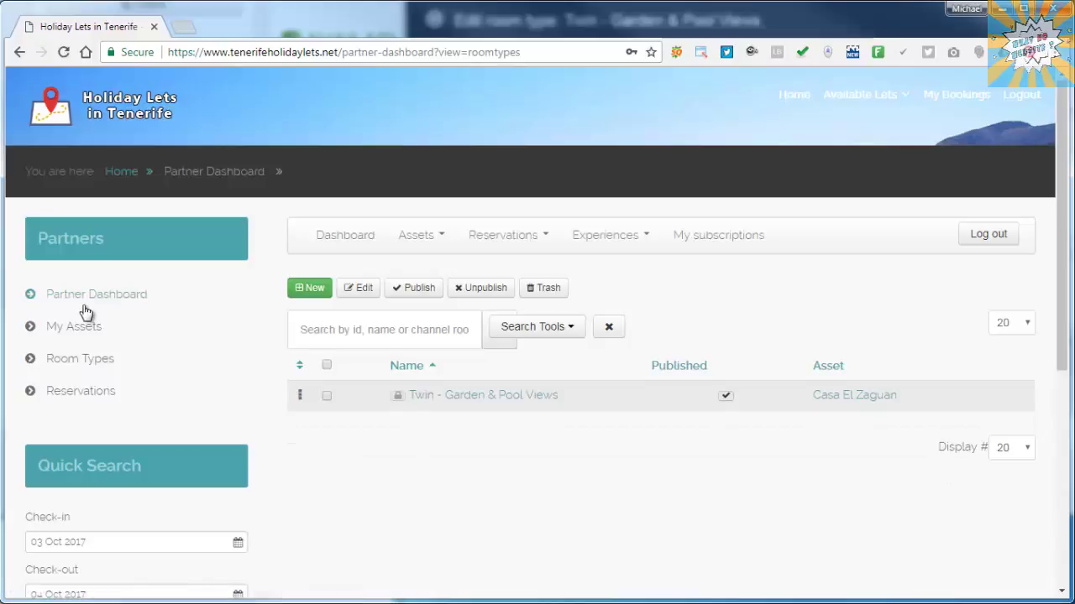
{"action": "left_click", "coordinate": [476, 403]}
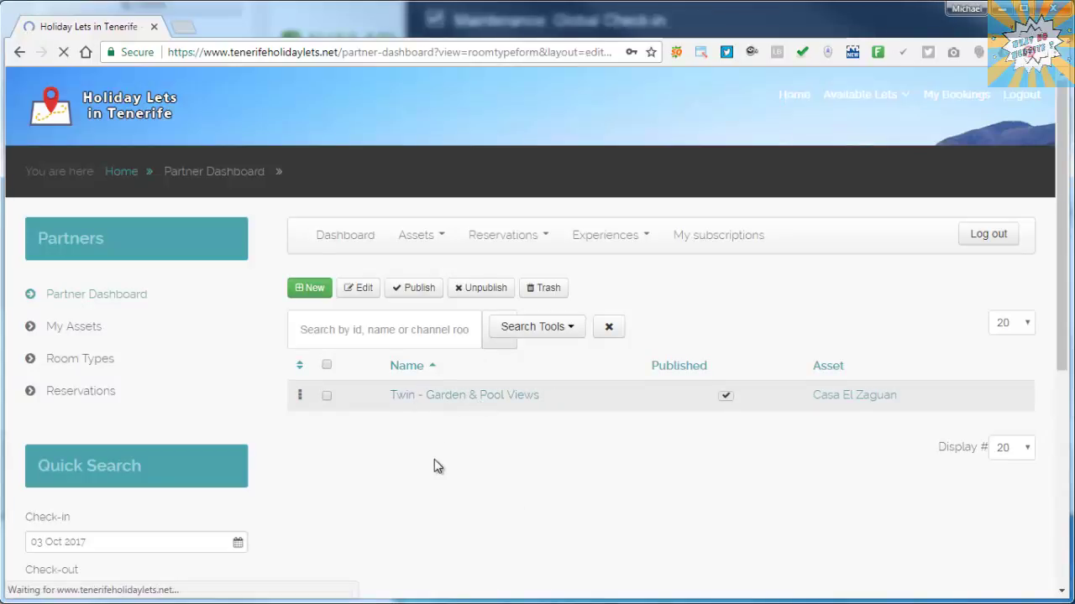
Look through the room type's facility options and its custom fields for conditions and facilities.
{"action": "scroll", "coordinate": [889, 341], "scroll_direction": "down", "scroll_amount": 3}
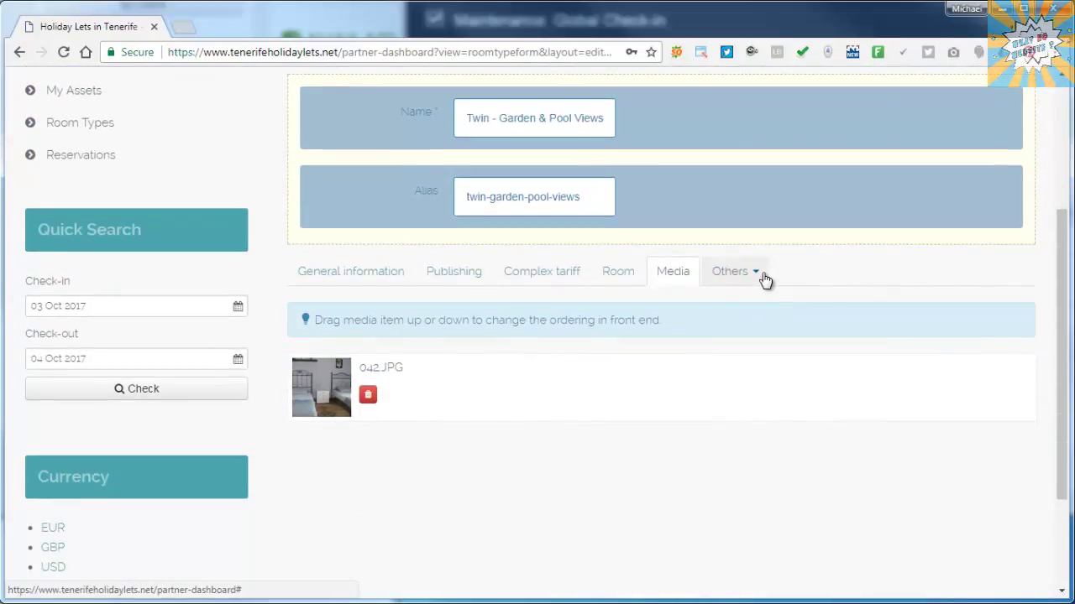
{"action": "left_click", "coordinate": [761, 275]}
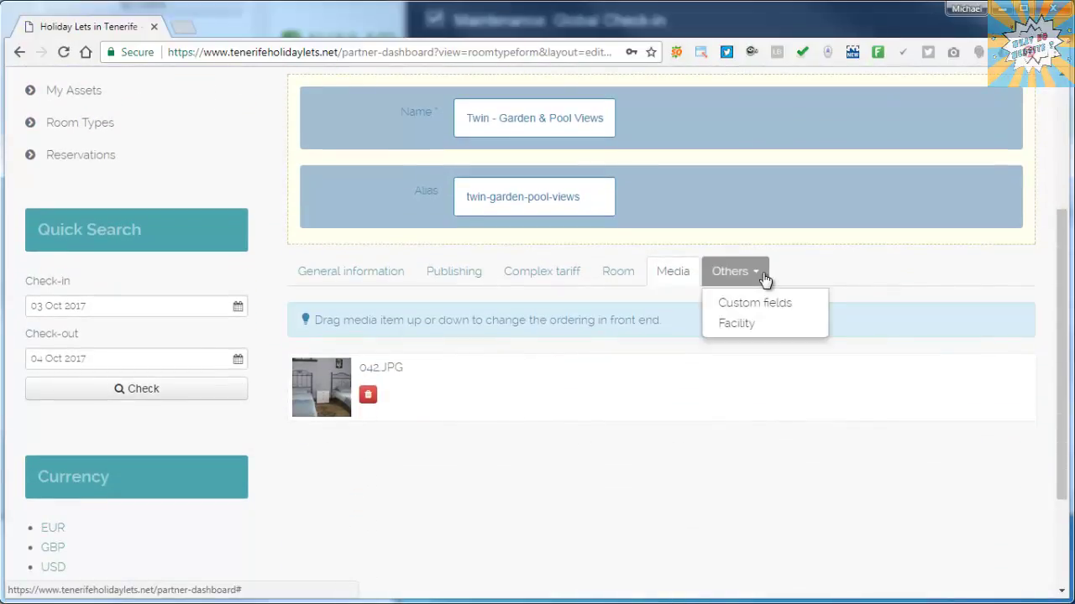
{"action": "left_click", "coordinate": [755, 327]}
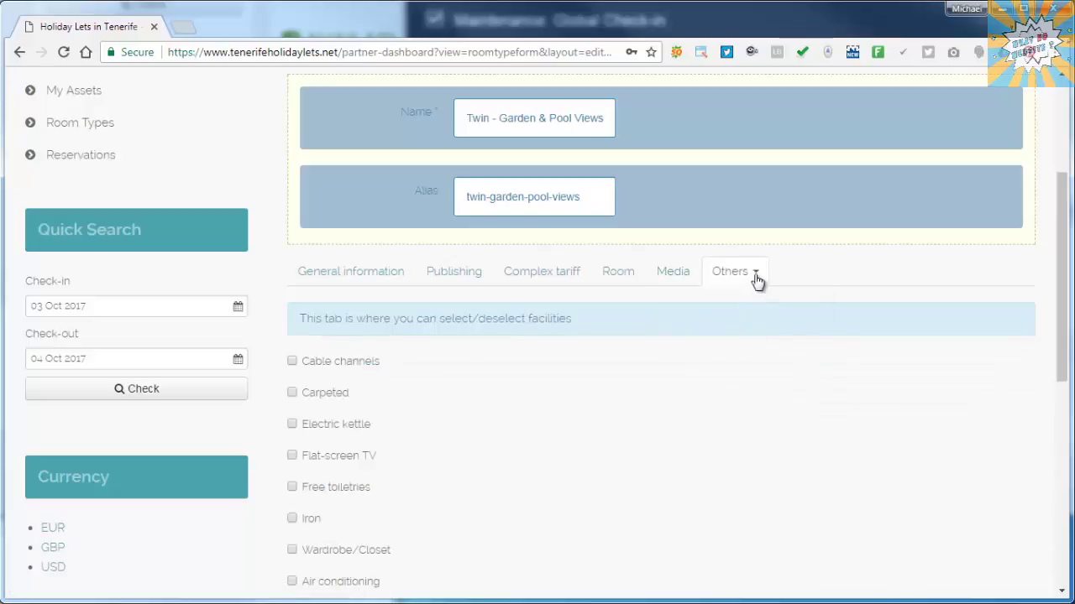
{"action": "left_click", "coordinate": [756, 277]}
{"action": "left_click", "coordinate": [753, 307]}
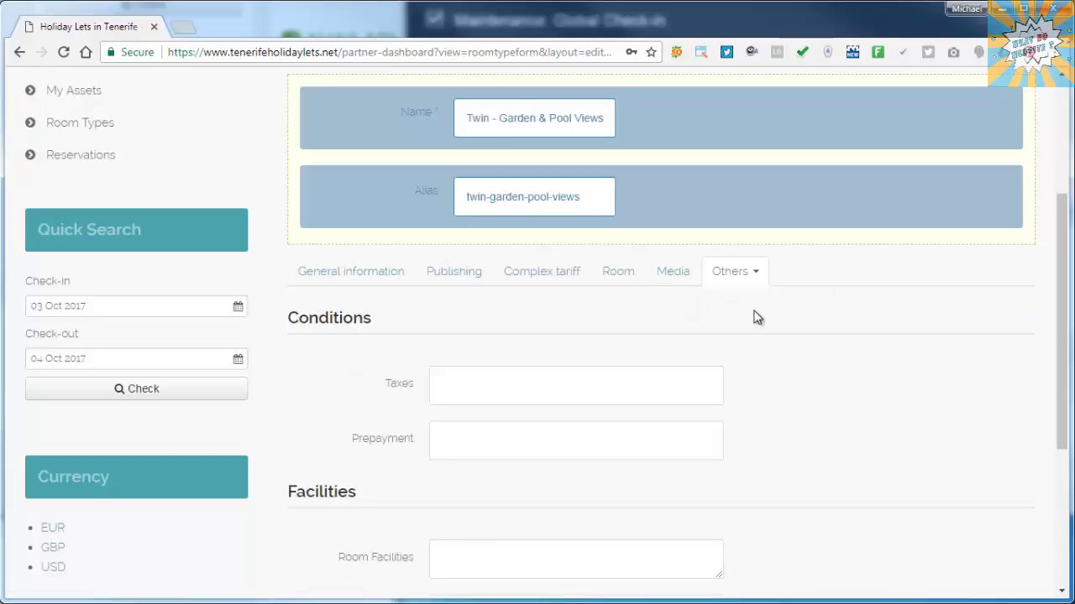
{"action": "scroll", "coordinate": [753, 314], "scroll_direction": "down", "scroll_amount": 2}
{"action": "scroll", "coordinate": [810, 299], "scroll_direction": "down", "scroll_amount": 2}
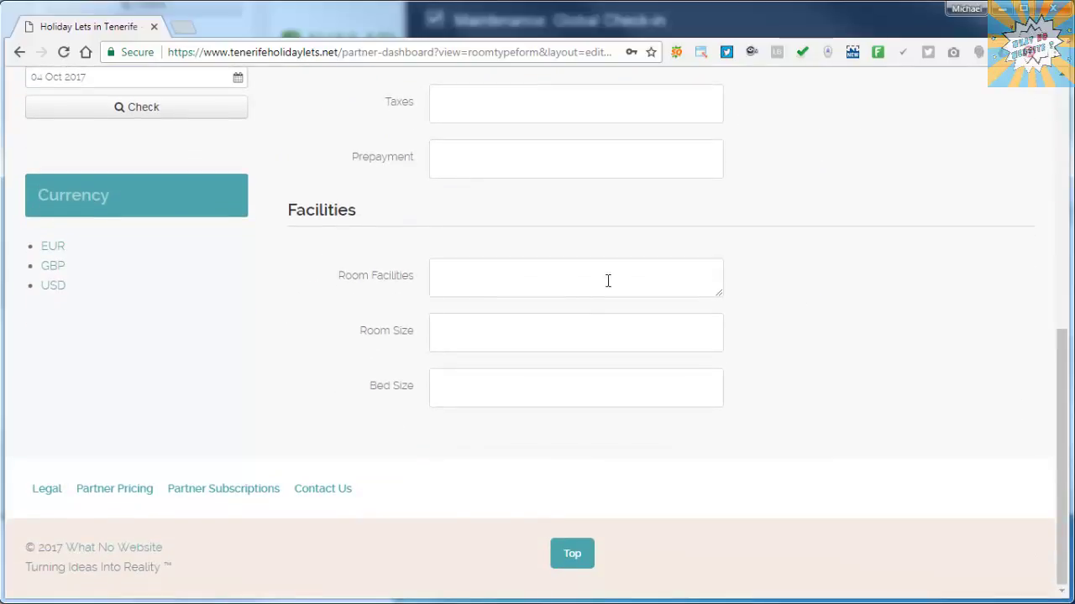
{"action": "scroll", "coordinate": [774, 328], "scroll_direction": "up", "scroll_amount": 5}
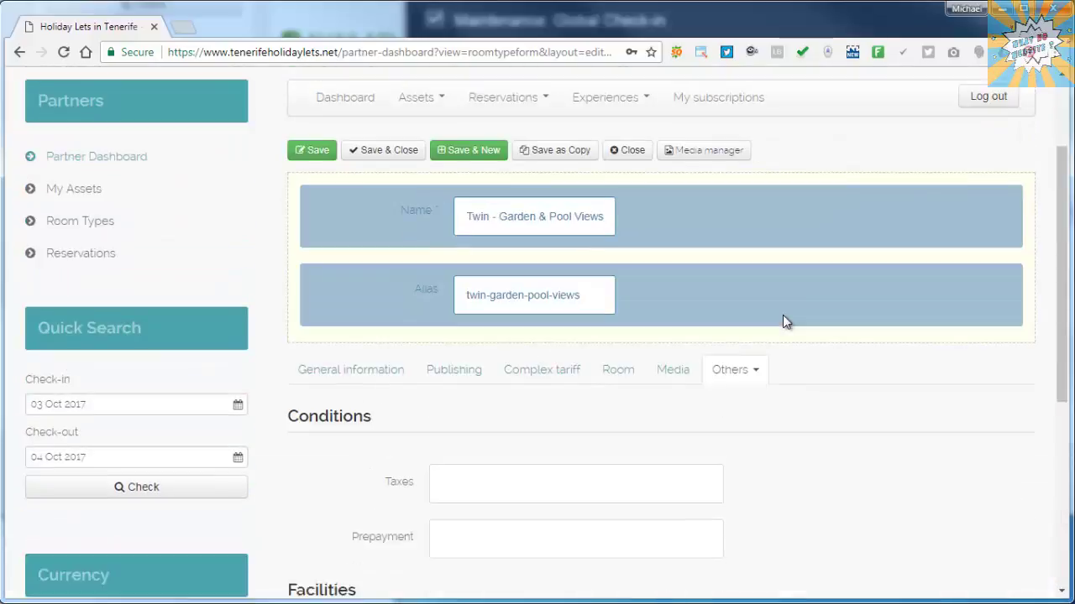
Select the Bathrobe, Wardrobe/Closet, Slippers and TV facilities for the twin room type.
{"action": "left_click", "coordinate": [749, 394]}
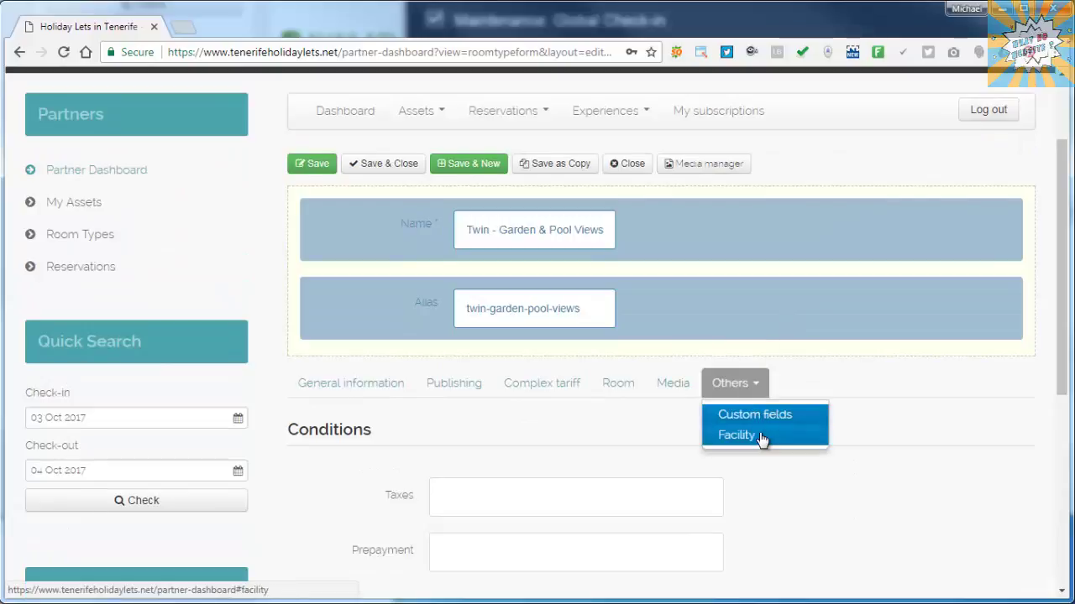
{"action": "left_click", "coordinate": [759, 435]}
{"action": "scroll", "coordinate": [859, 398], "scroll_direction": "down", "scroll_amount": 3}
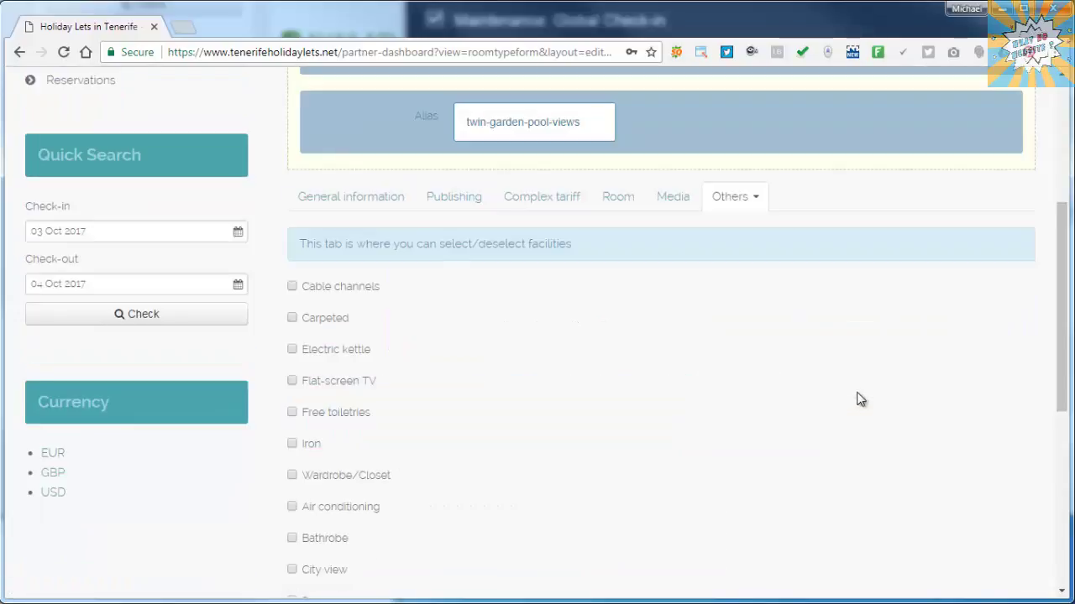
{"action": "scroll", "coordinate": [859, 399], "scroll_direction": "down", "scroll_amount": 5}
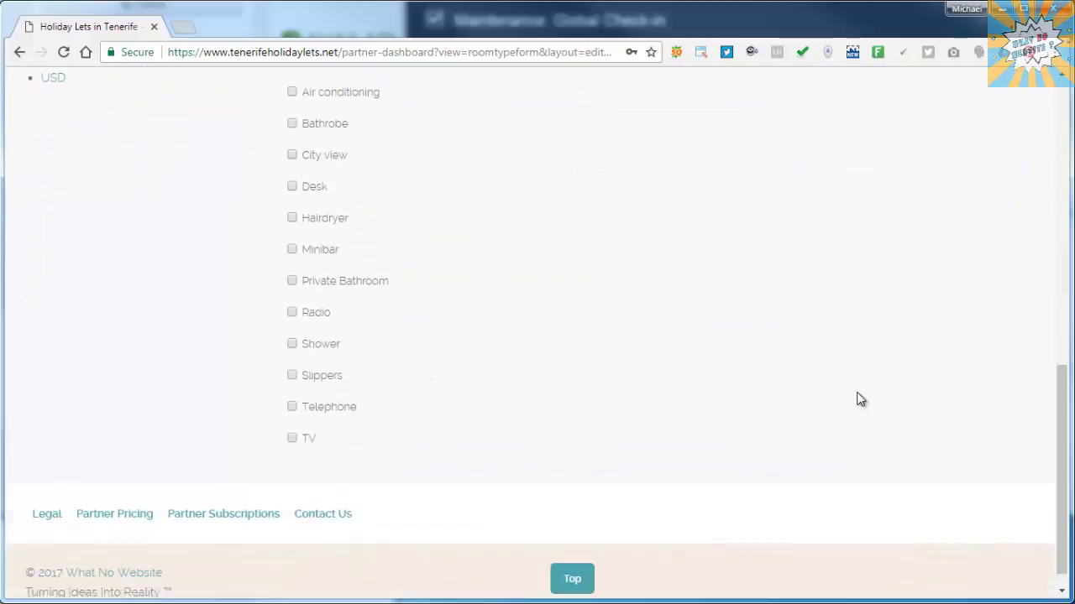
{"action": "scroll", "coordinate": [859, 399], "scroll_direction": "up", "scroll_amount": 3}
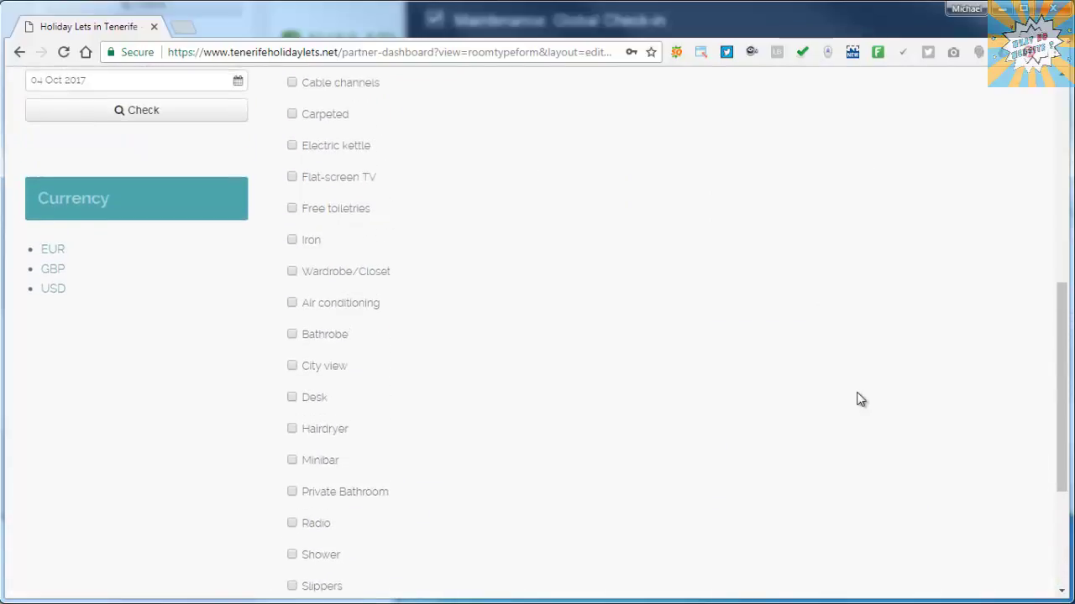
{"action": "left_click", "coordinate": [343, 335]}
{"action": "left_click", "coordinate": [350, 276]}
{"action": "scroll", "coordinate": [509, 268], "scroll_direction": "up", "scroll_amount": 2}
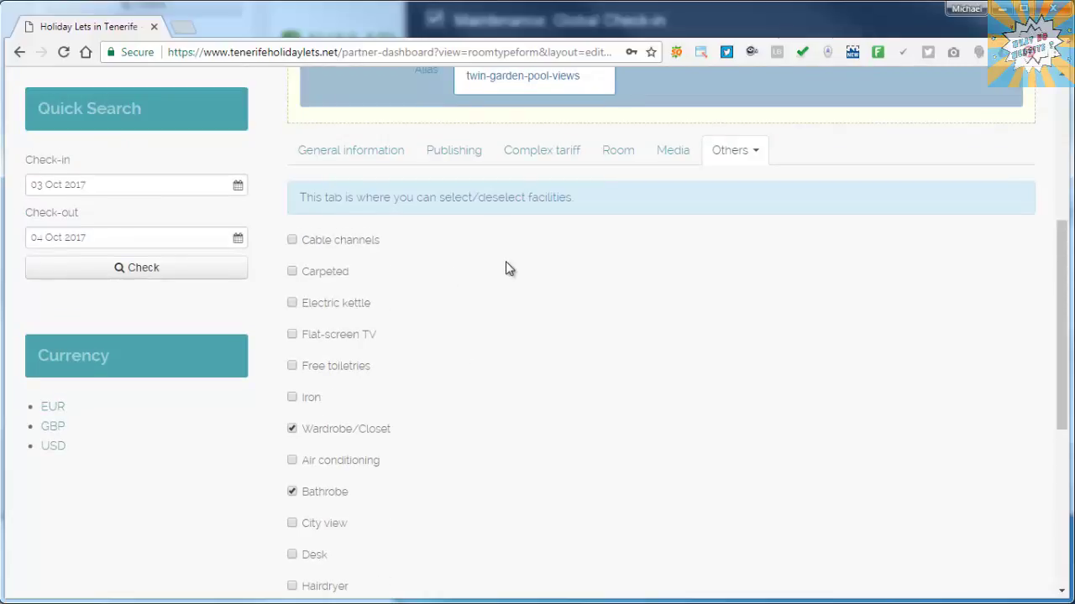
{"action": "scroll", "coordinate": [506, 262], "scroll_direction": "down", "scroll_amount": 3}
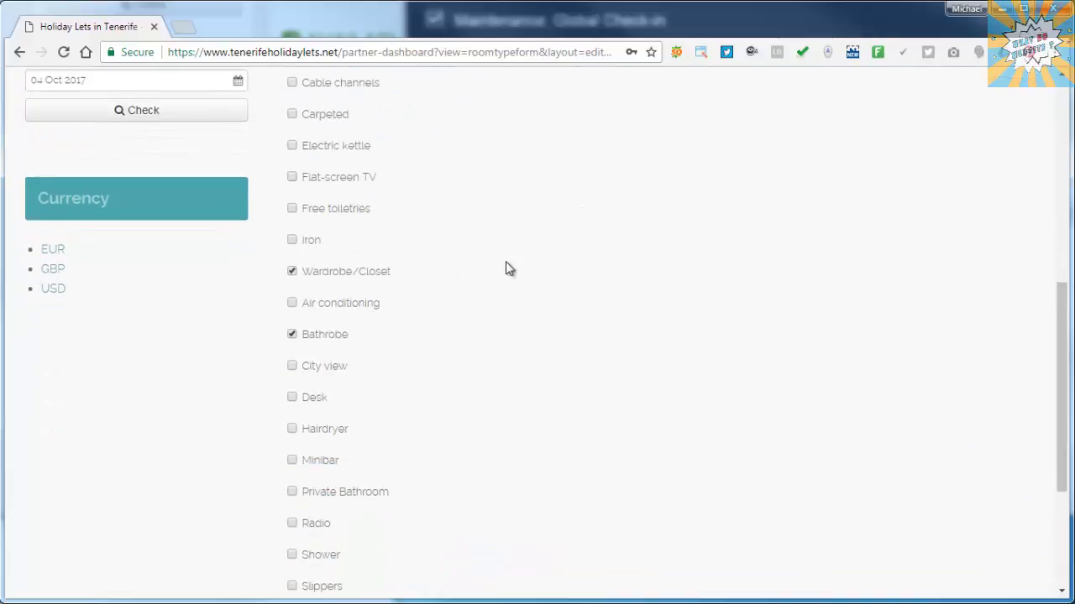
{"action": "scroll", "coordinate": [505, 262], "scroll_direction": "down", "scroll_amount": 1}
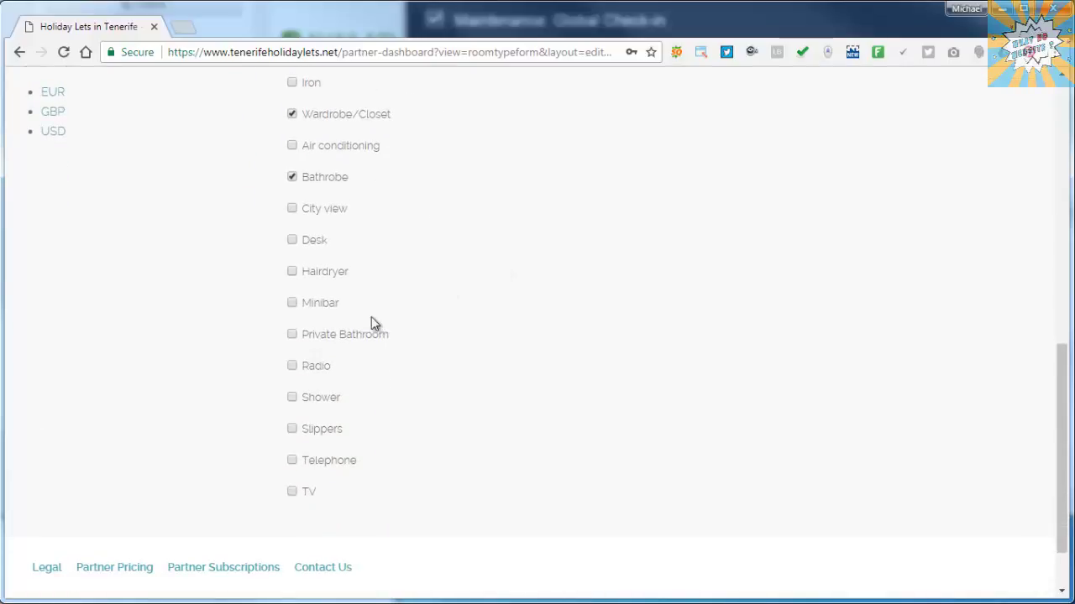
{"action": "left_click", "coordinate": [323, 435]}
{"action": "left_click", "coordinate": [307, 494]}
Enter "2 x single beds" as the Room Size in the room type's custom fields.
{"action": "scroll", "coordinate": [796, 333], "scroll_direction": "up", "scroll_amount": 5}
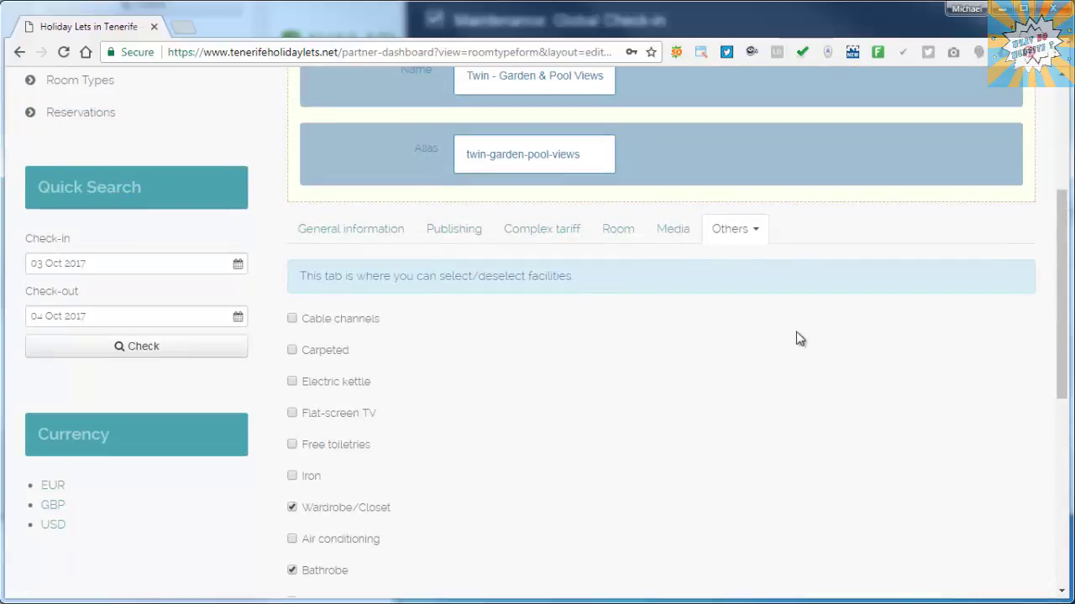
{"action": "left_click", "coordinate": [737, 233]}
{"action": "left_click", "coordinate": [750, 267]}
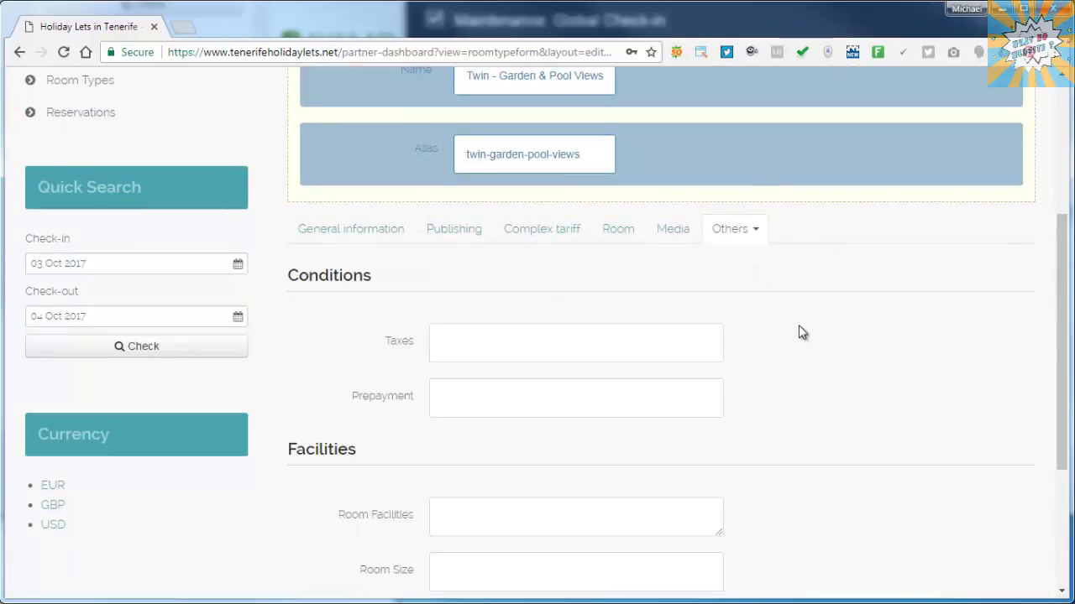
{"action": "scroll", "coordinate": [799, 325], "scroll_direction": "down", "scroll_amount": 1}
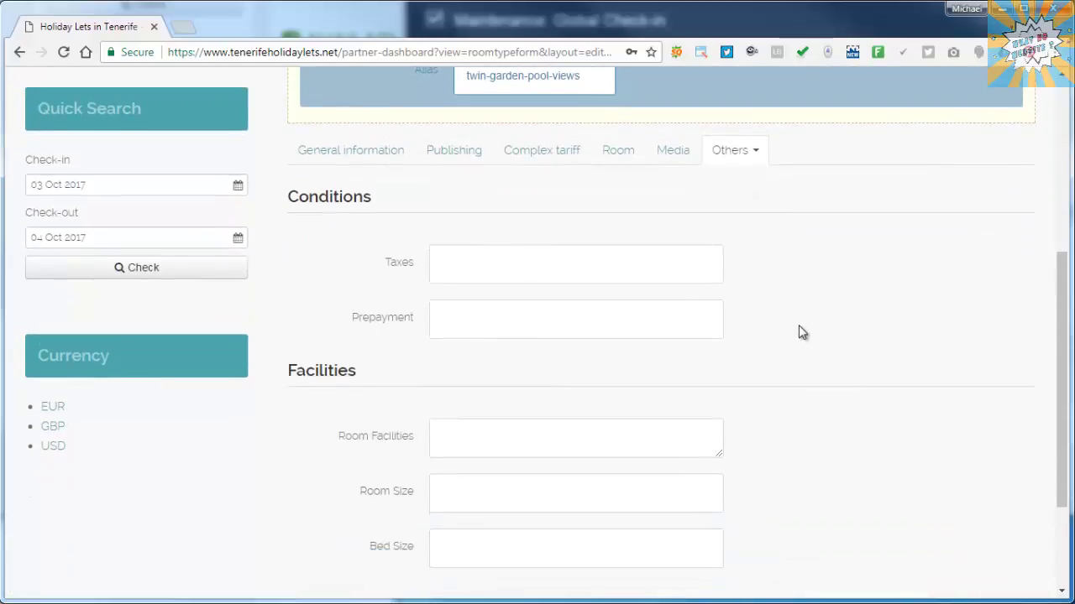
{"action": "left_click", "coordinate": [593, 483]}
{"action": "type", "text": "2x twi"}
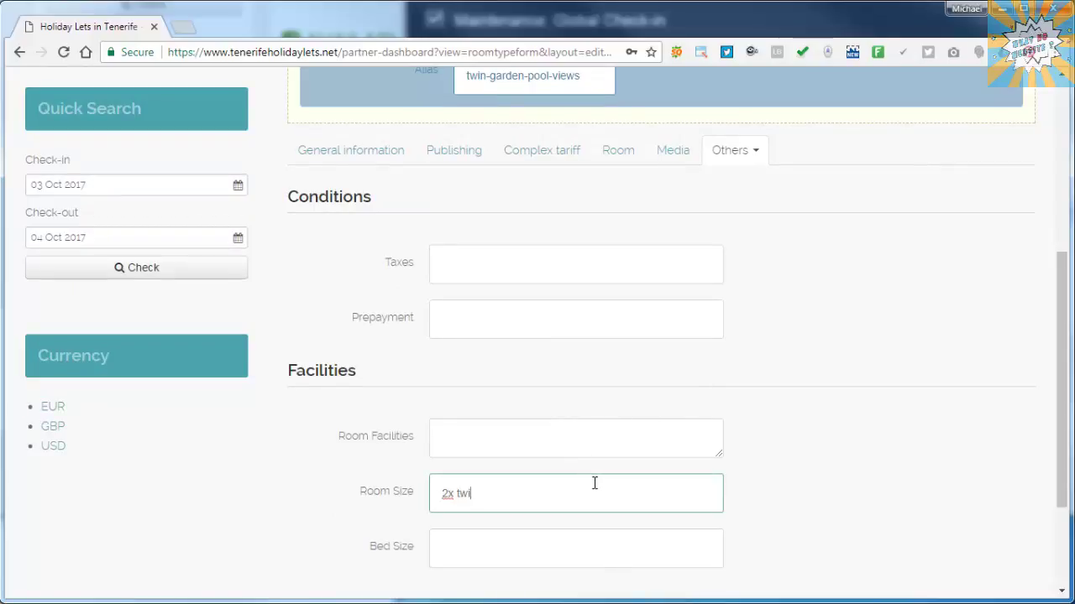
{"action": "type", "text": "n"}
{"action": "key", "text": "Left"}
{"action": "key", "text": "Left"}
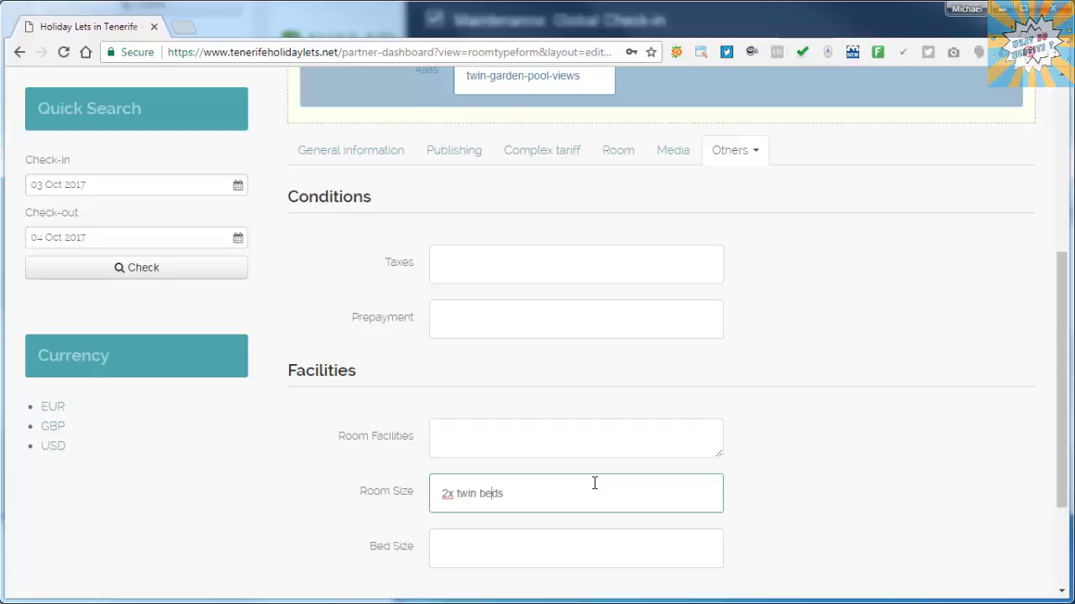
{"action": "key", "text": "Left"}
{"action": "key", "text": "ctrl+shift+Right"}
{"action": "type", "text": "single"}
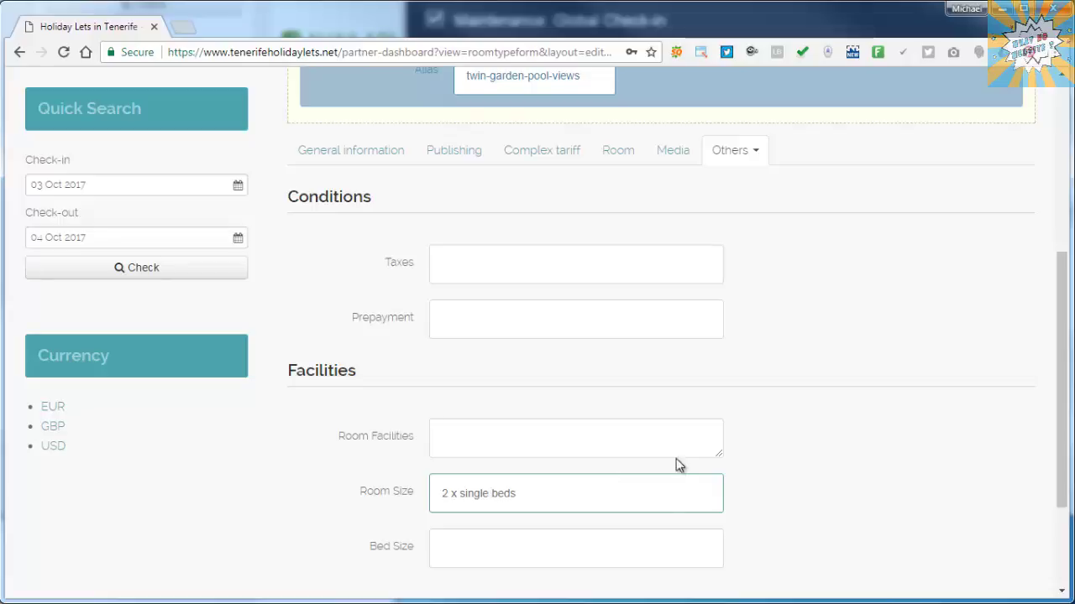
Enter "Single" as the Bed Size and "Balcony with garden and pool views." as the Room Facilities, and save and close the room type.
{"action": "left_click", "coordinate": [579, 543]}
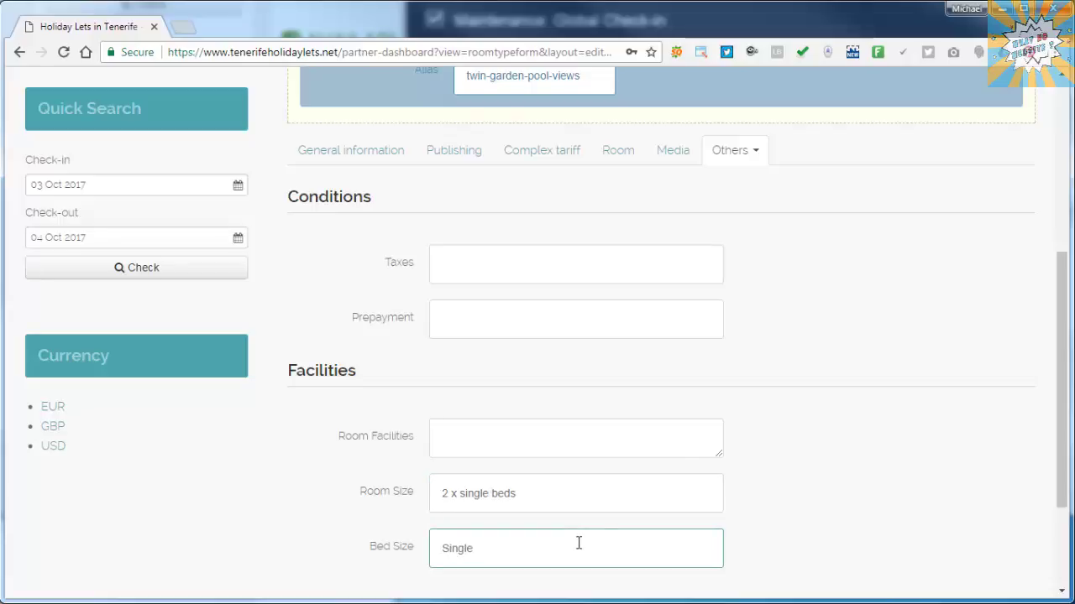
{"action": "left_click", "coordinate": [592, 444]}
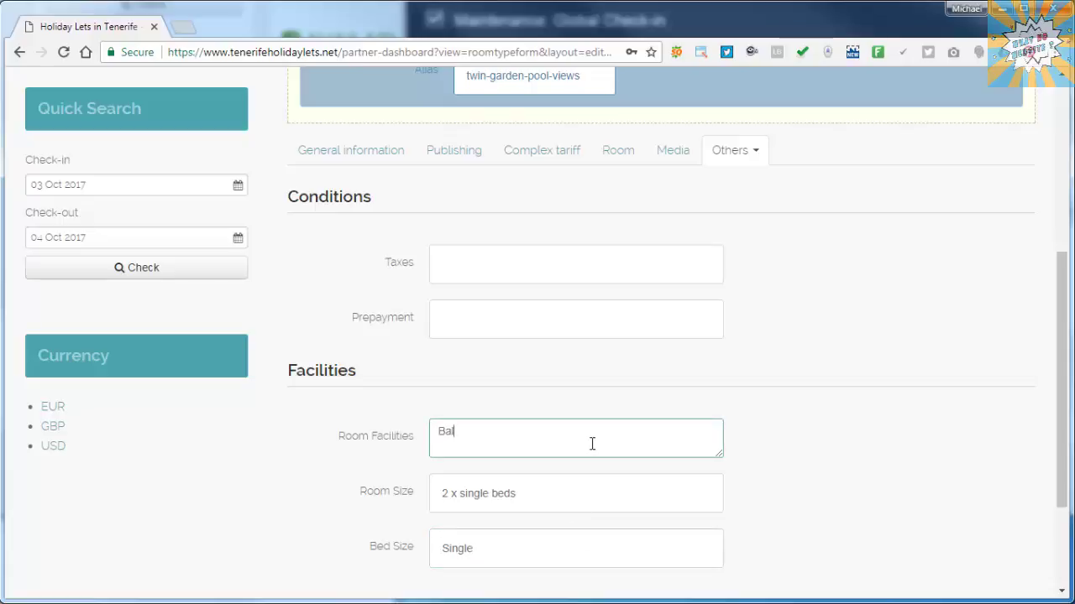
{"action": "type", "text": "Balcony with garden and pool views"}
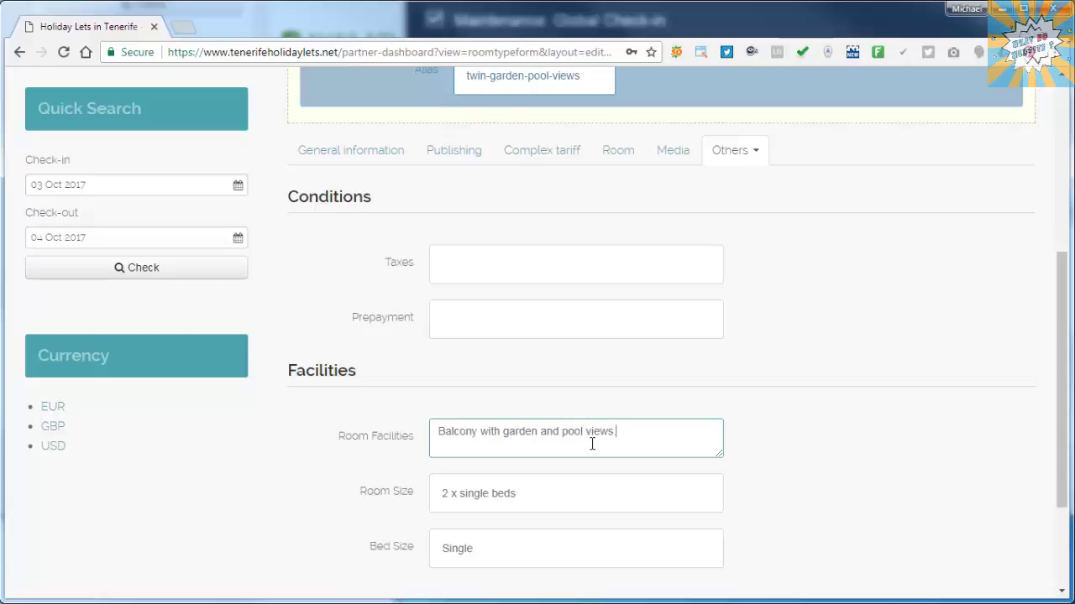
{"action": "scroll", "coordinate": [826, 276], "scroll_direction": "up", "scroll_amount": 5}
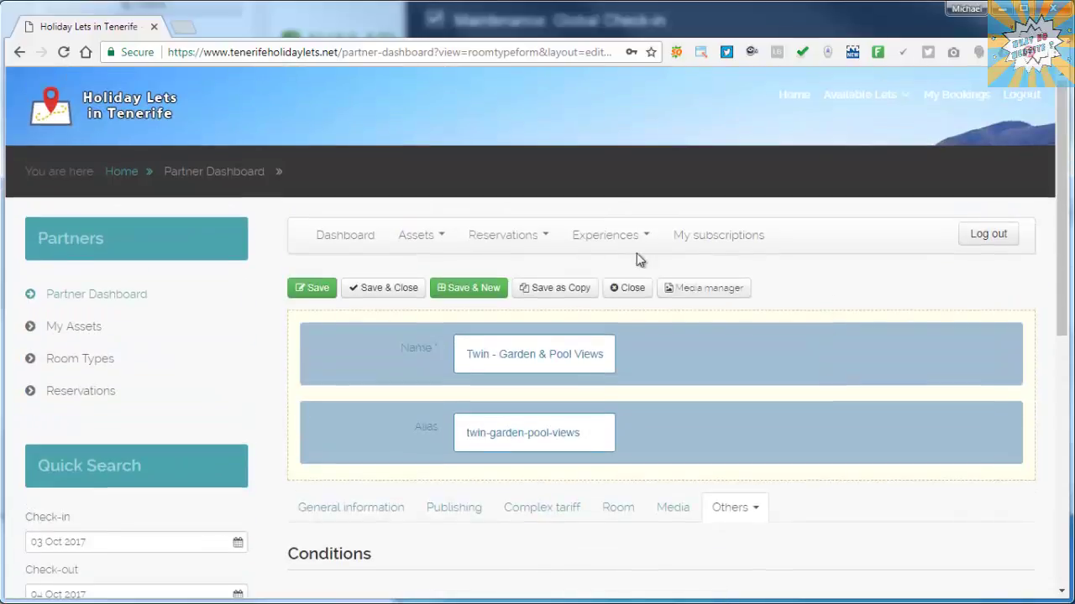
{"action": "left_click", "coordinate": [387, 289]}
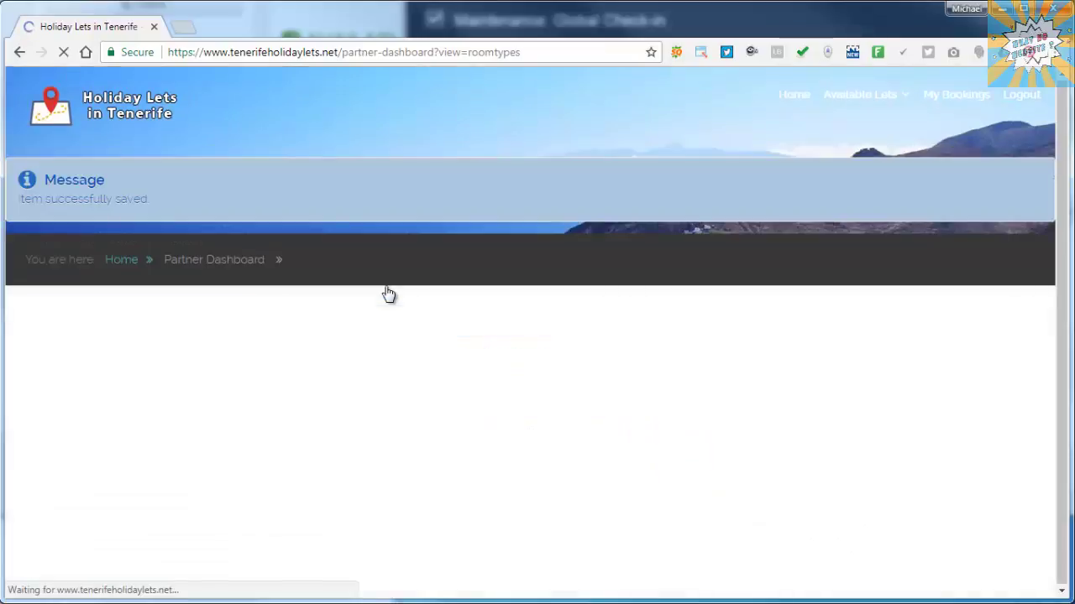
Log out of the partner account and open the public listing of Casa El Zaguan from the available lets.
{"action": "left_click", "coordinate": [1022, 94]}
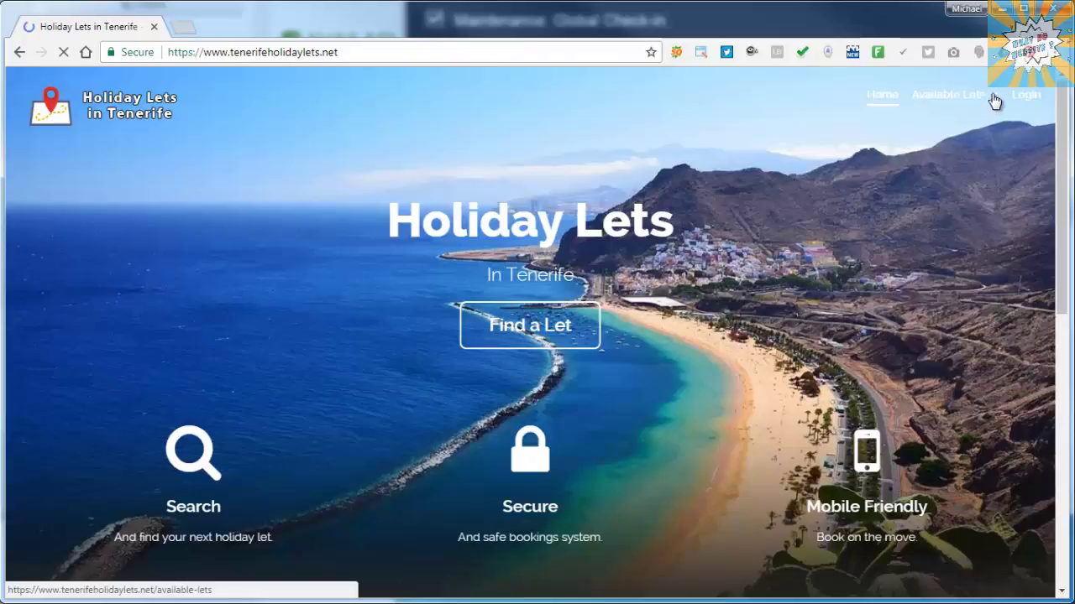
{"action": "mouse_move", "coordinate": [991, 97]}
{"action": "left_click", "coordinate": [950, 98]}
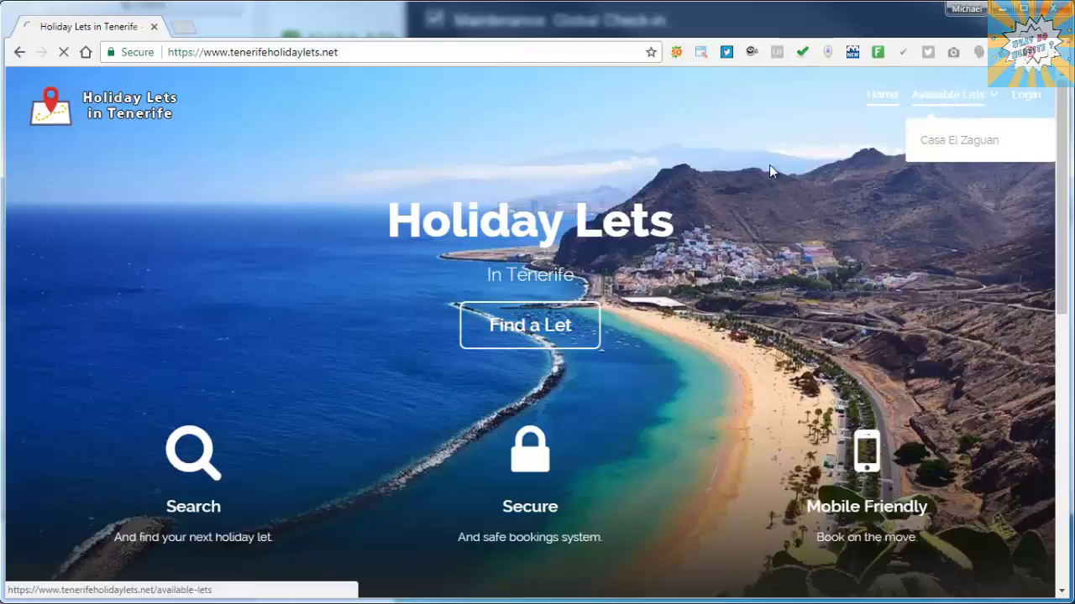
{"action": "left_click", "coordinate": [540, 288]}
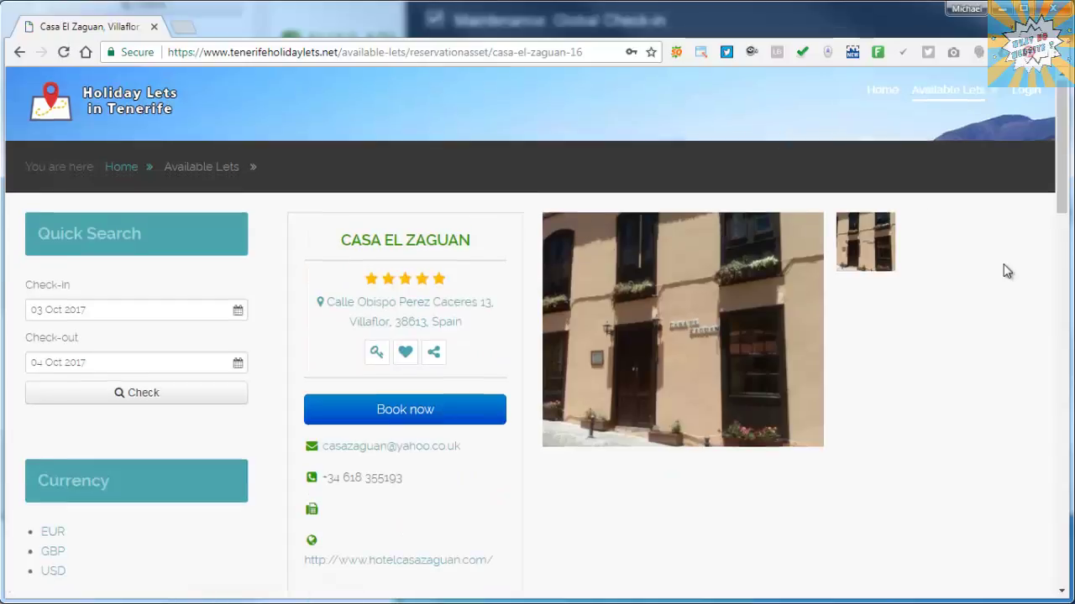
Look through the Casa El Zaguan listing and show and hide the additional information for the Twin - Garden & Pool Views room.
{"action": "scroll", "coordinate": [1005, 271], "scroll_direction": "down", "scroll_amount": 4}
{"action": "scroll", "coordinate": [1007, 271], "scroll_direction": "down", "scroll_amount": 10}
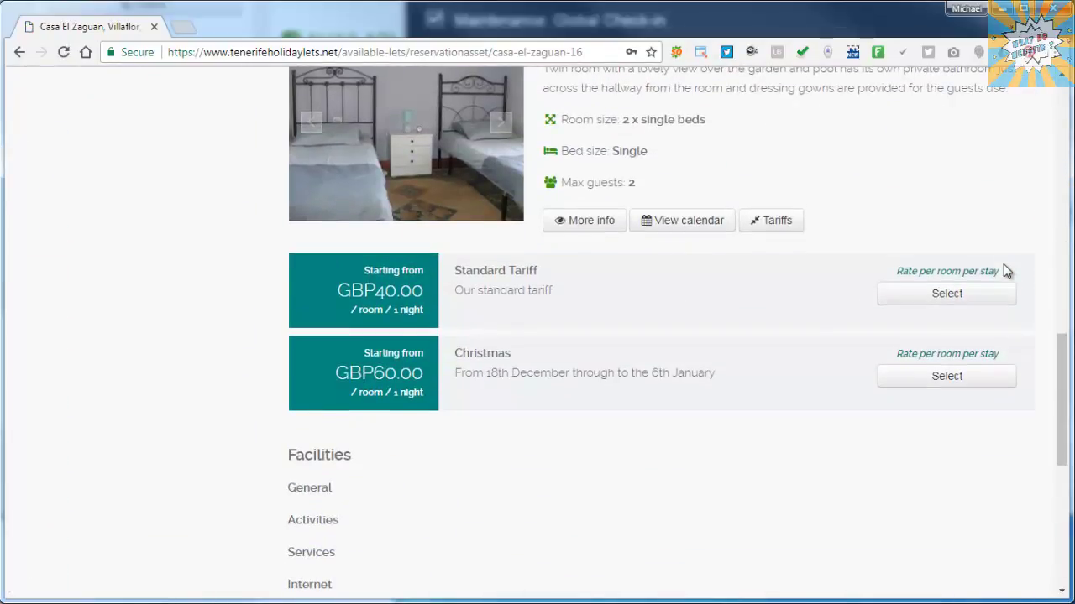
{"action": "scroll", "coordinate": [1006, 271], "scroll_direction": "down", "scroll_amount": 3}
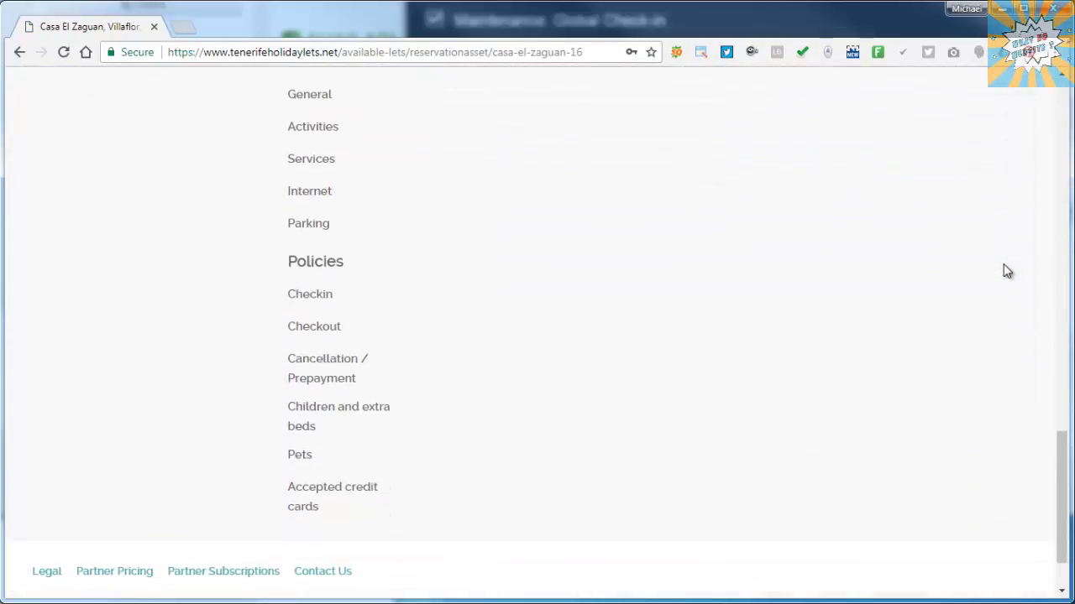
{"action": "scroll", "coordinate": [1006, 271], "scroll_direction": "up", "scroll_amount": 4}
{"action": "scroll", "coordinate": [1003, 263], "scroll_direction": "up", "scroll_amount": 3}
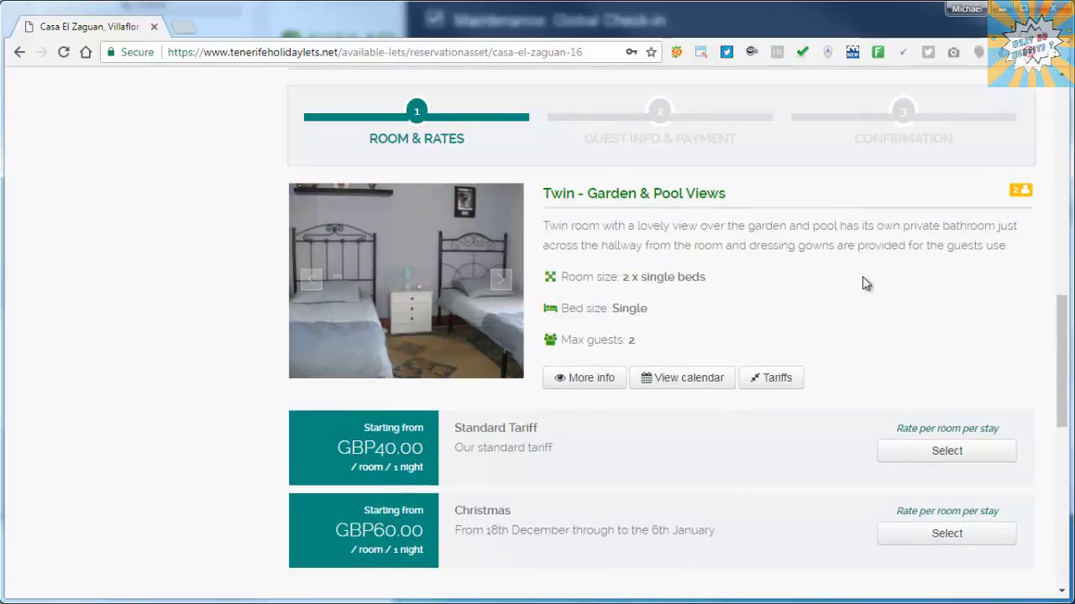
{"action": "left_click", "coordinate": [585, 379]}
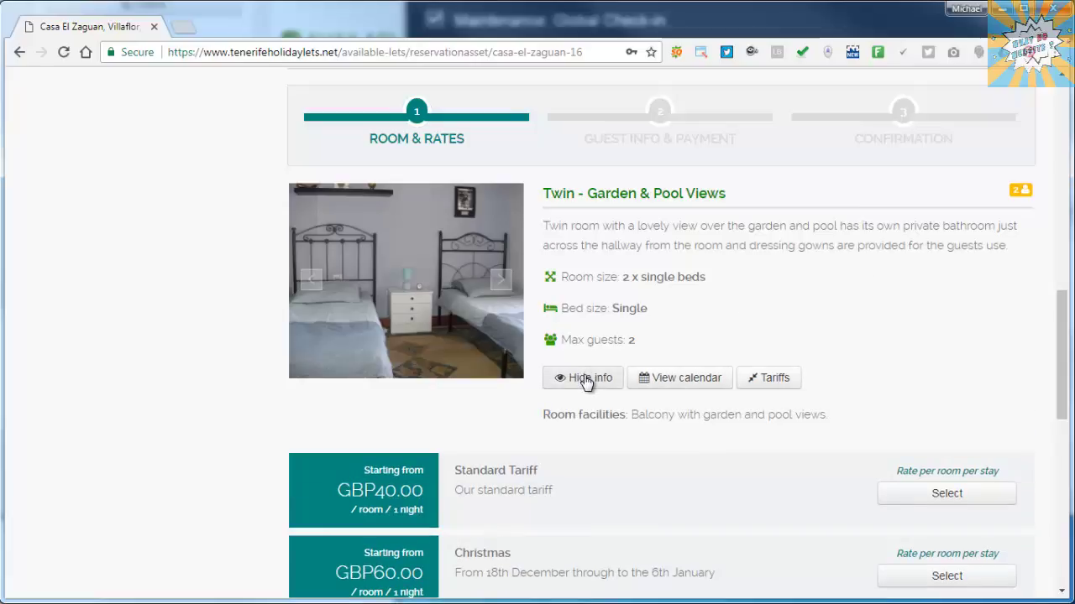
{"action": "left_click", "coordinate": [587, 382]}
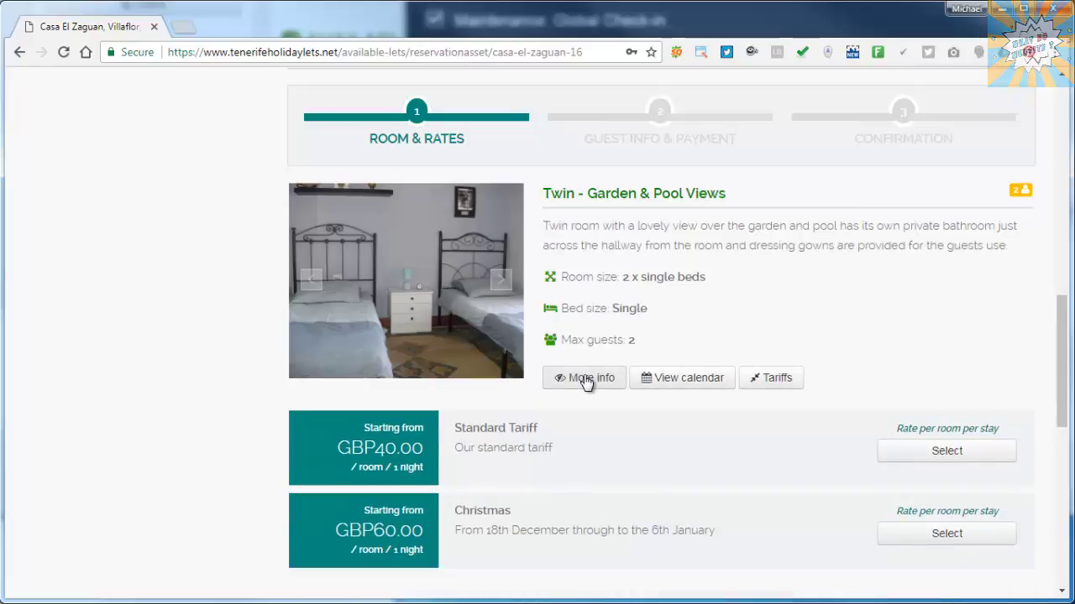